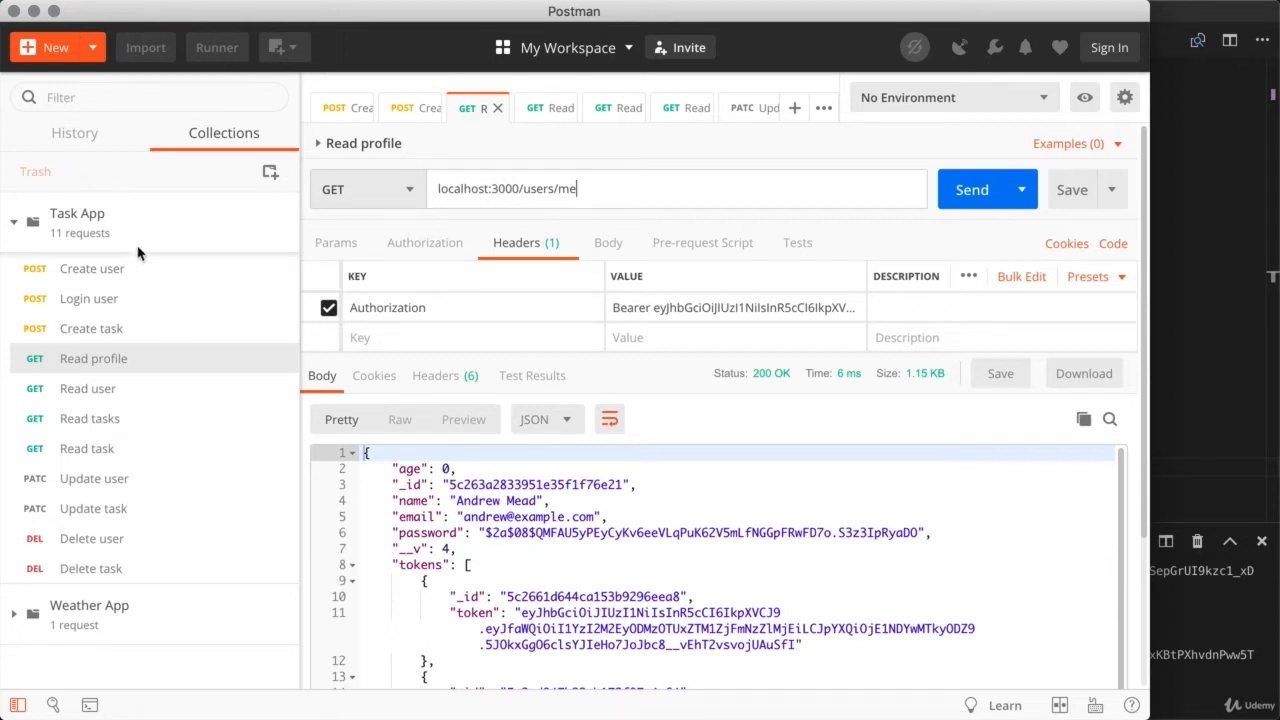
Open the Create user request and check which environments are available, keeping No Environment selected.
left_click(115, 270)
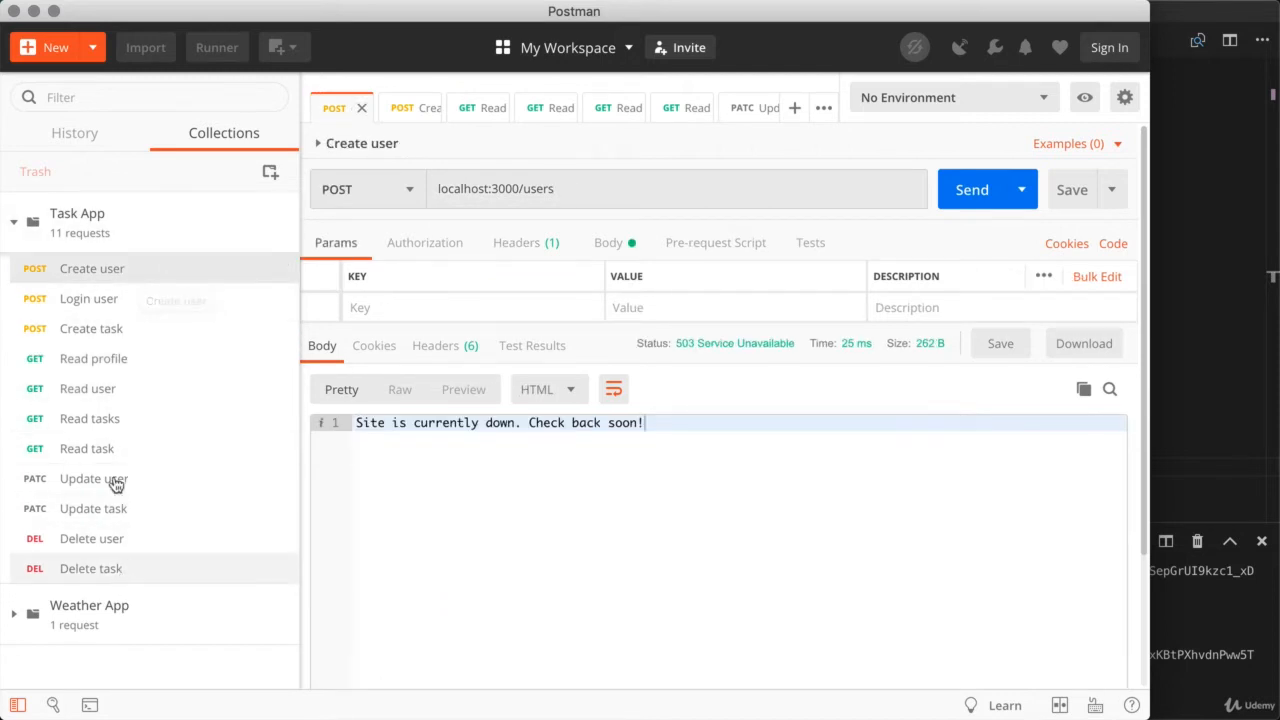
left_click(632, 560)
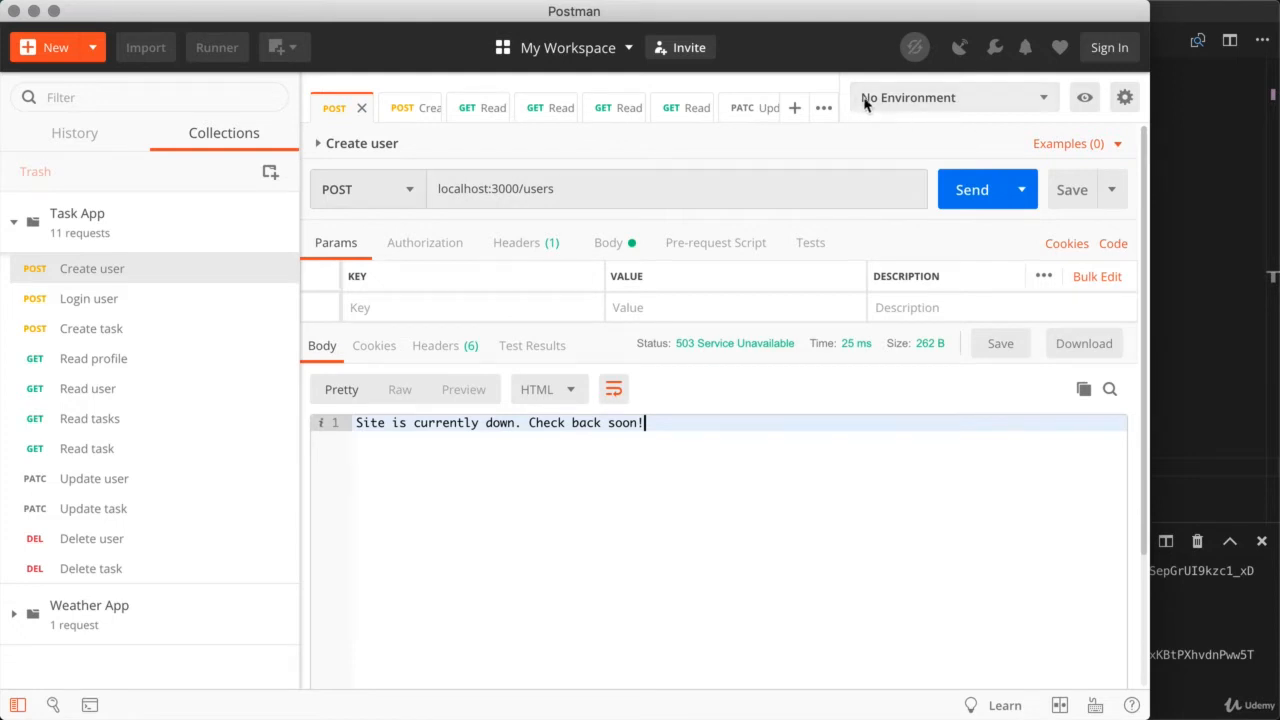
left_click(1055, 99)
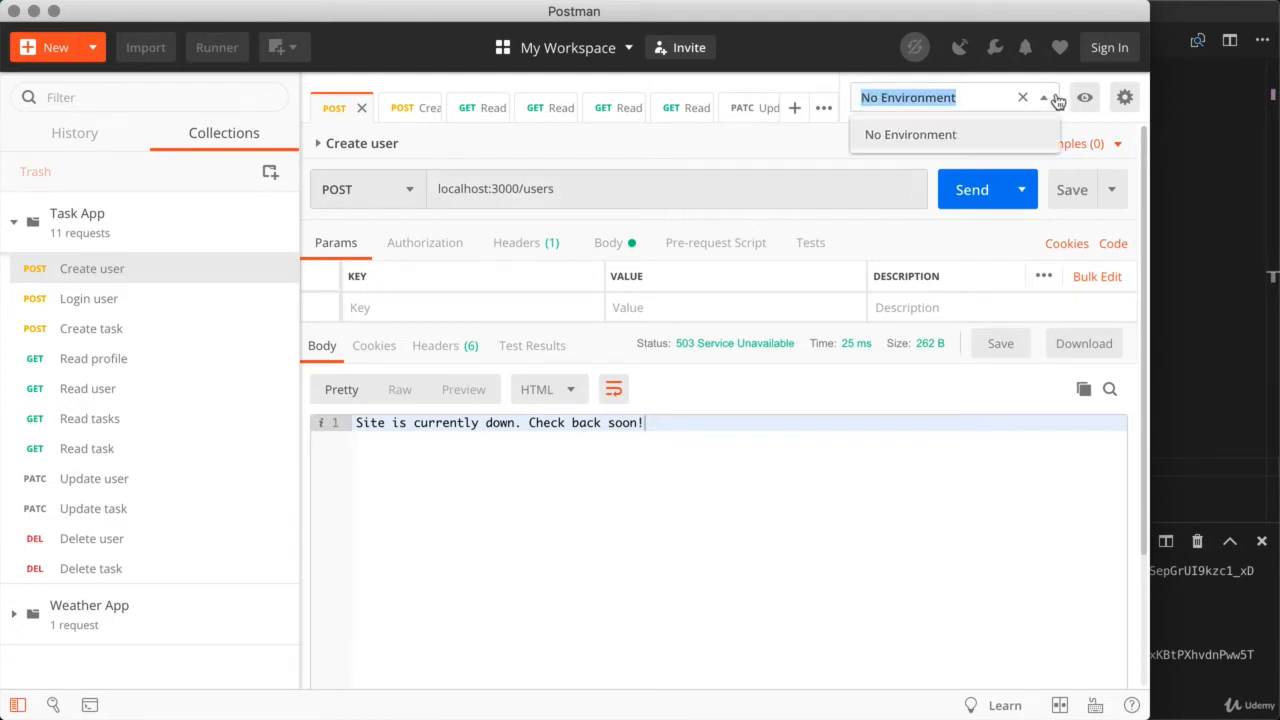
left_click(899, 138)
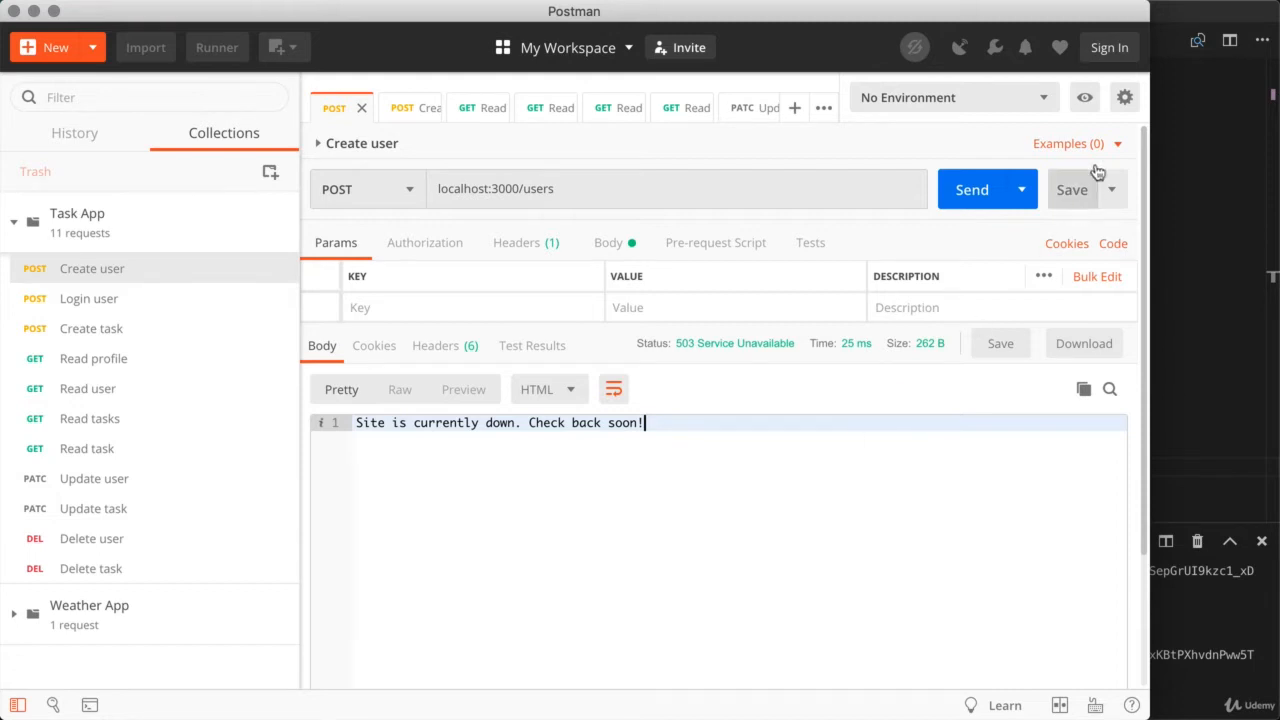
Start adding a new environment and name it Task Manager API (dev).
left_click(1126, 97)
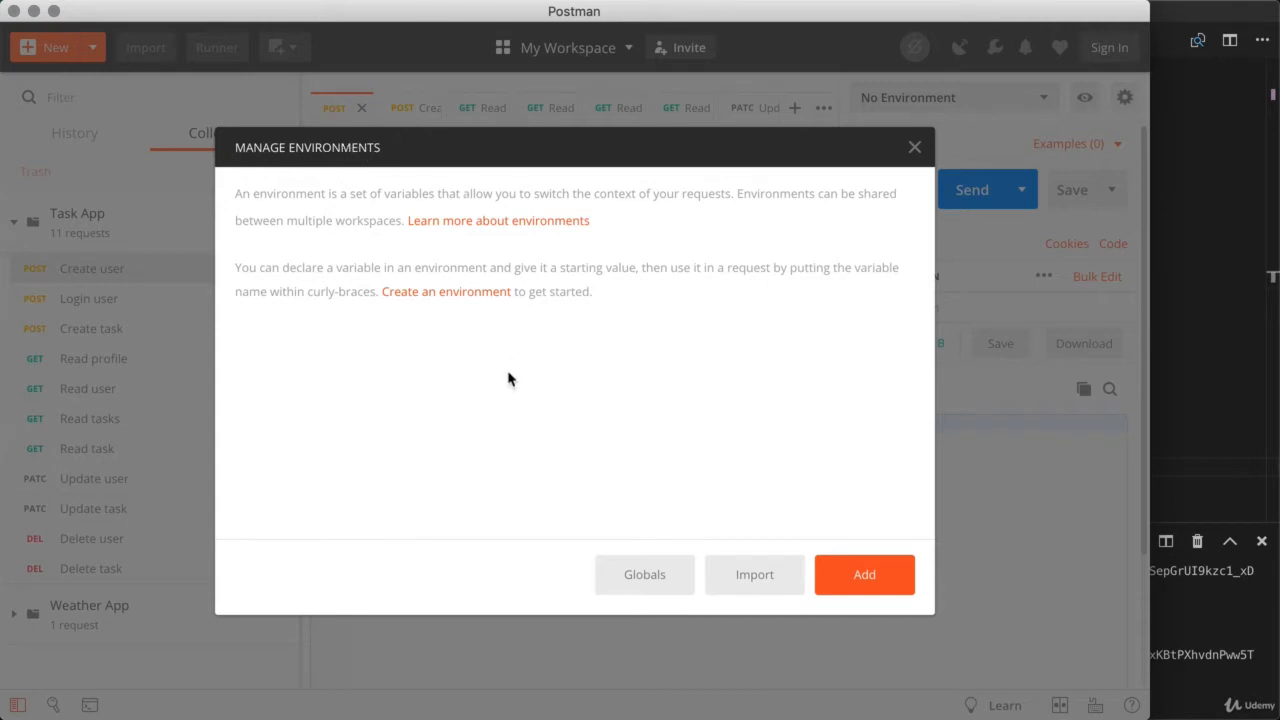
left_click(864, 578)
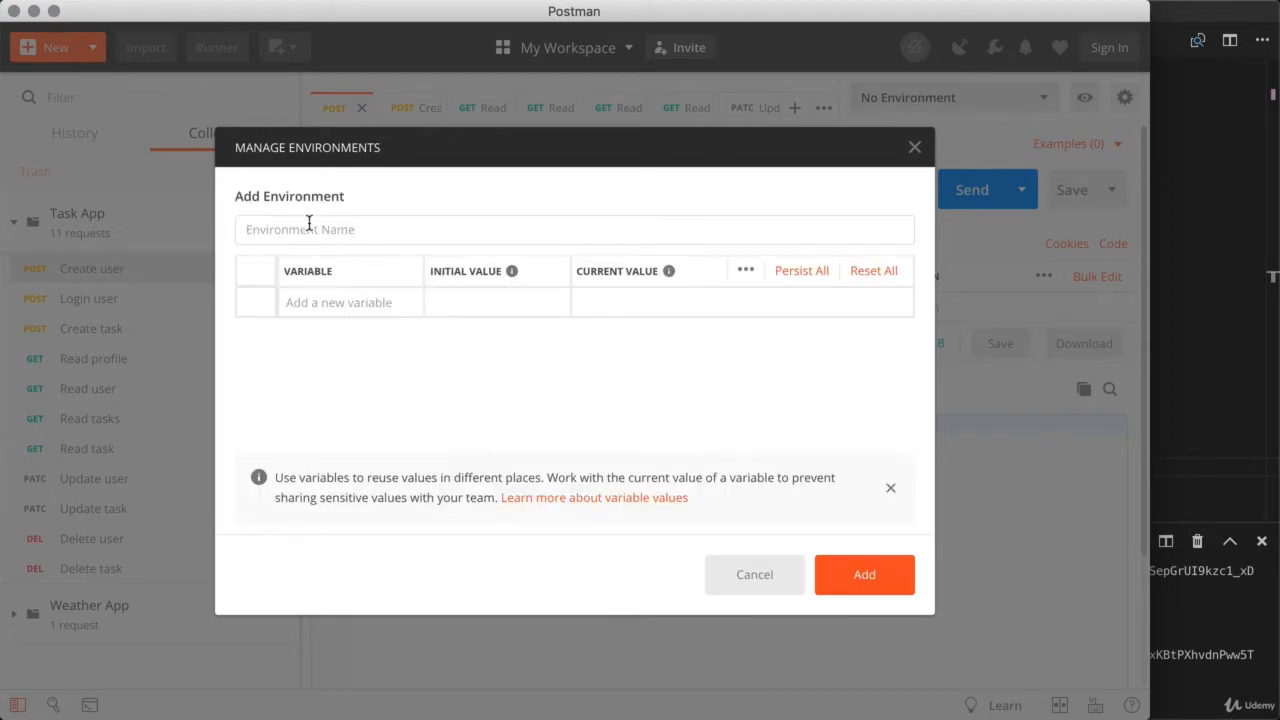
type("Task manager API (dev)")
left_click_drag(274, 229, 287, 229)
type("M")
left_click(405, 228)
Define a url variable with the initial value localhost:3000 and add the Task Manager API (dev) environment.
left_click(395, 299)
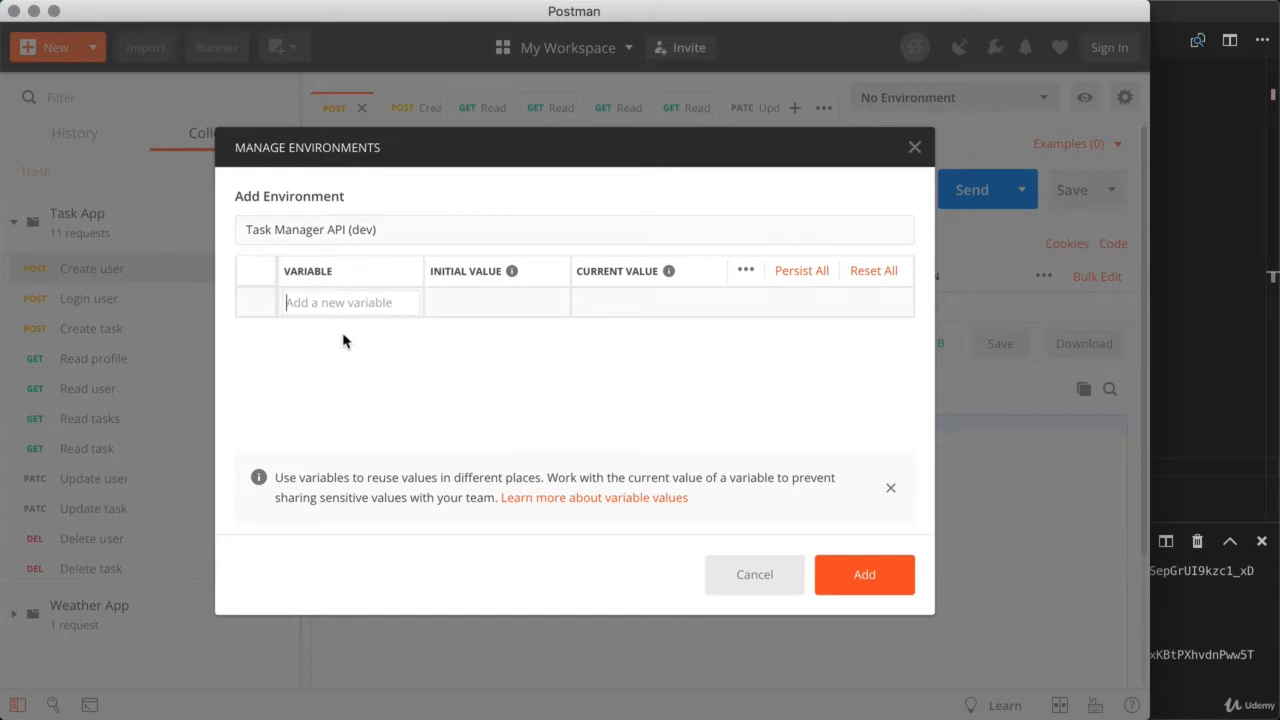
type("url")
left_click(460, 306)
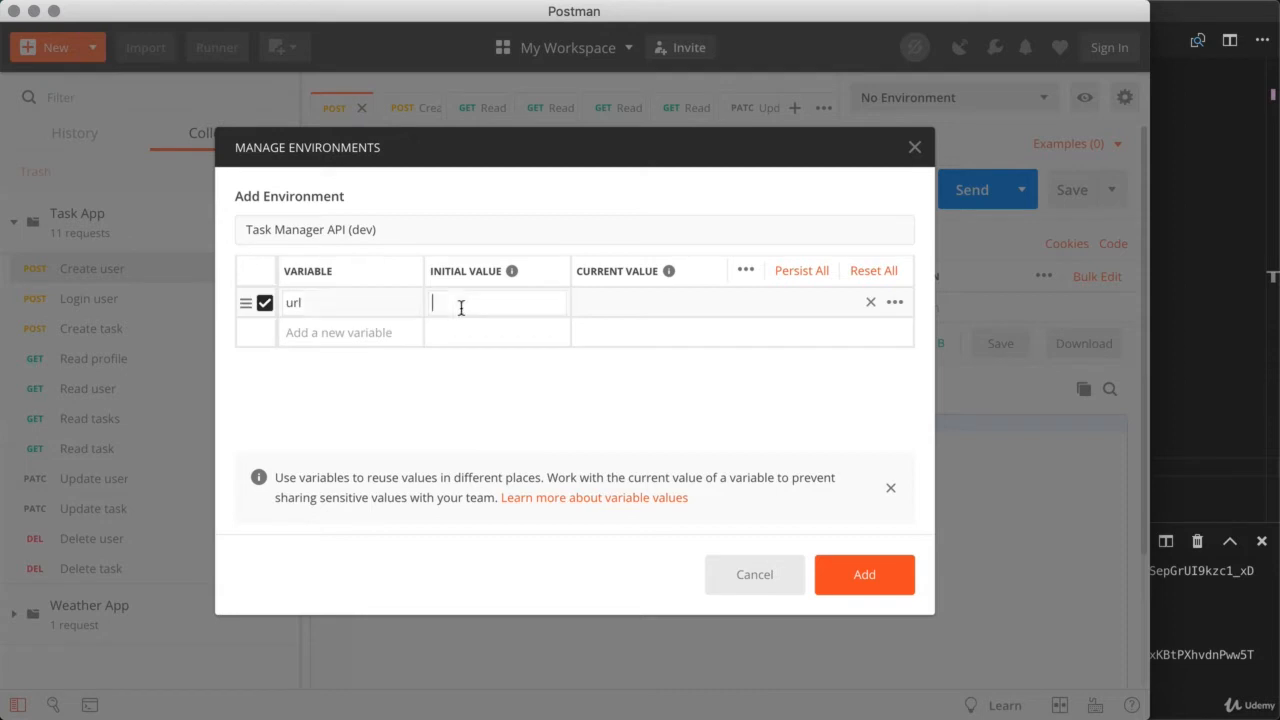
type("localhost:3000")
left_click(519, 405)
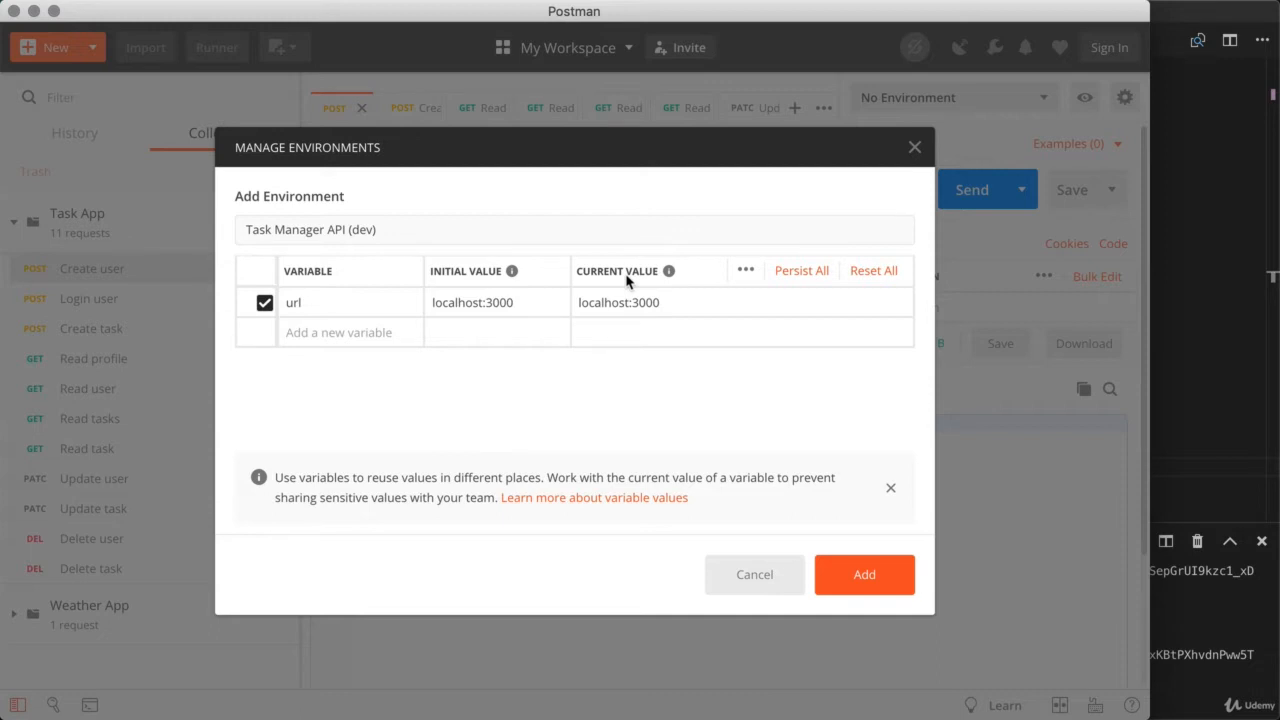
left_click(865, 578)
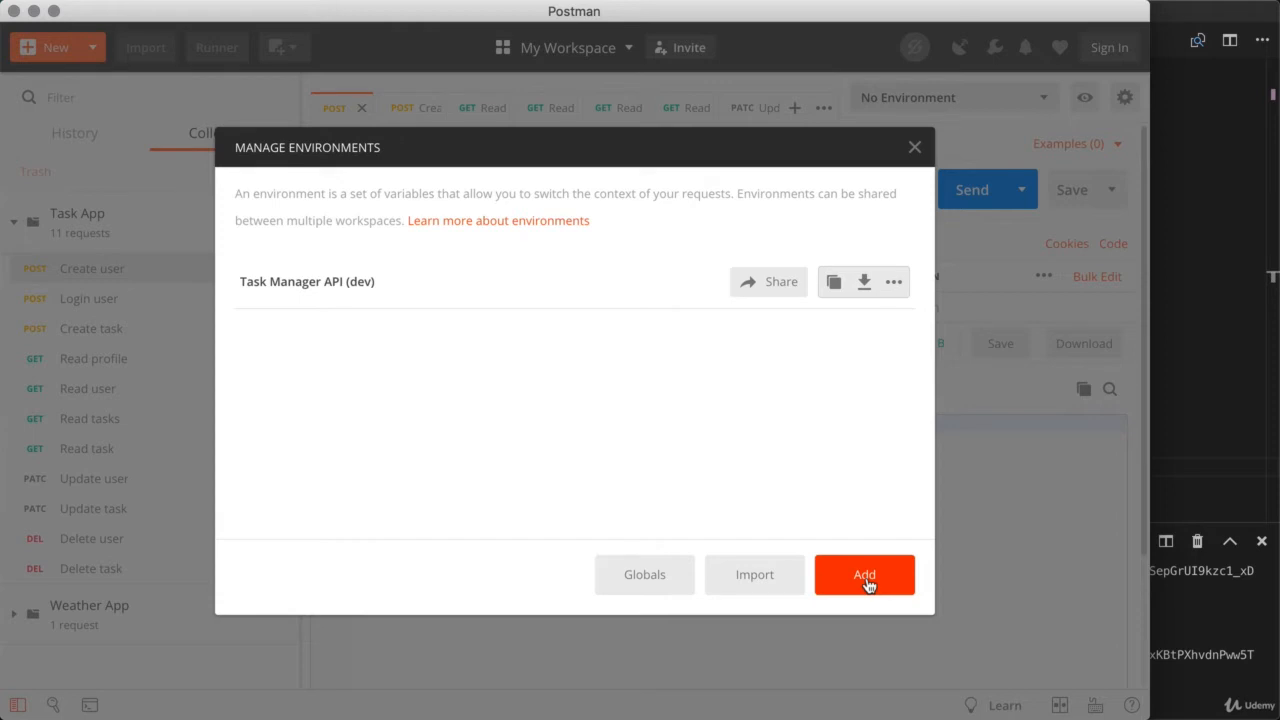
Add a second environment without variables named Task Manager API (prod) and close the environment manager.
left_click(866, 580)
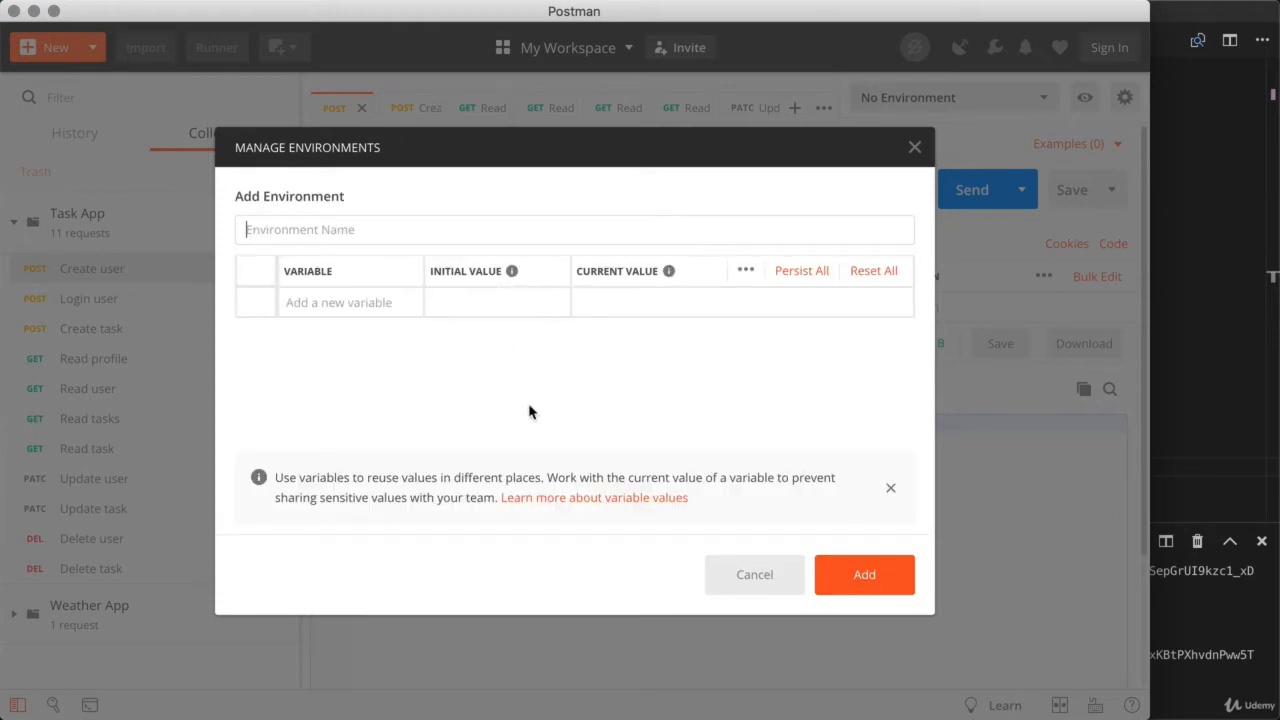
type("Task Manager API (prod)")
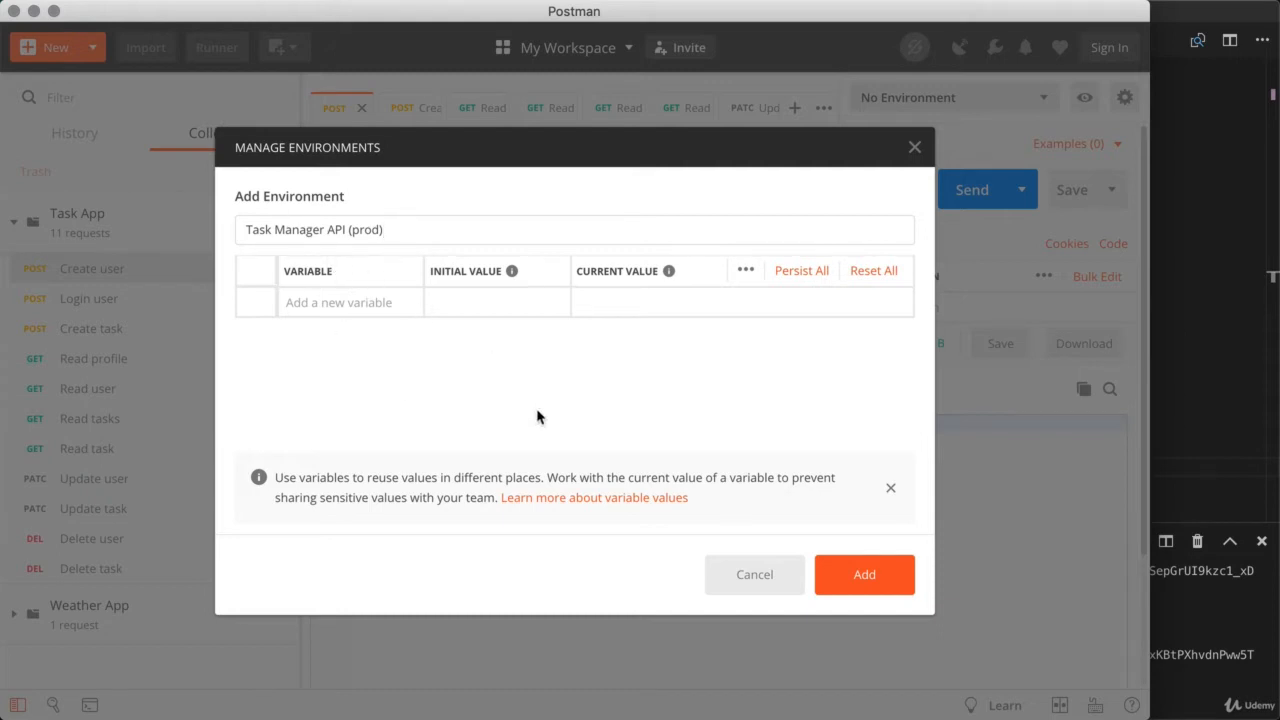
left_click(866, 577)
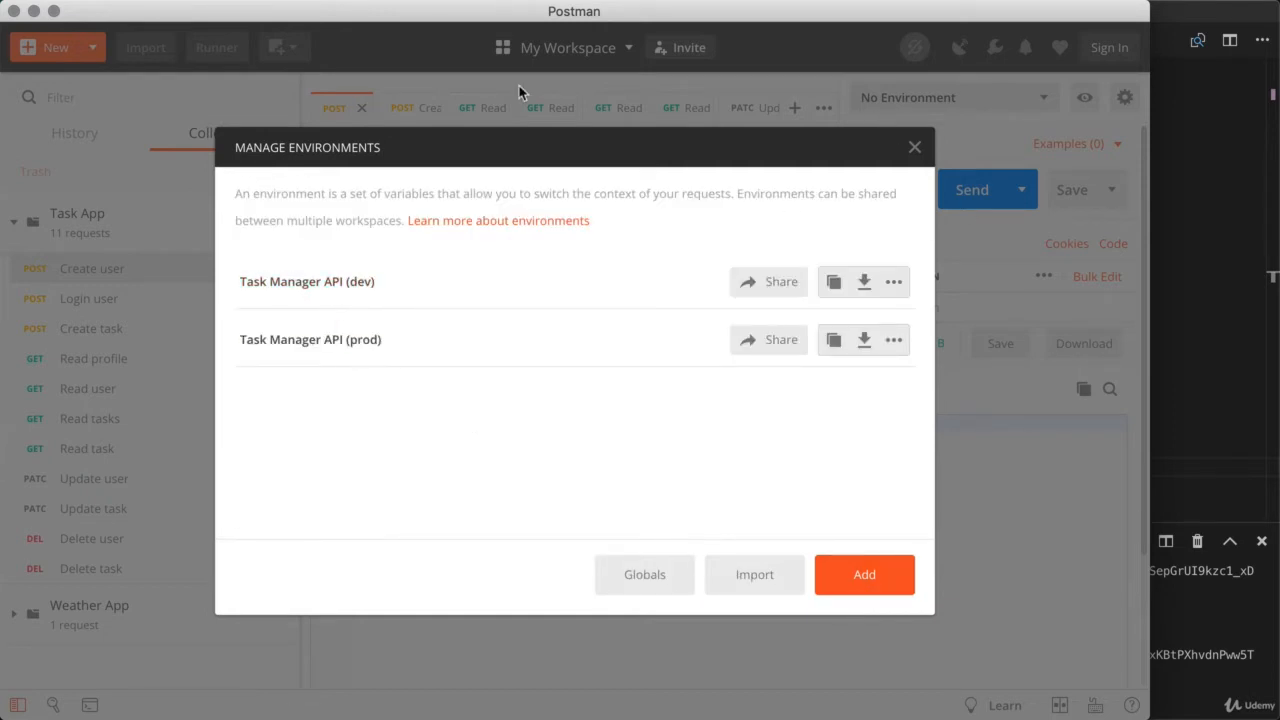
left_click(914, 148)
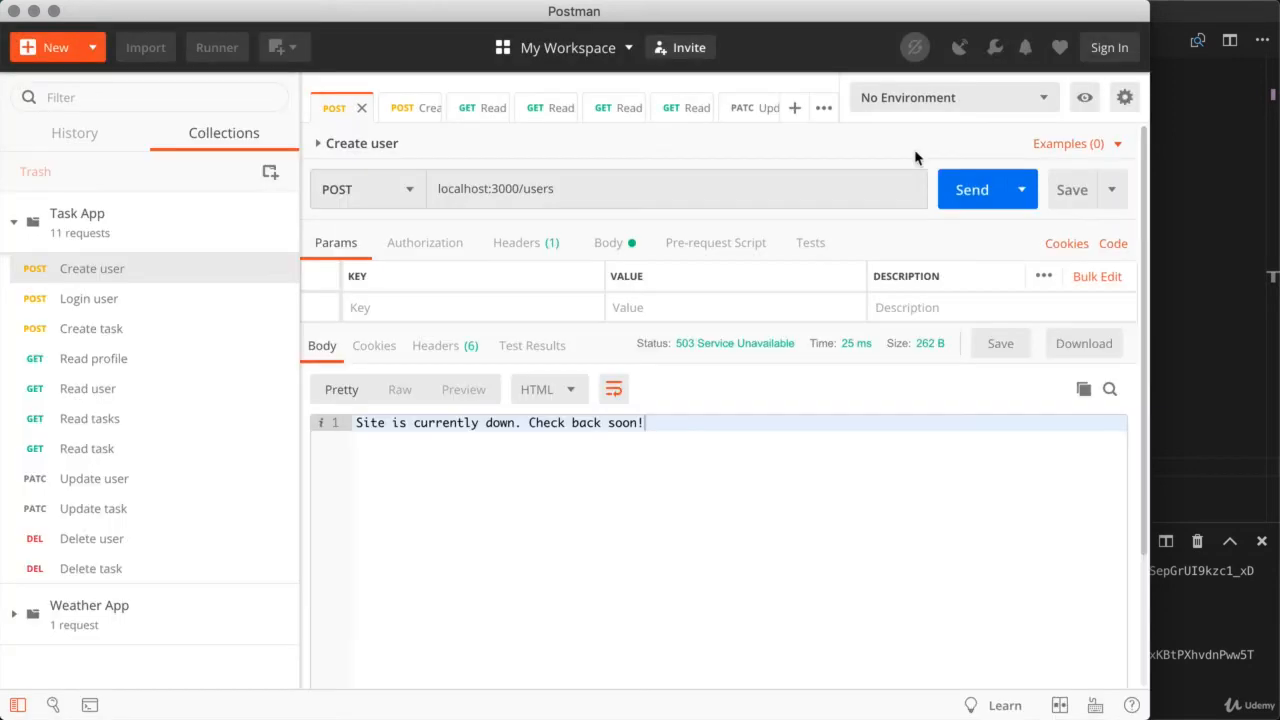
Try switching the active environment between Task Manager API (dev) and (prod), ending on Task Manager API (dev).
left_click(1046, 102)
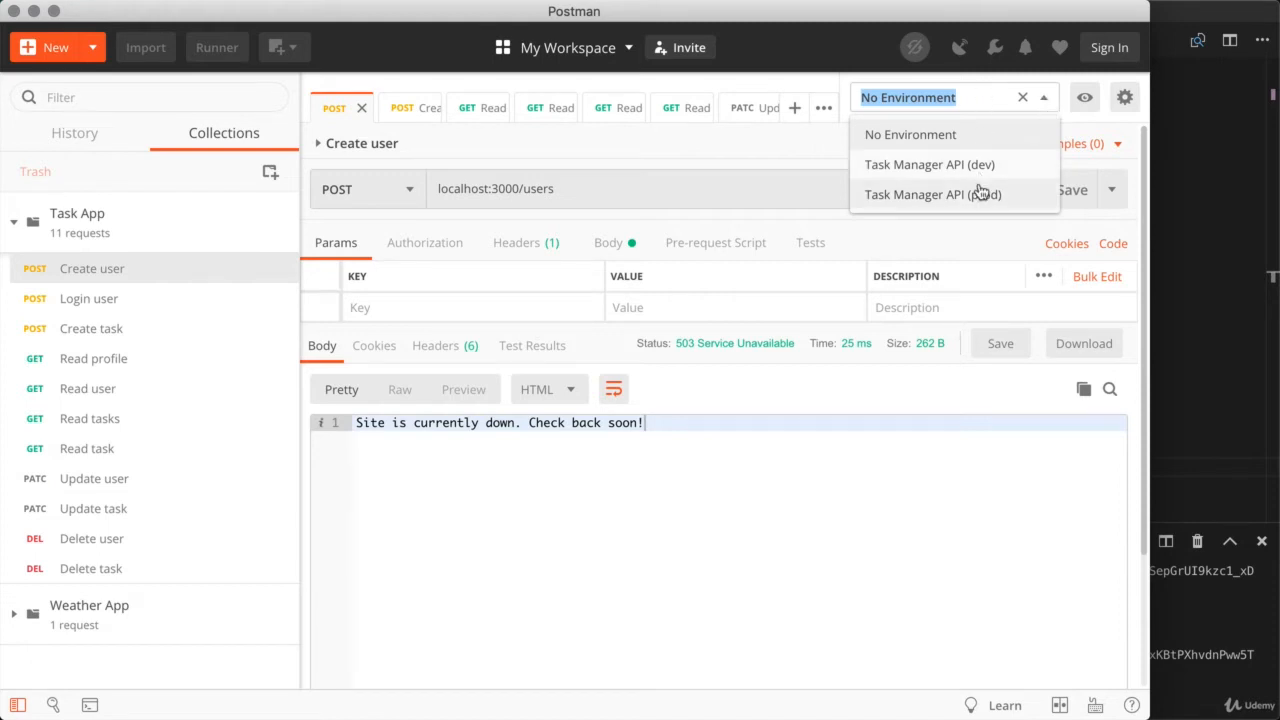
left_click(898, 166)
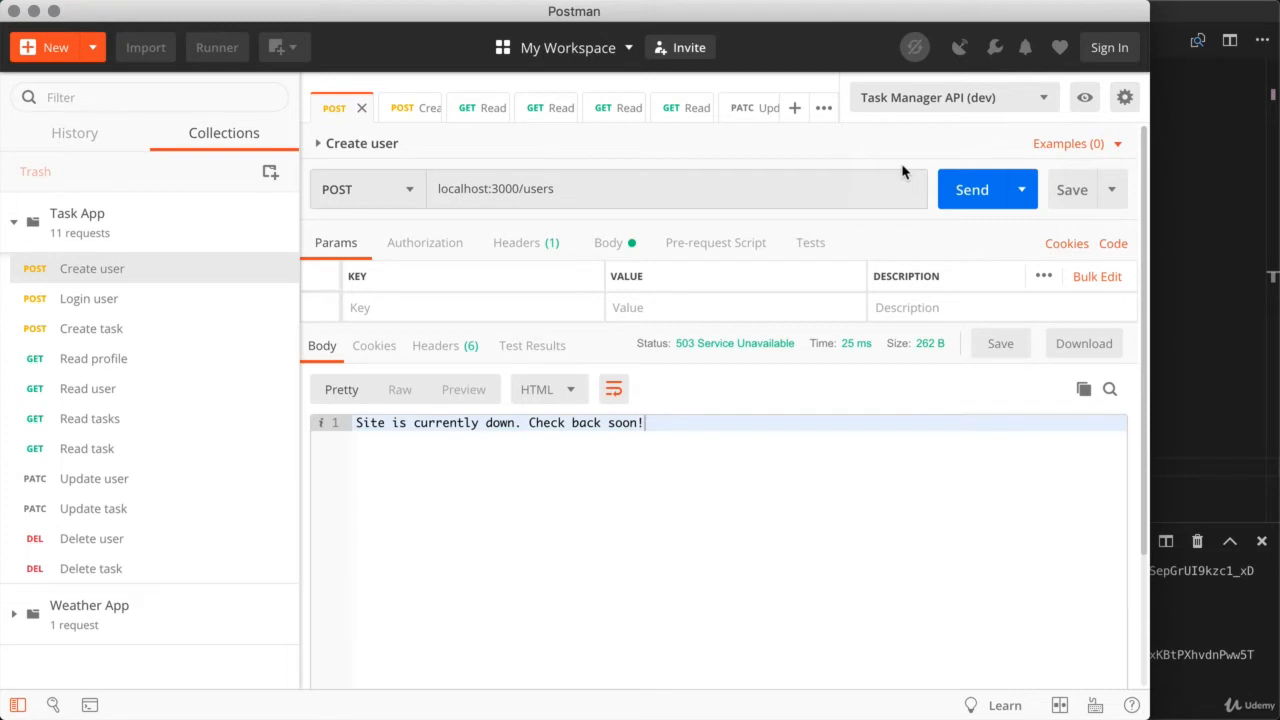
left_click(1043, 105)
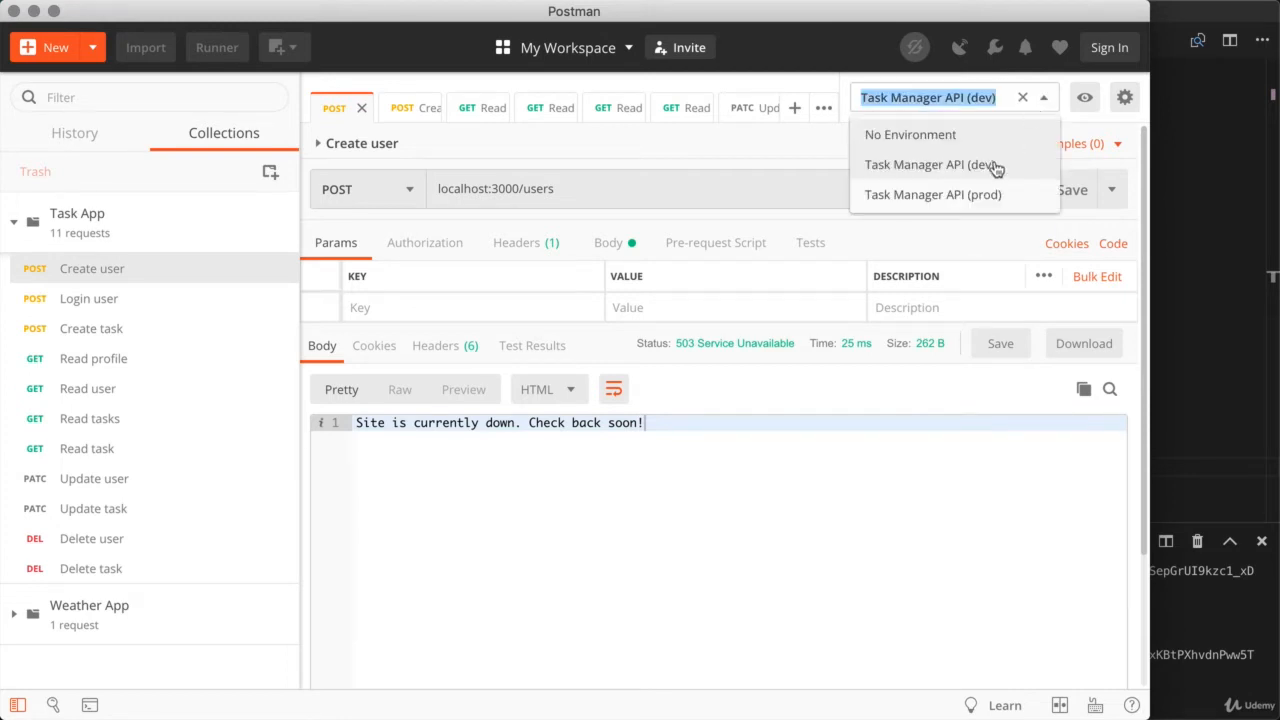
left_click(987, 194)
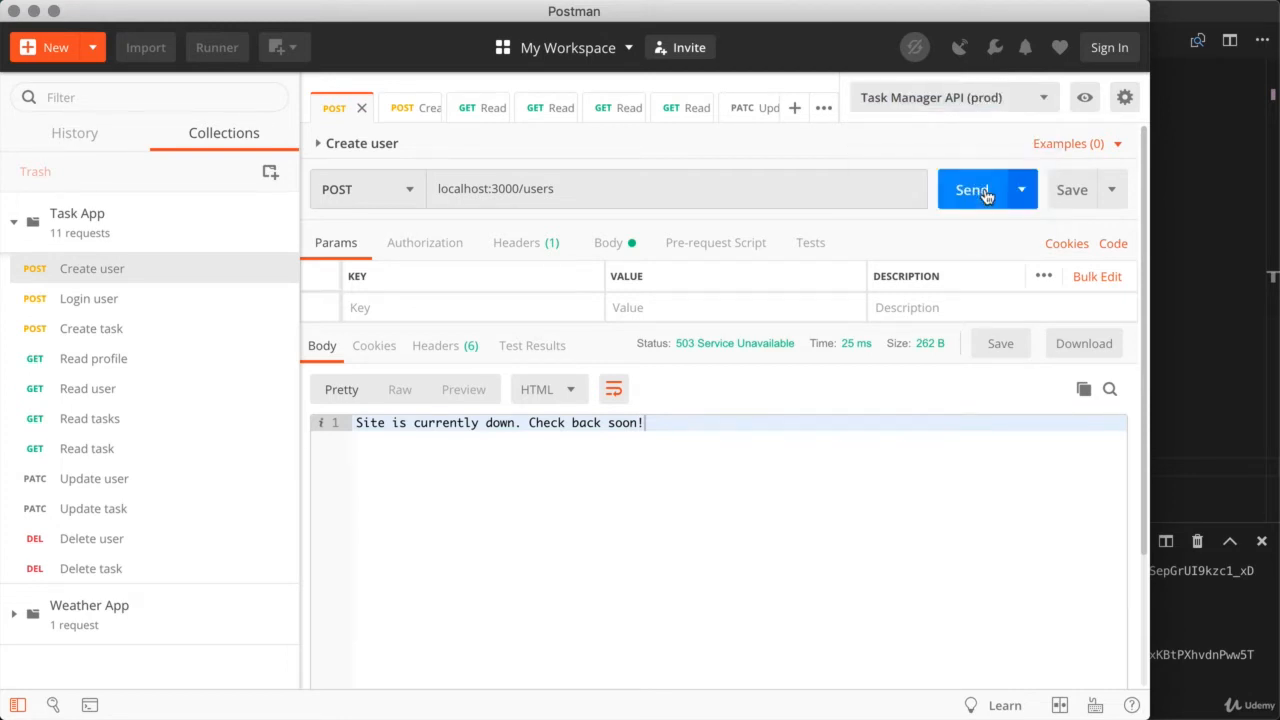
left_click(1045, 106)
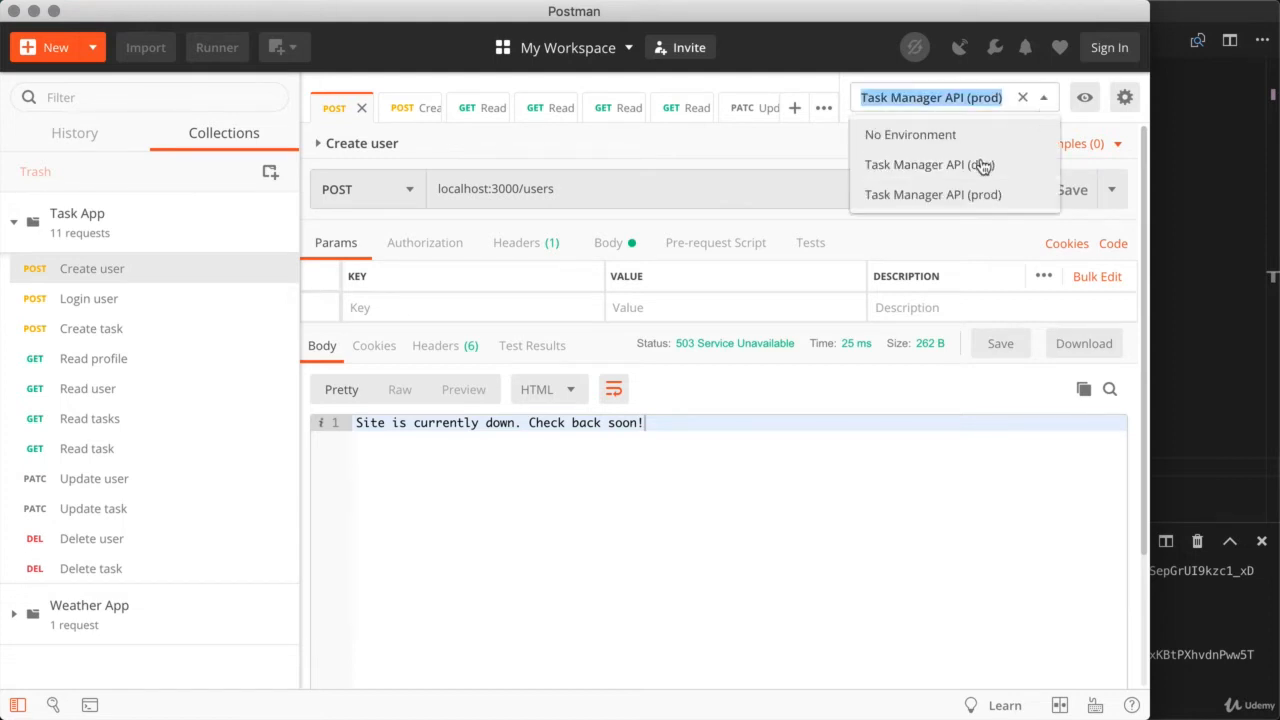
left_click(980, 166)
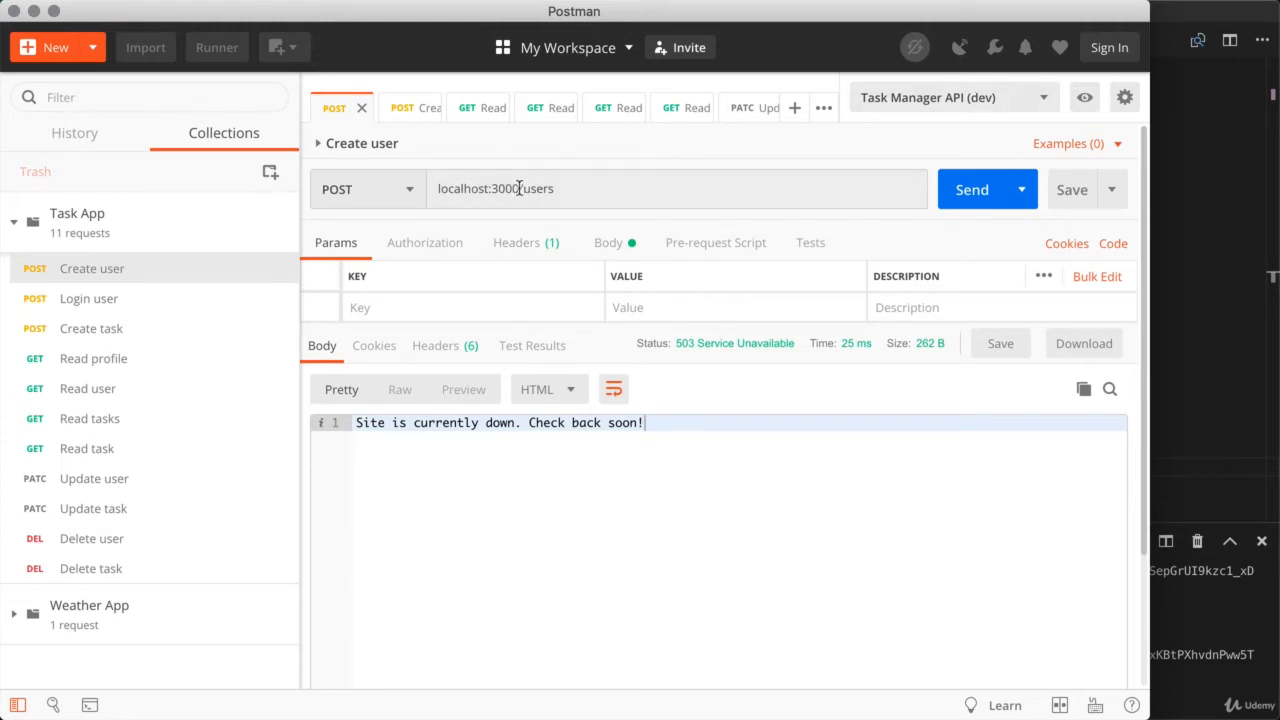
Replace localhost:3000 with the {{url}} variable in the Create user request's address and save the request.
left_click_drag(520, 189, 436, 189)
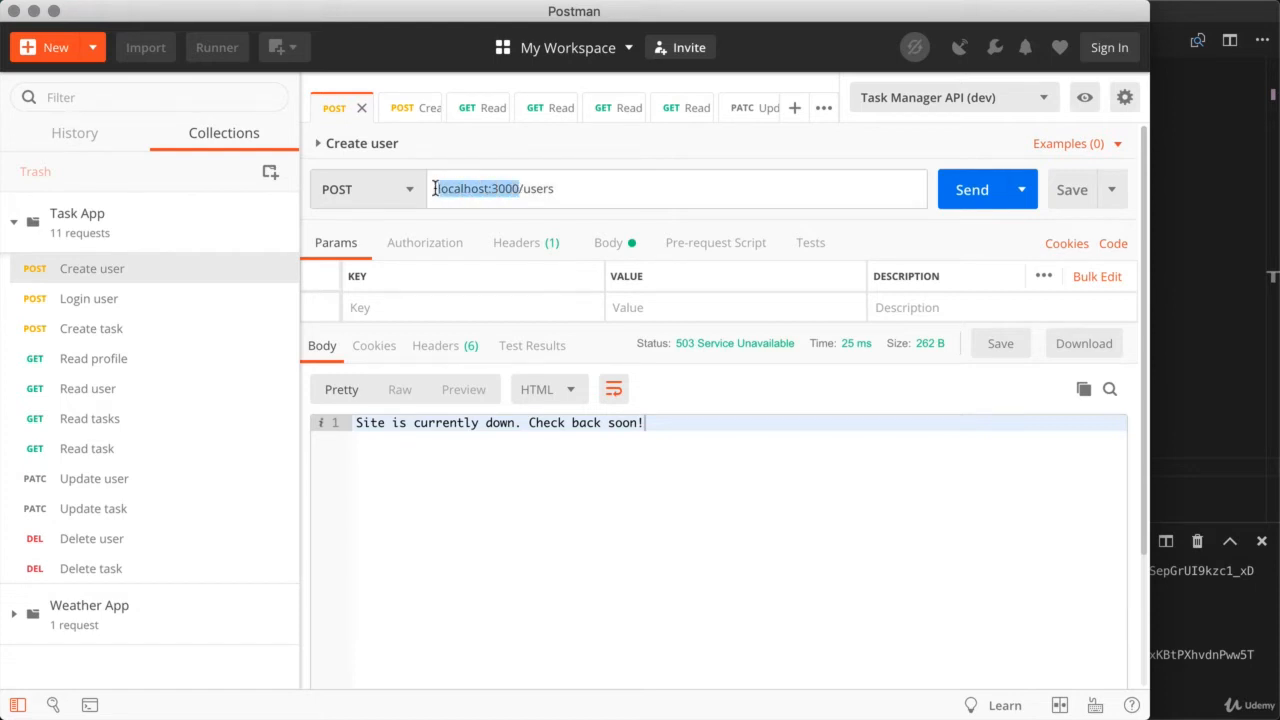
key("BackSpace")
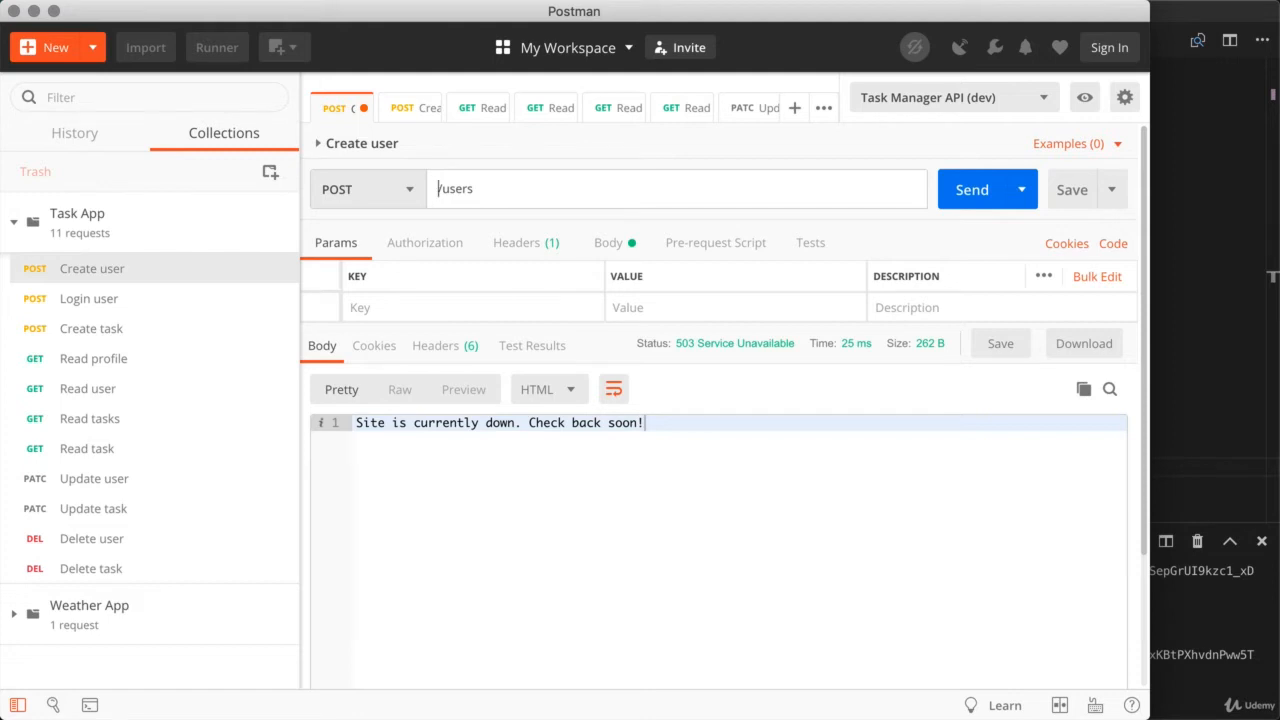
type("{{")
type("url")
left_click(511, 188)
mouse_move(455, 197)
left_click(1068, 200)
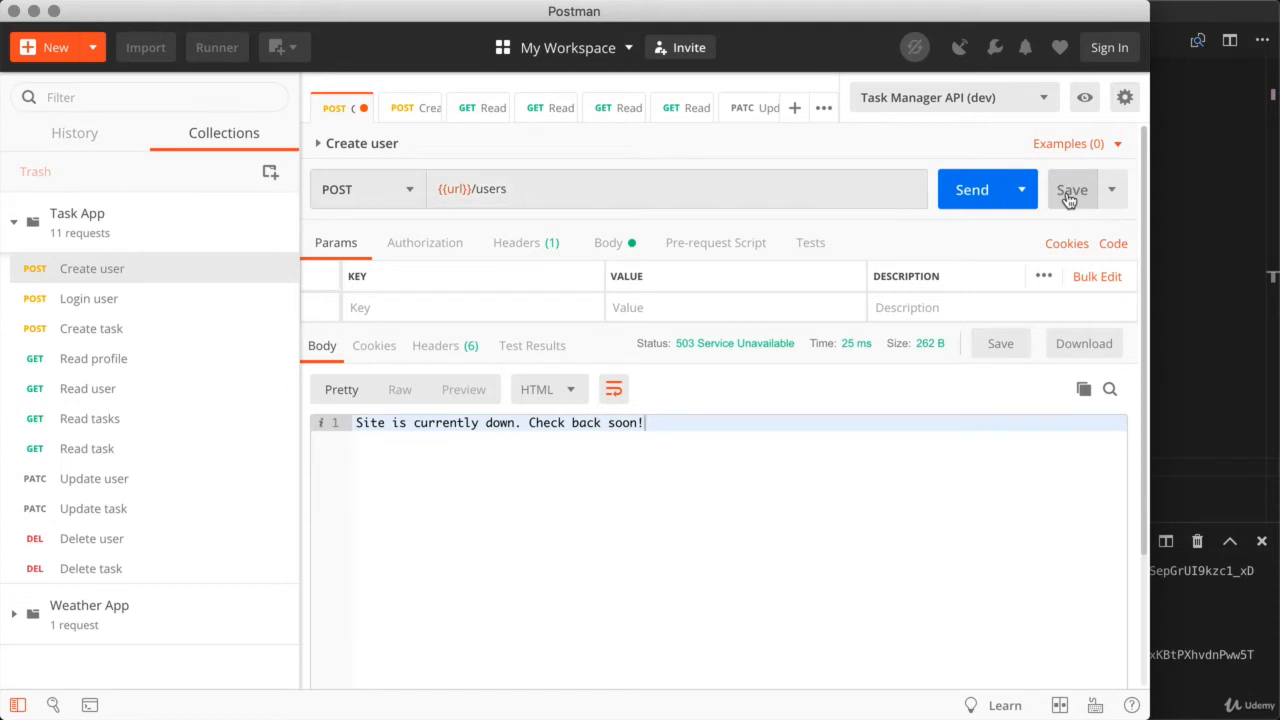
Send the Create user request to test the {{url}} variable.
left_click(970, 200)
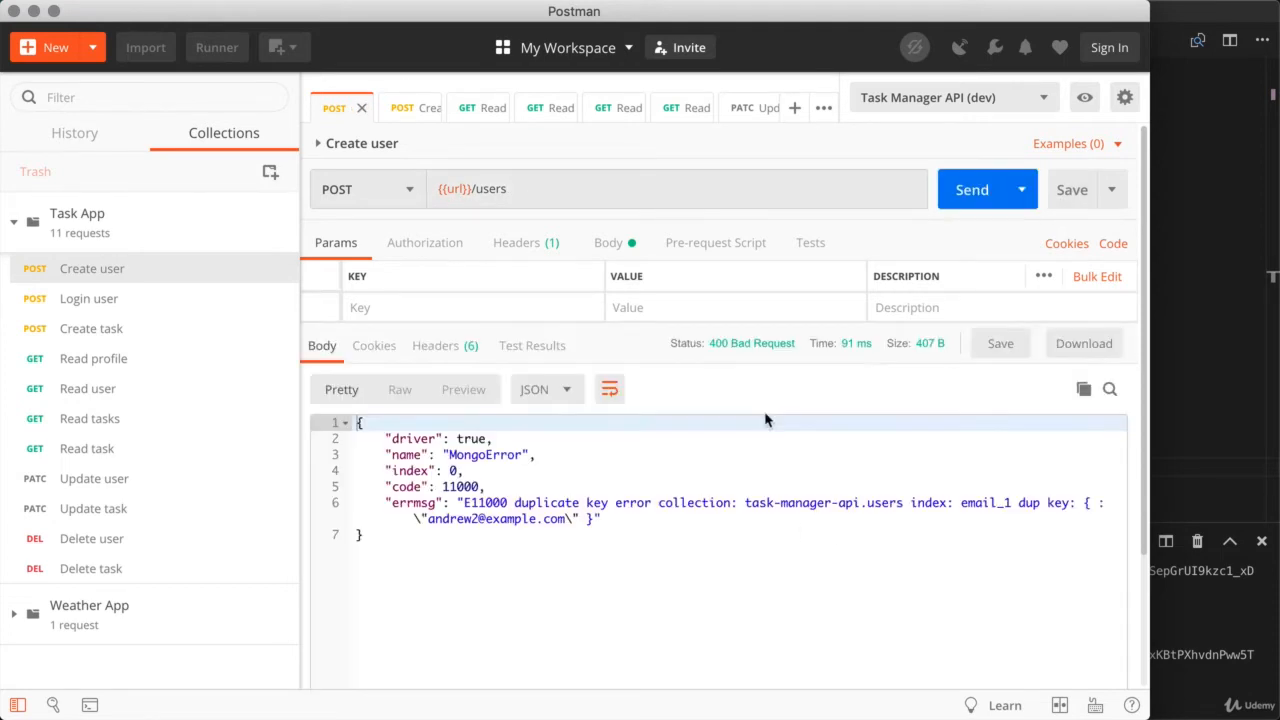
left_click(546, 587)
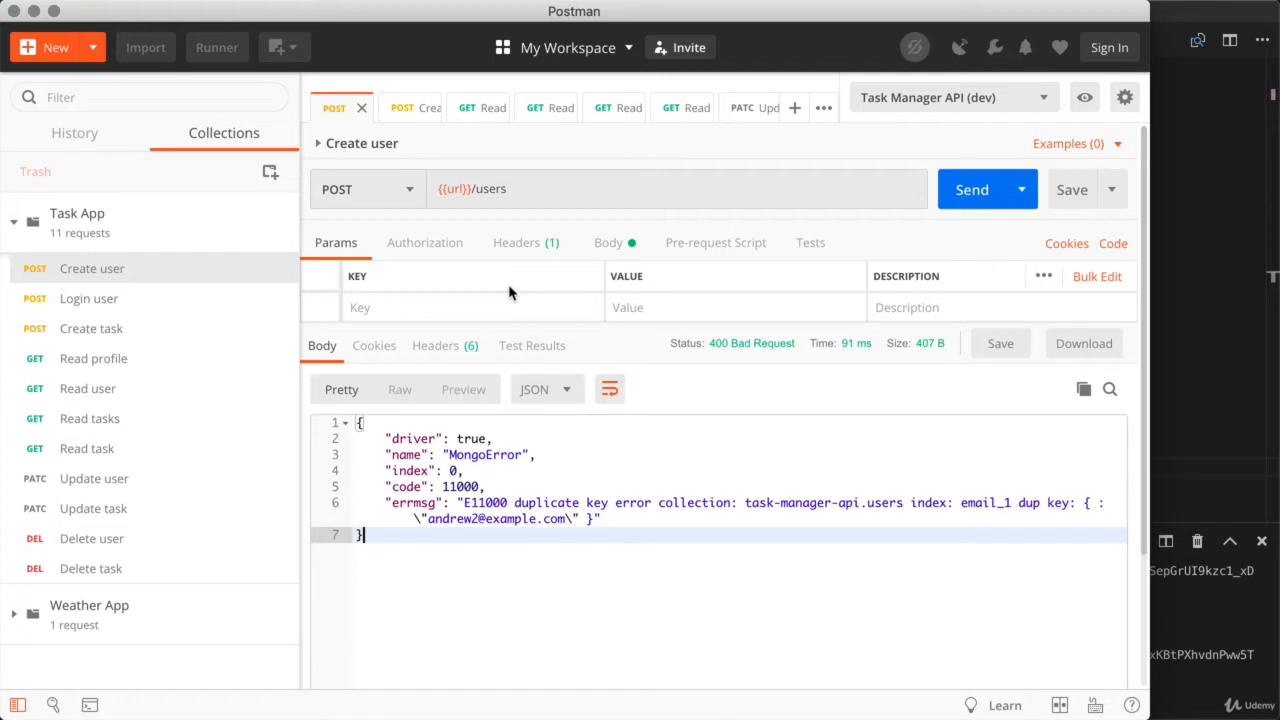
Copy {{url}} from the Create user address and use it to replace localhost:3000 in the Login user request.
left_click_drag(470, 190, 433, 198)
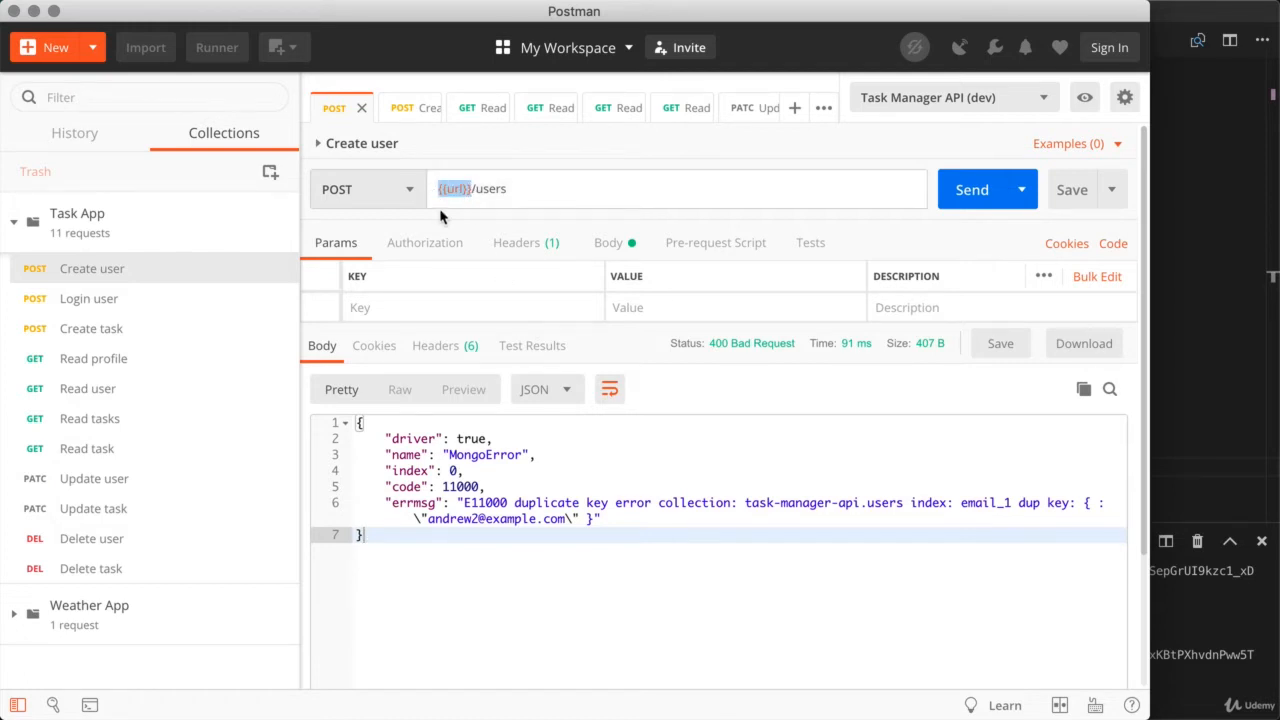
left_click(168, 311)
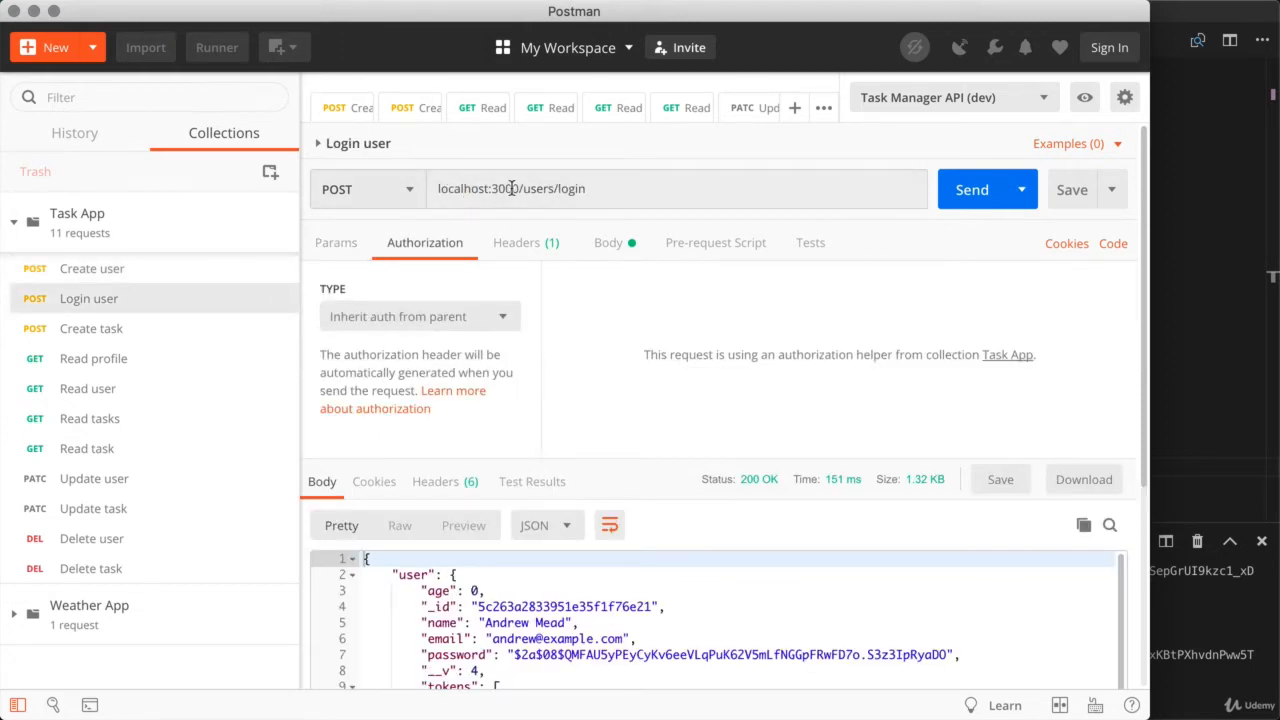
left_click_drag(519, 189, 426, 198)
type("{{url}}")
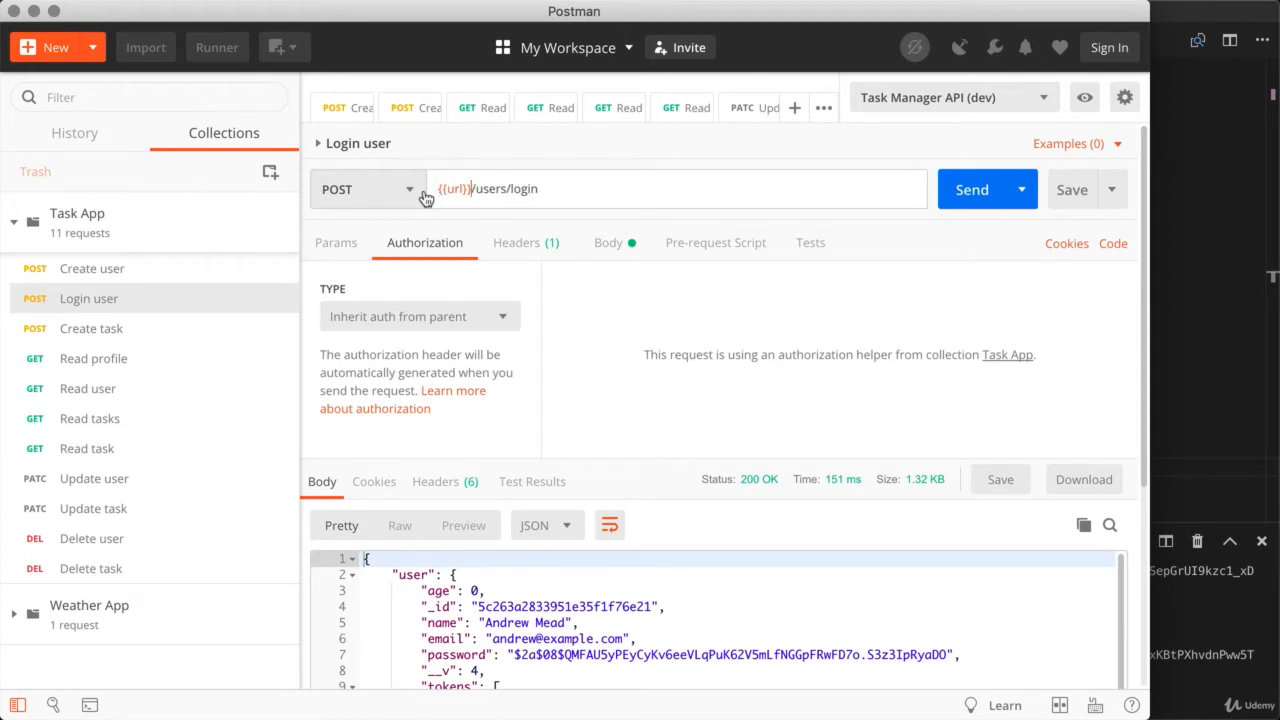
left_click(350, 245)
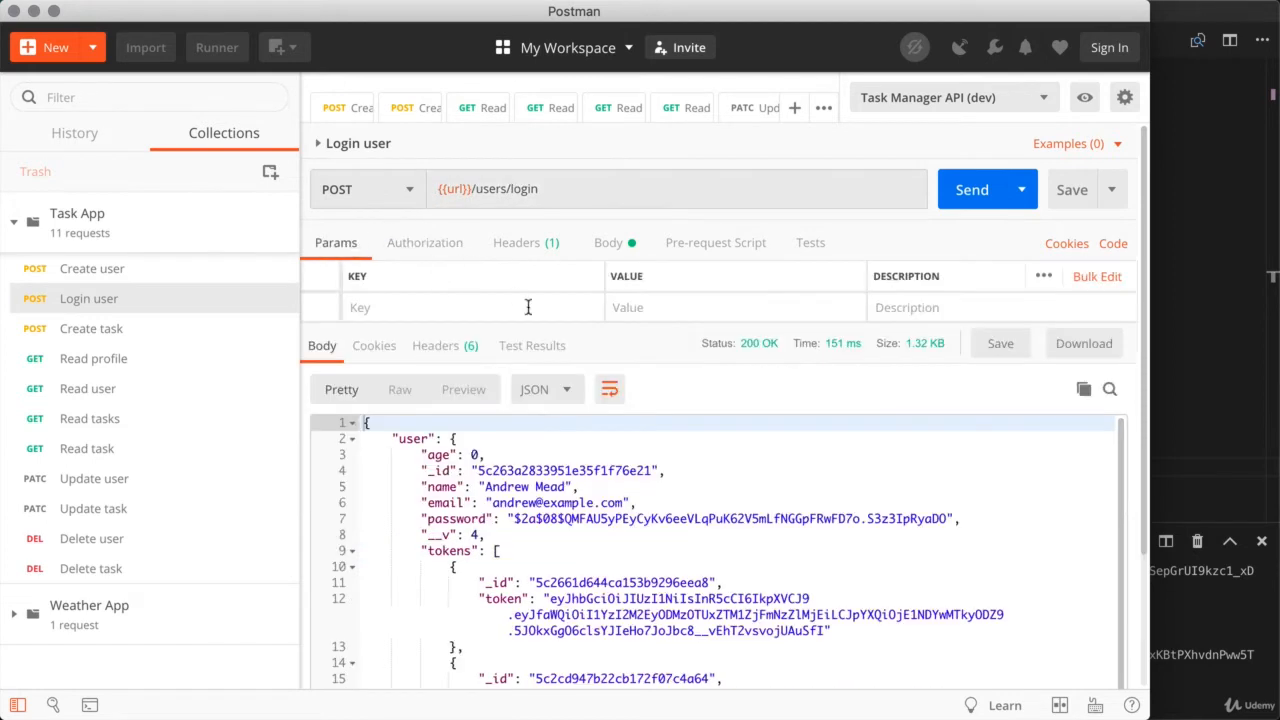
Replace localhost:3000 with {{url}} in the Create task request's address.
left_click(138, 341)
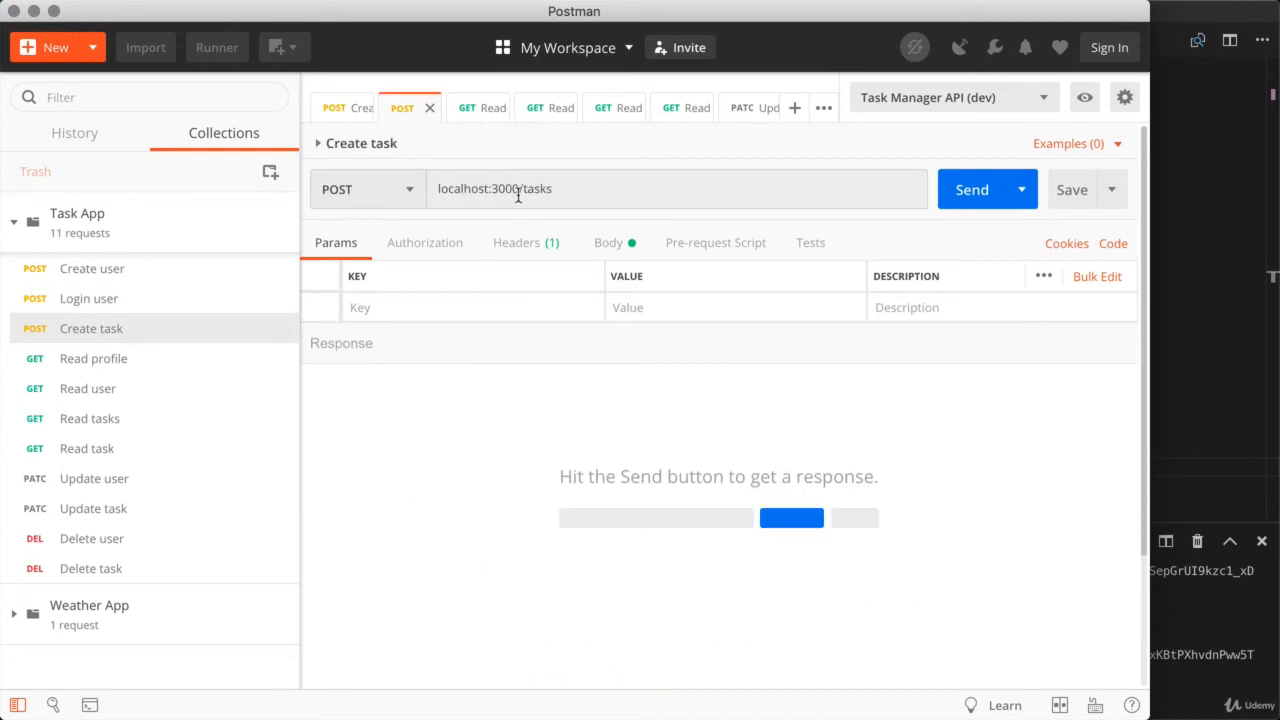
left_click_drag(516, 190, 430, 190)
type("{{url}}")
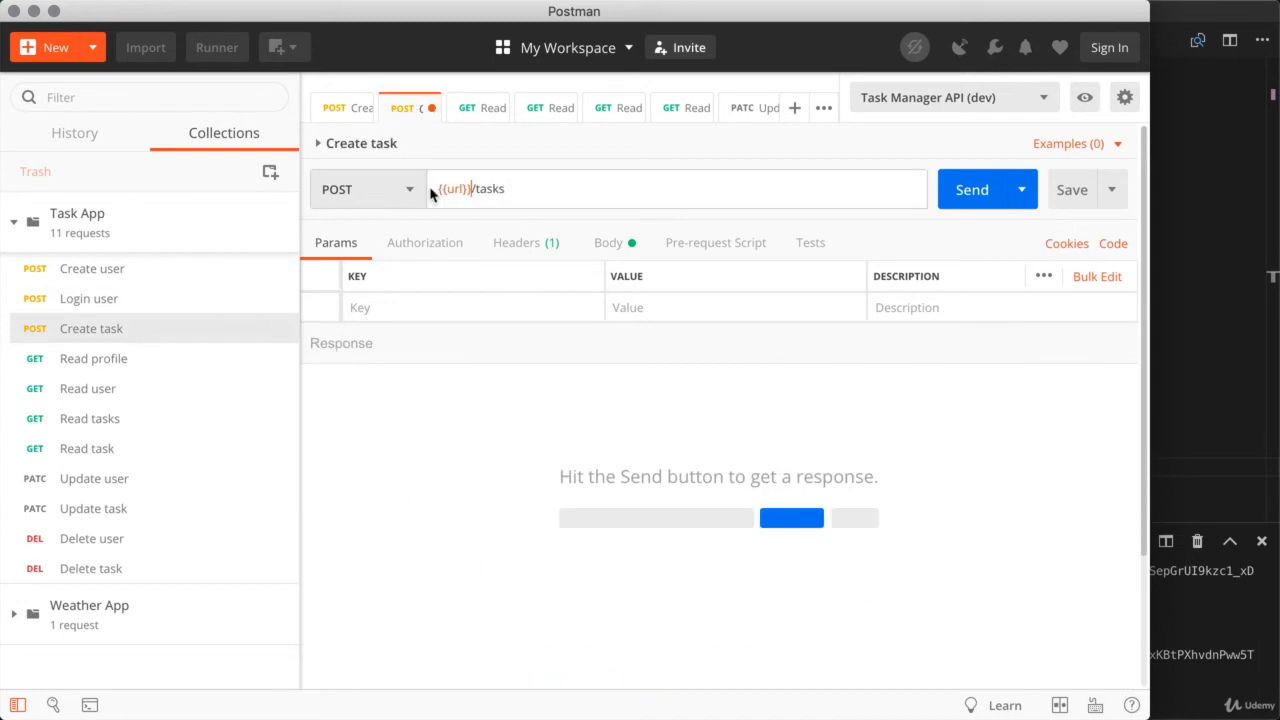
Replace localhost:3000 with {{url}} in the Read profile request's address.
left_click(189, 361)
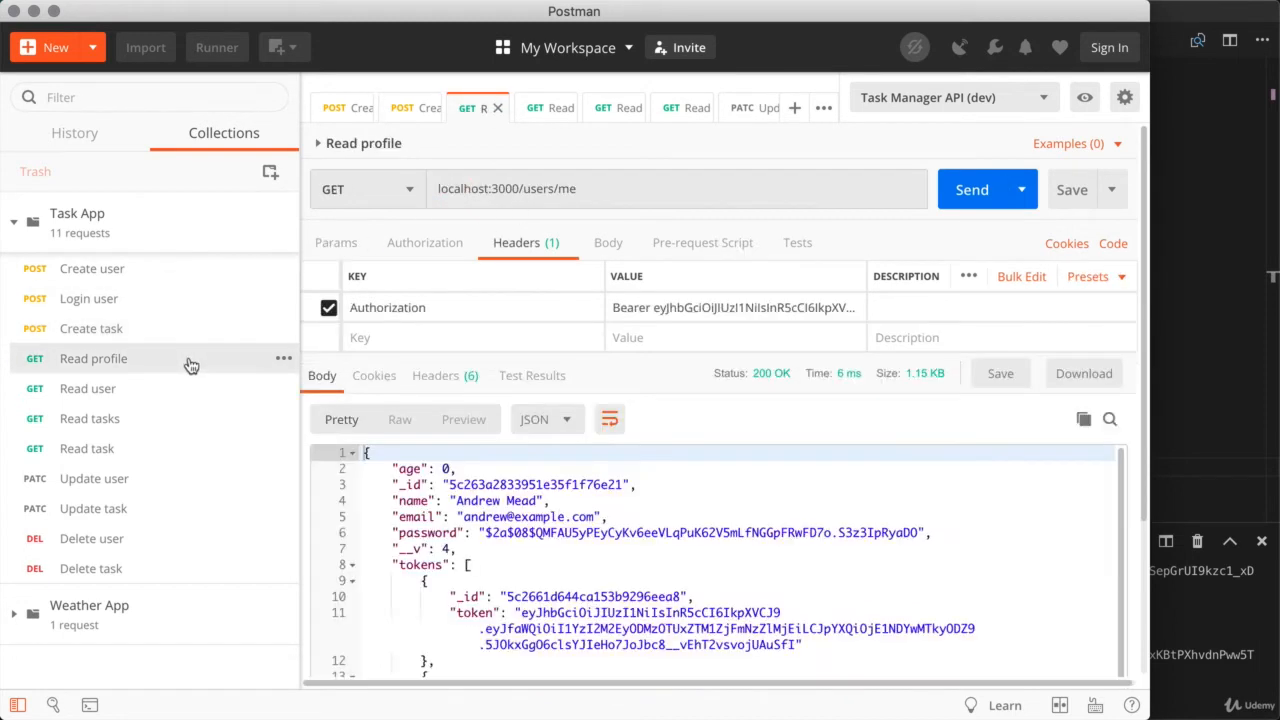
left_click_drag(518, 190, 437, 190)
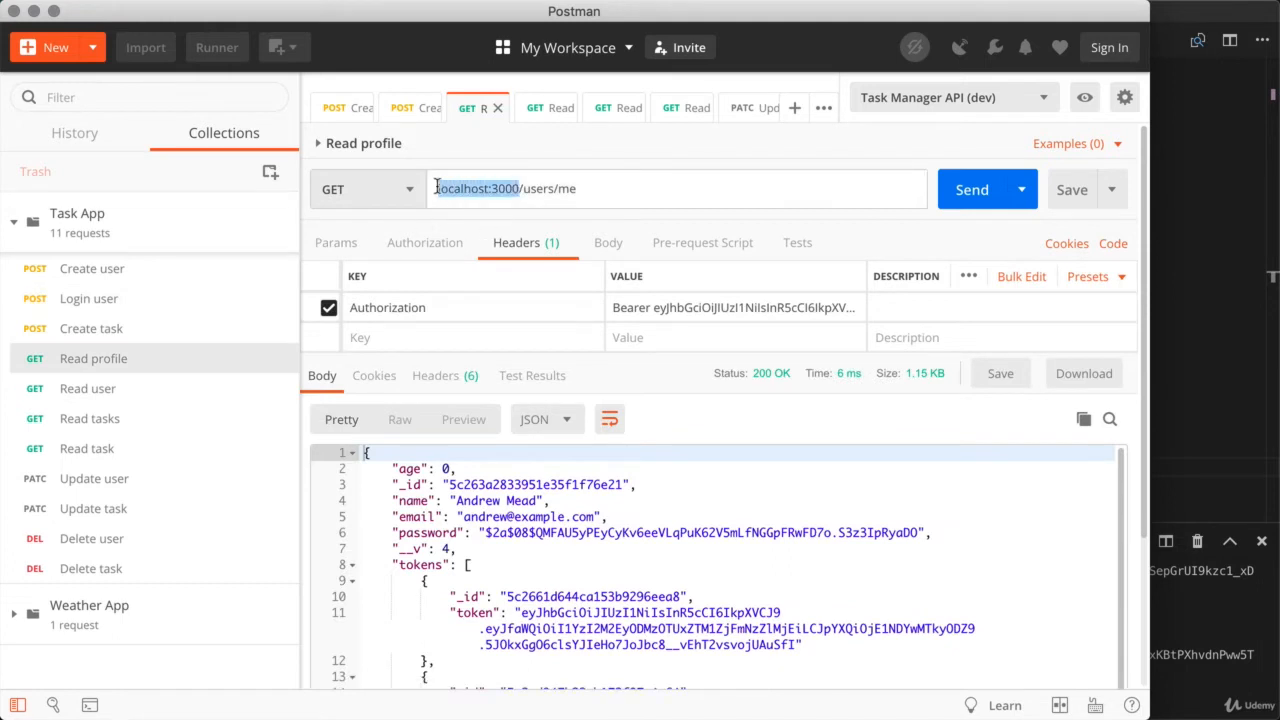
type("{{url}}")
Replace localhost:3000 with {{url}} in the Read user request's address.
left_click(165, 390)
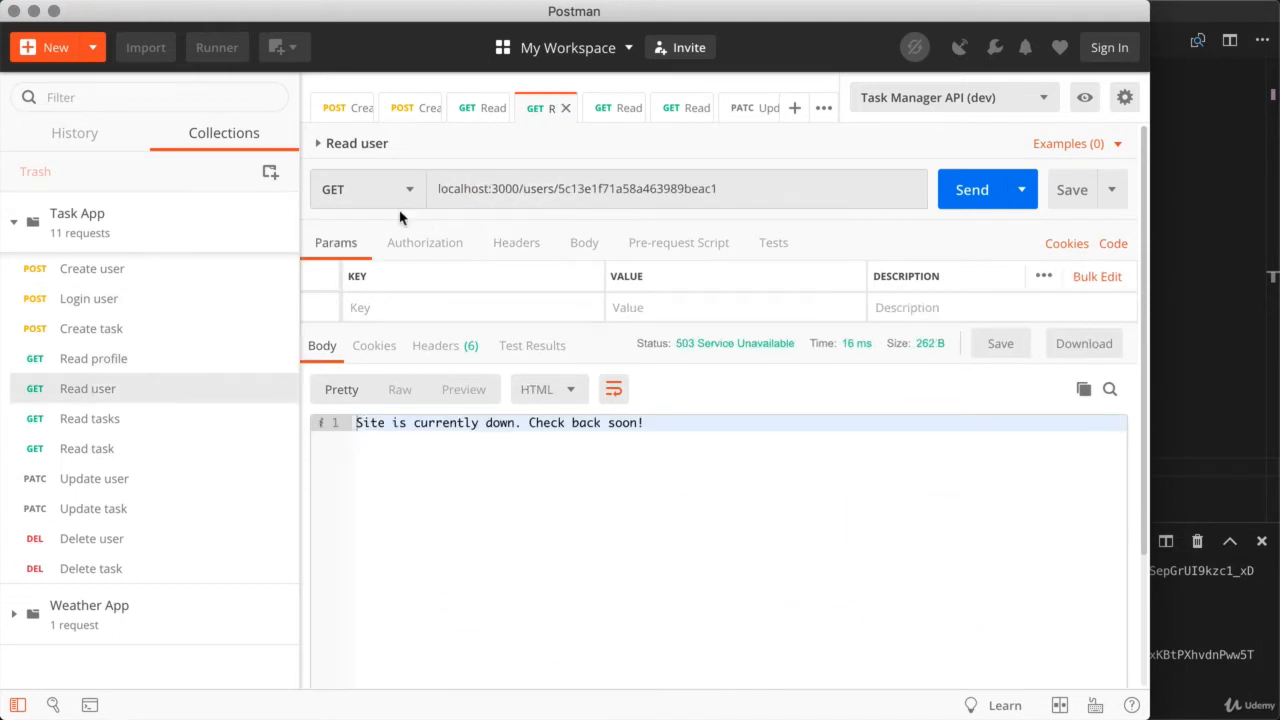
left_click_drag(517, 190, 432, 192)
type("{{url}}")
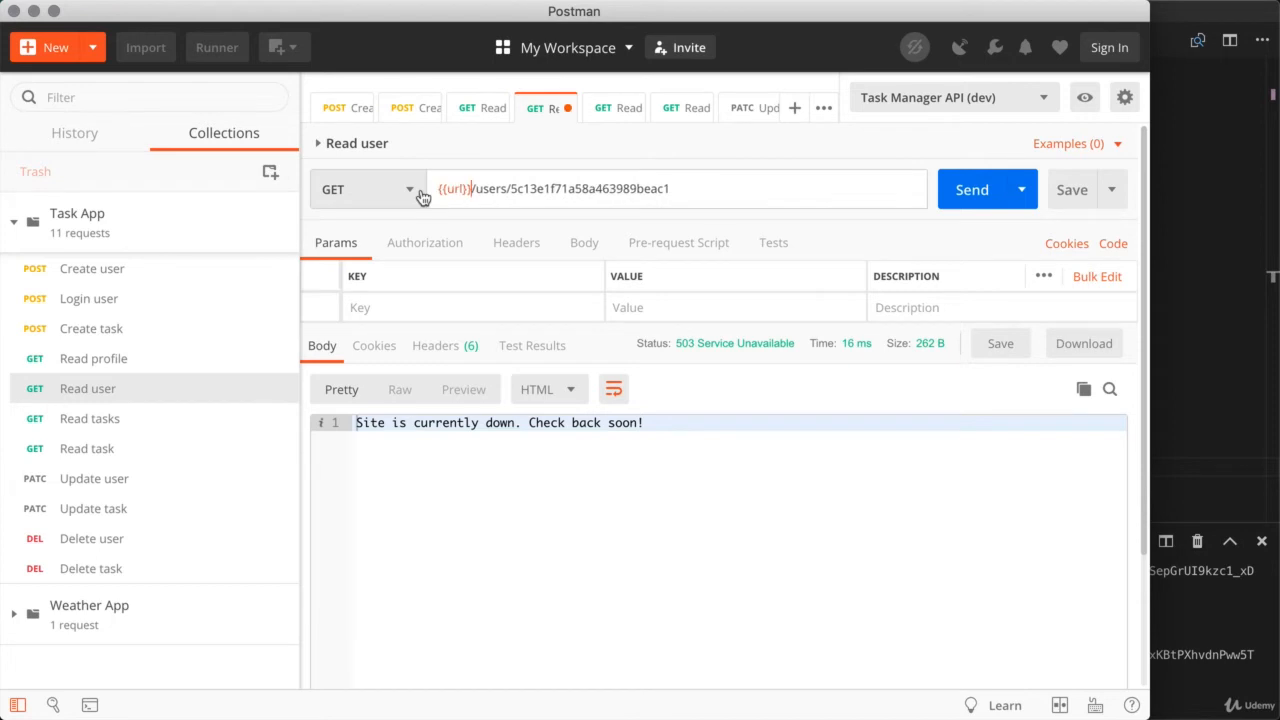
Replace localhost:3000 with {{url}} in the addresses of the Read tasks and Read task requests.
left_click(131, 420)
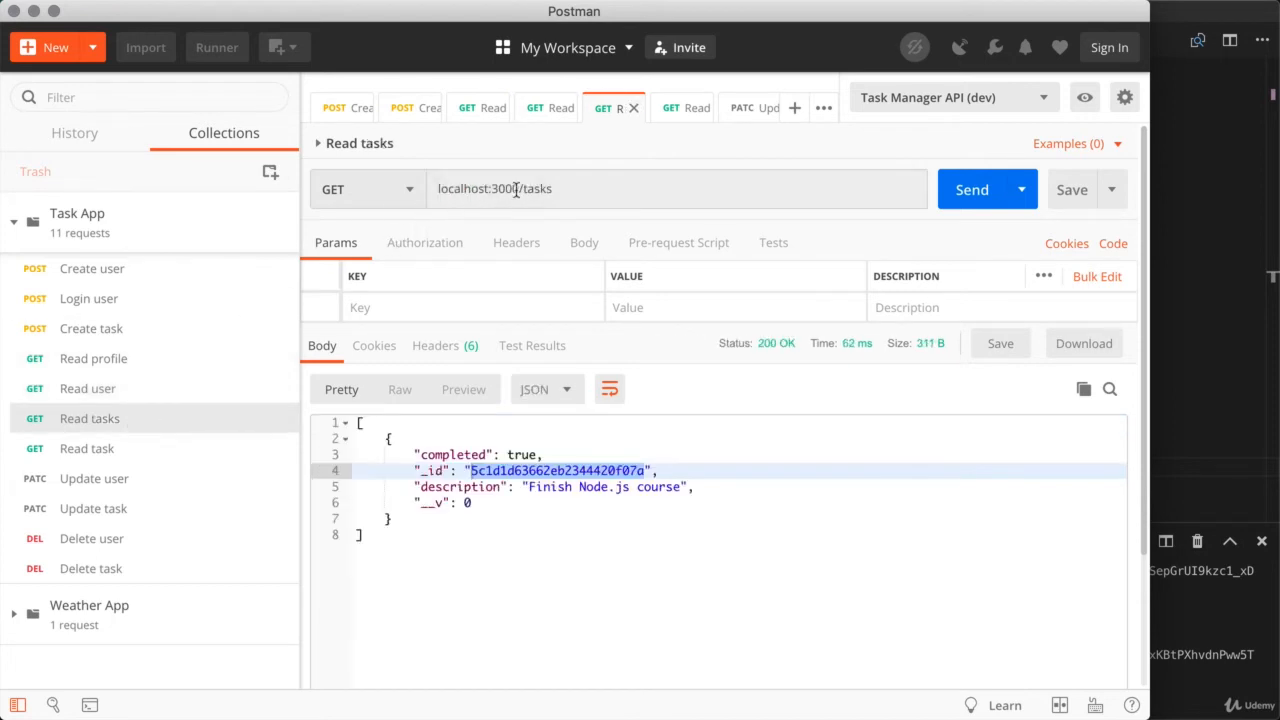
left_click_drag(518, 190, 432, 191)
type("{{url}}")
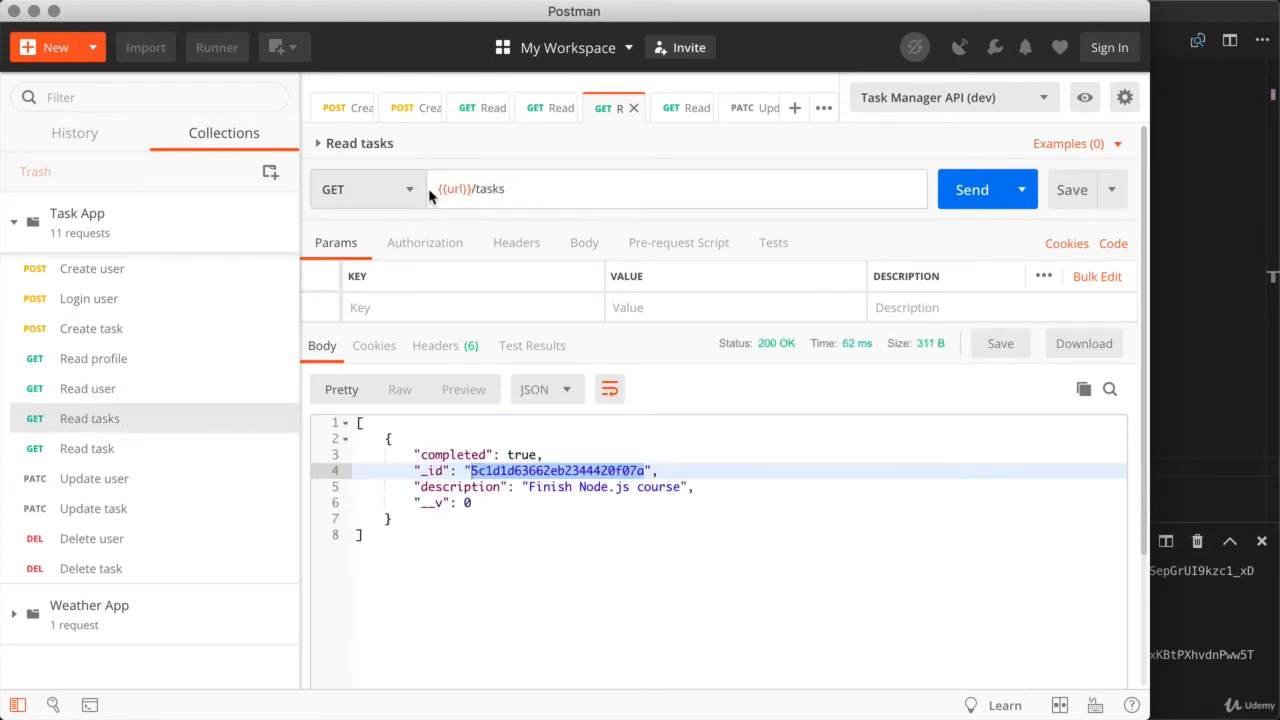
left_click(143, 455)
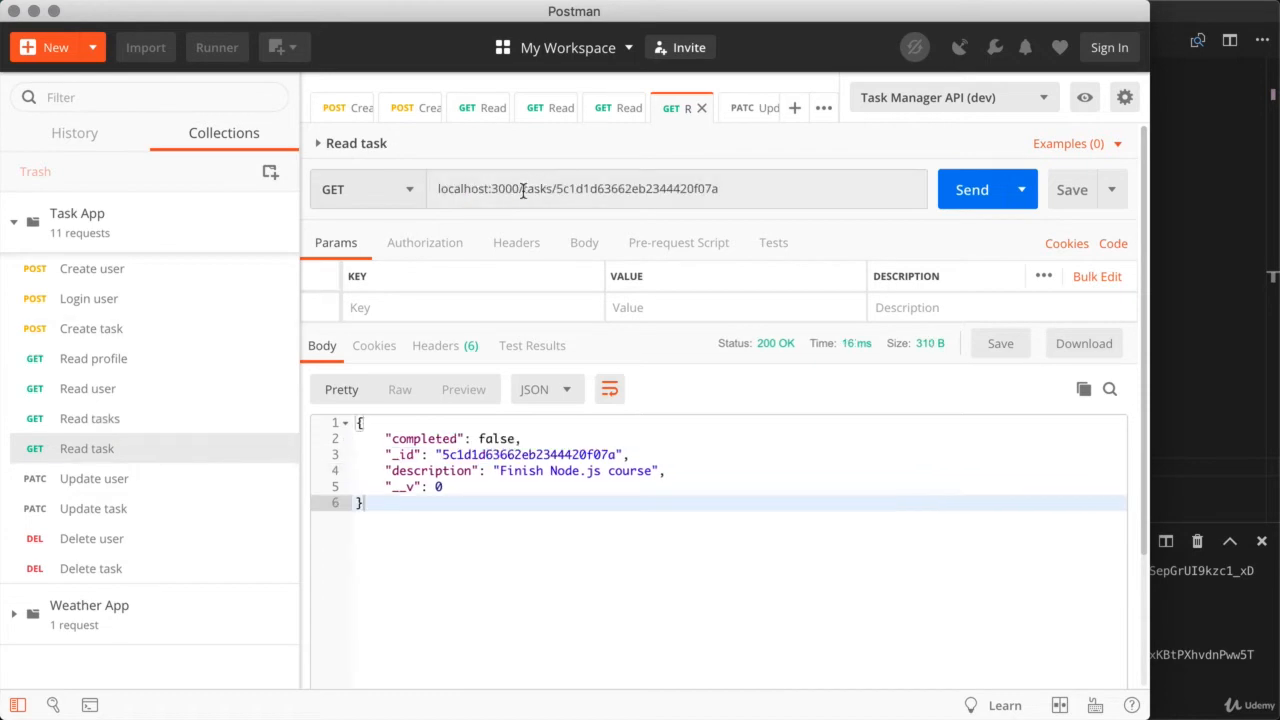
left_click_drag(518, 190, 429, 189)
type("{{url}}")
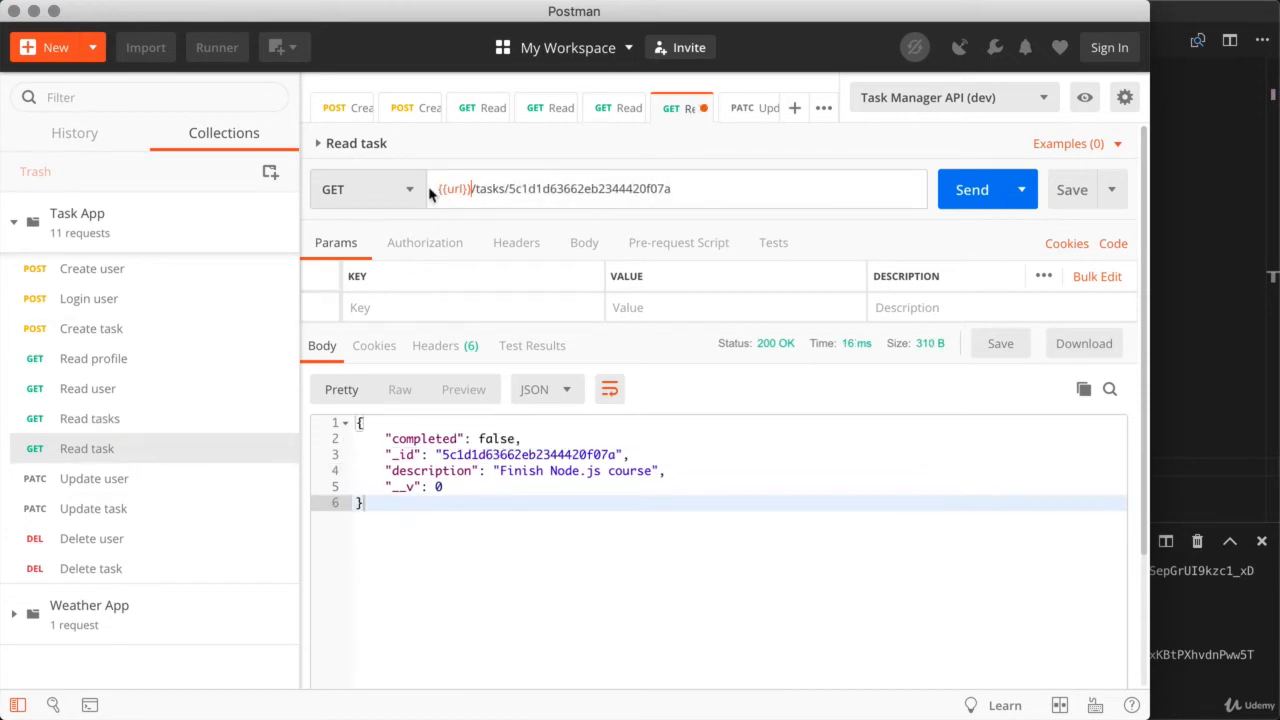
Replace localhost:3000 with {{url}} in the addresses of the Update user and Update task requests.
left_click(143, 482)
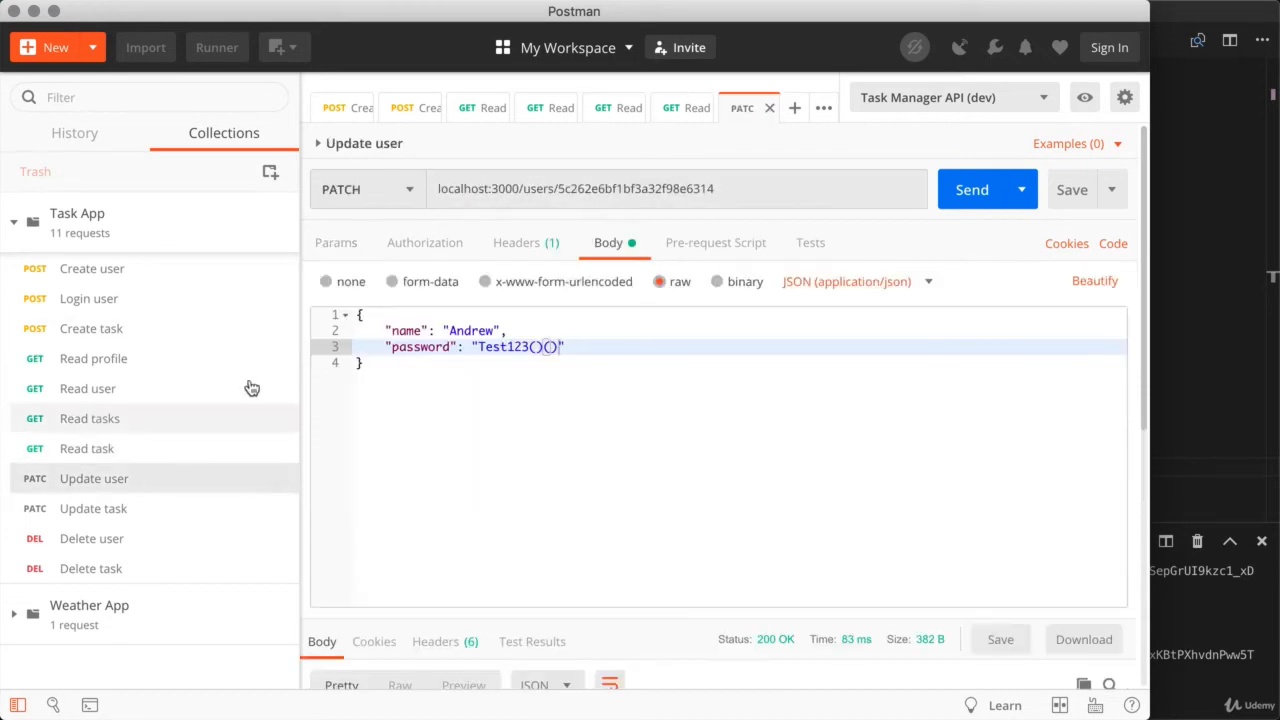
left_click_drag(518, 190, 423, 190)
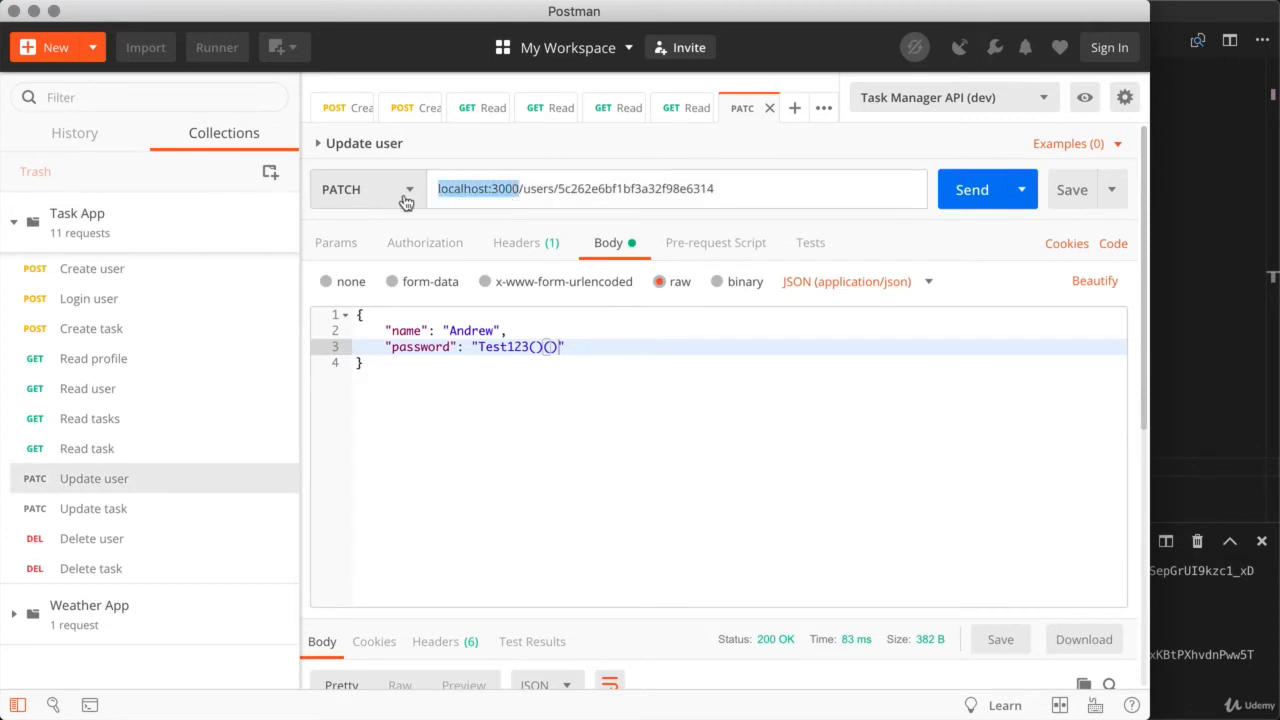
type("{{url}}")
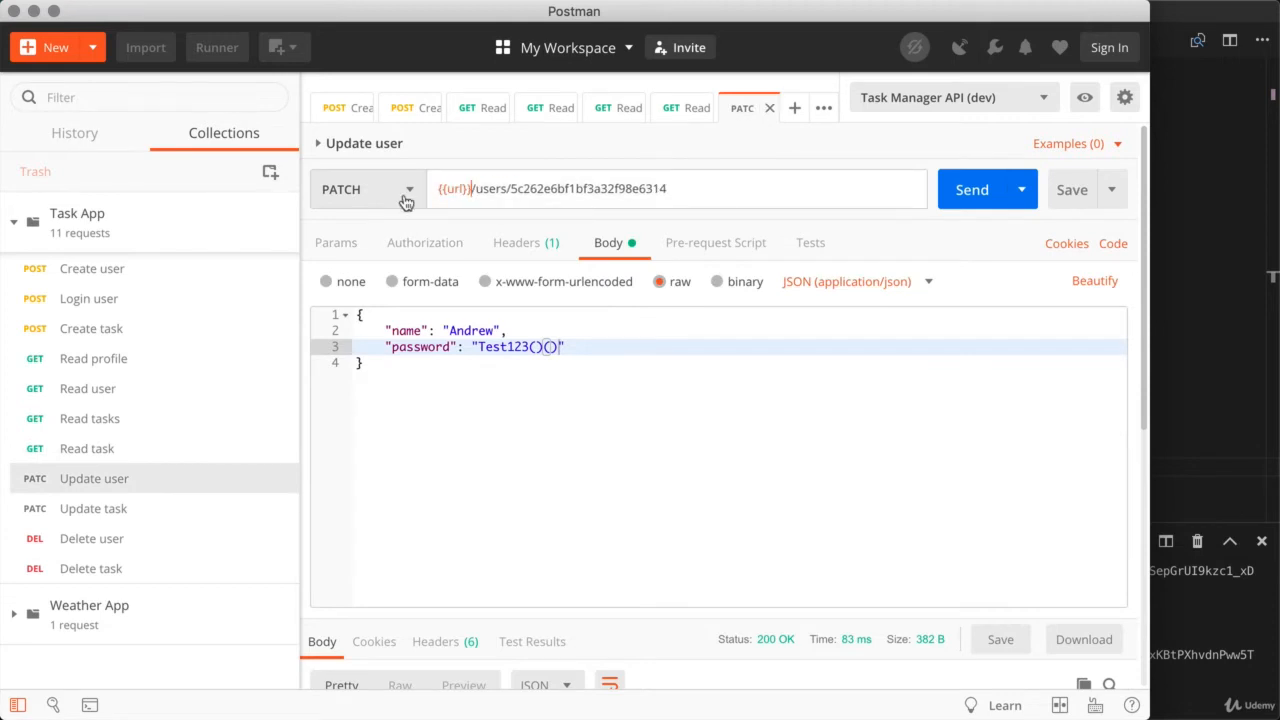
left_click(148, 517)
left_click_drag(520, 152, 426, 150)
type("{{url}}")
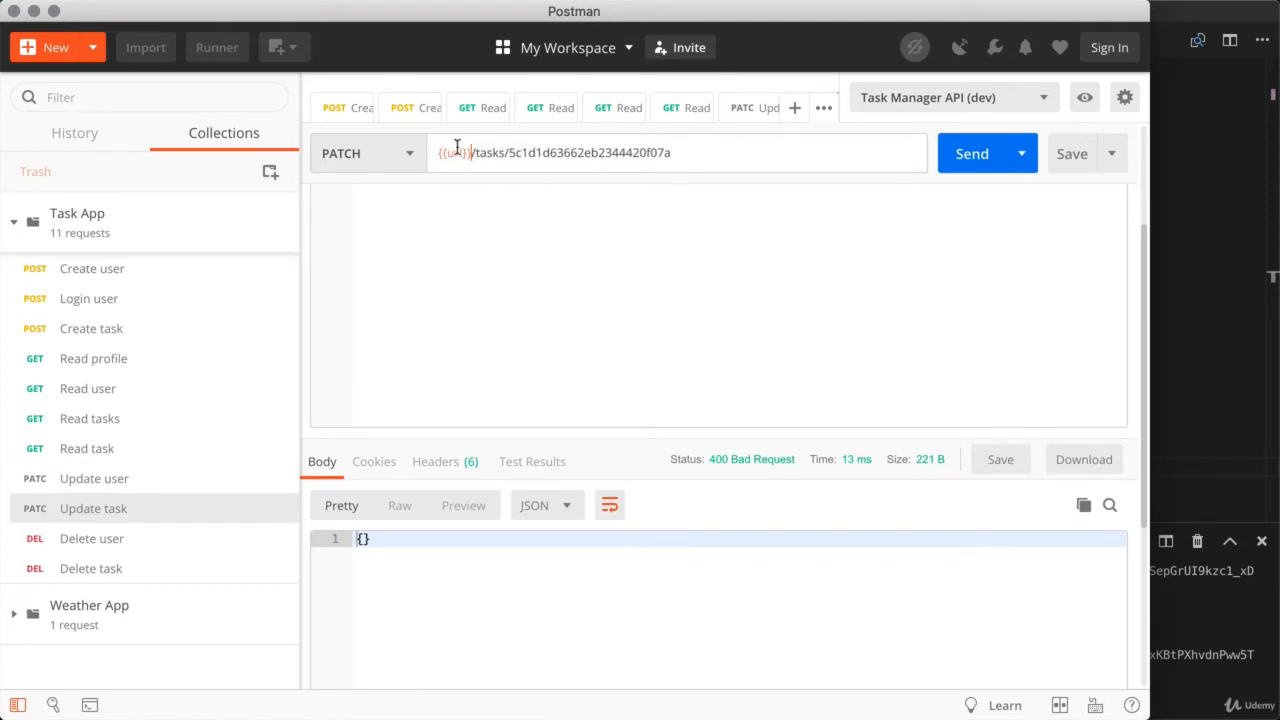
Replace localhost:3000 with {{url}} in the addresses of the Delete user and Delete task requests.
left_click(163, 543)
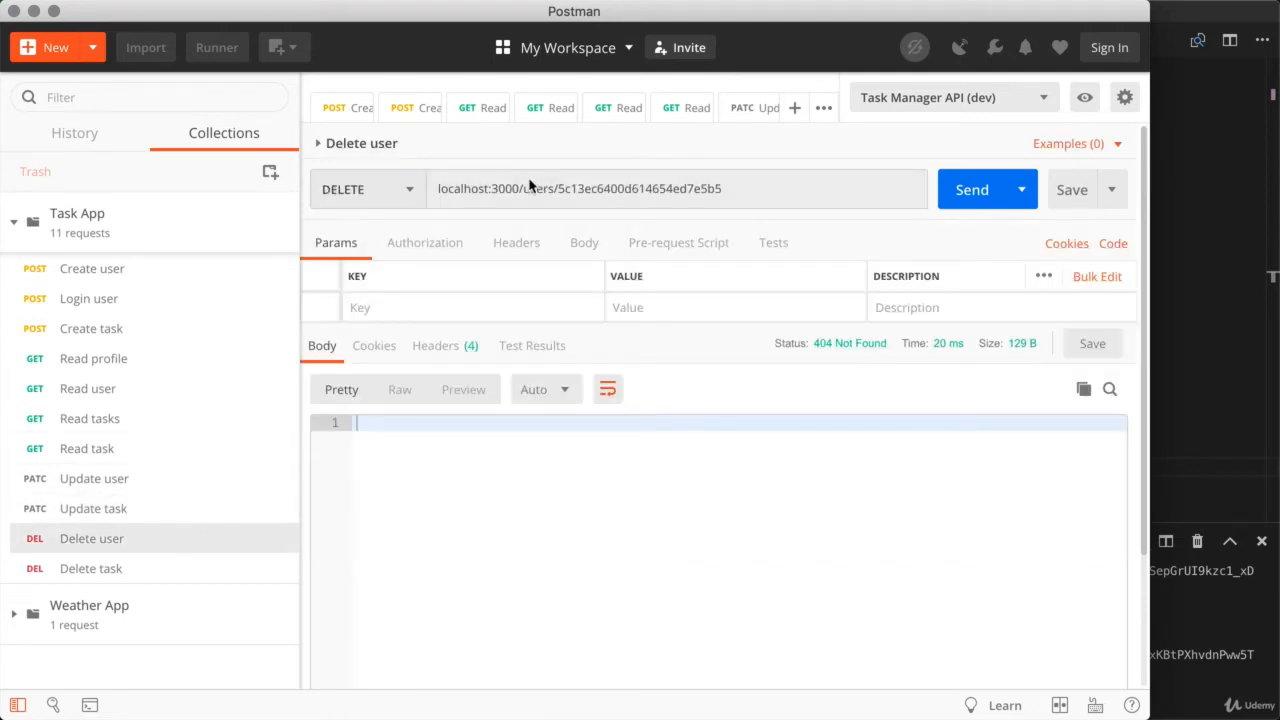
left_click_drag(520, 189, 432, 189)
type("{{url}}")
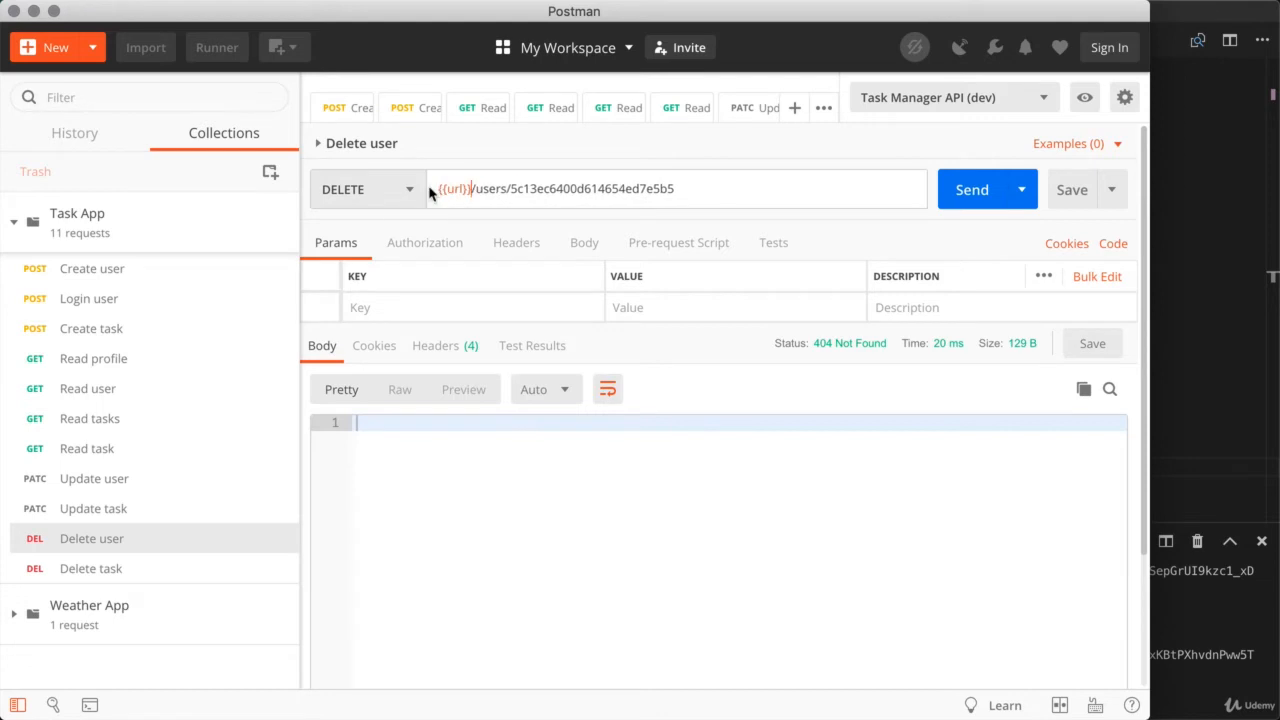
left_click(108, 568)
double_click(517, 189)
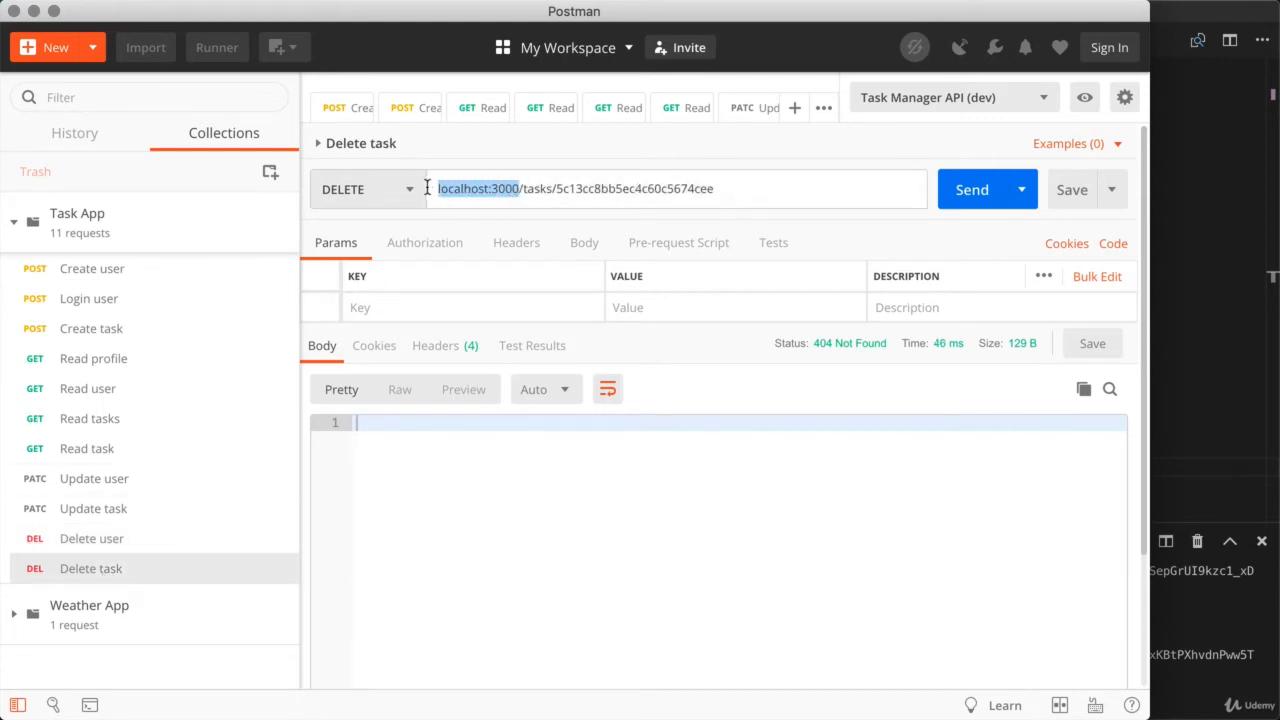
type("{{url}}")
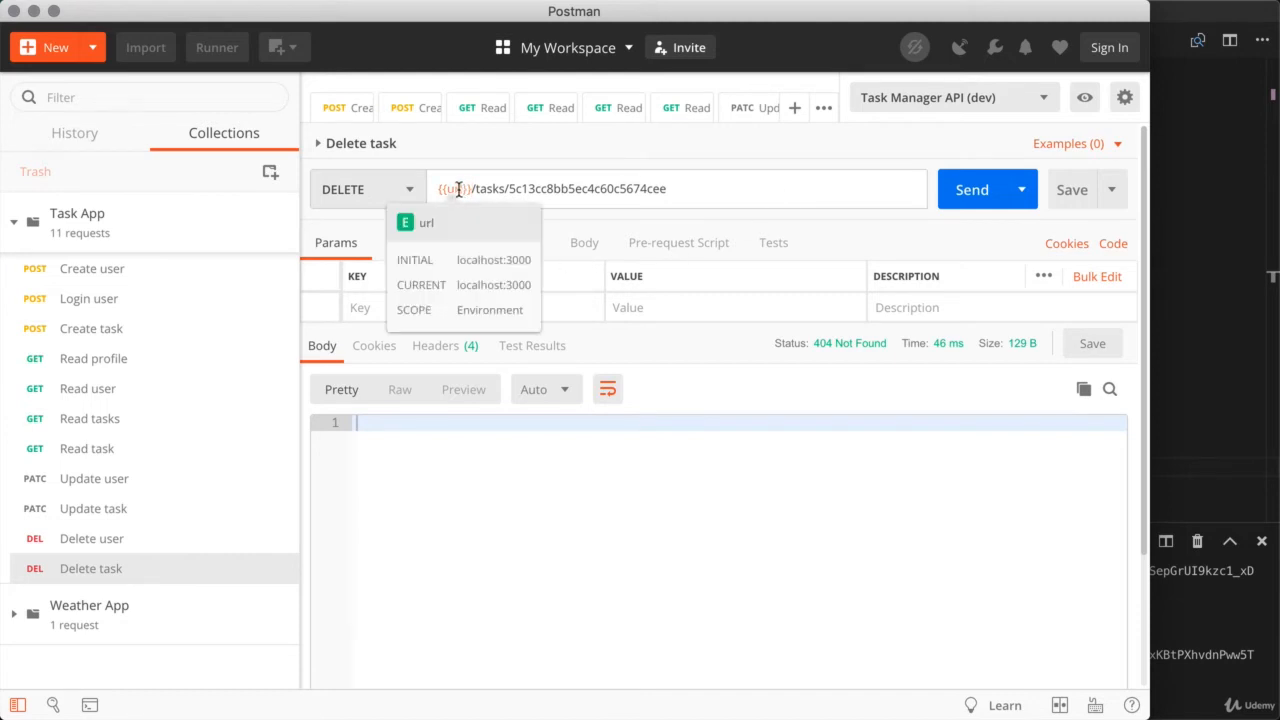
Review the Create user request's {{url}} address and its response body.
left_click(331, 109)
left_click_drag(438, 189, 472, 188)
left_click(559, 562)
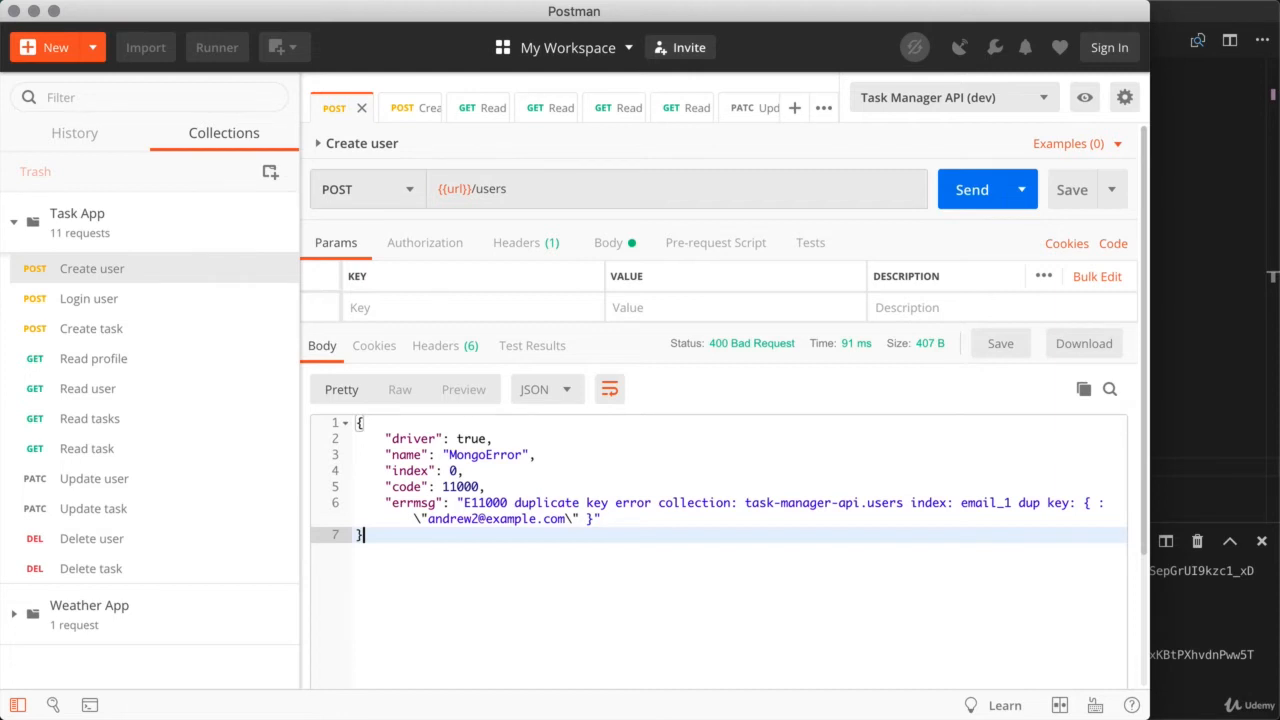
Send the Read profile request and copy the token after Bearer in its Authorization header.
left_click(156, 371)
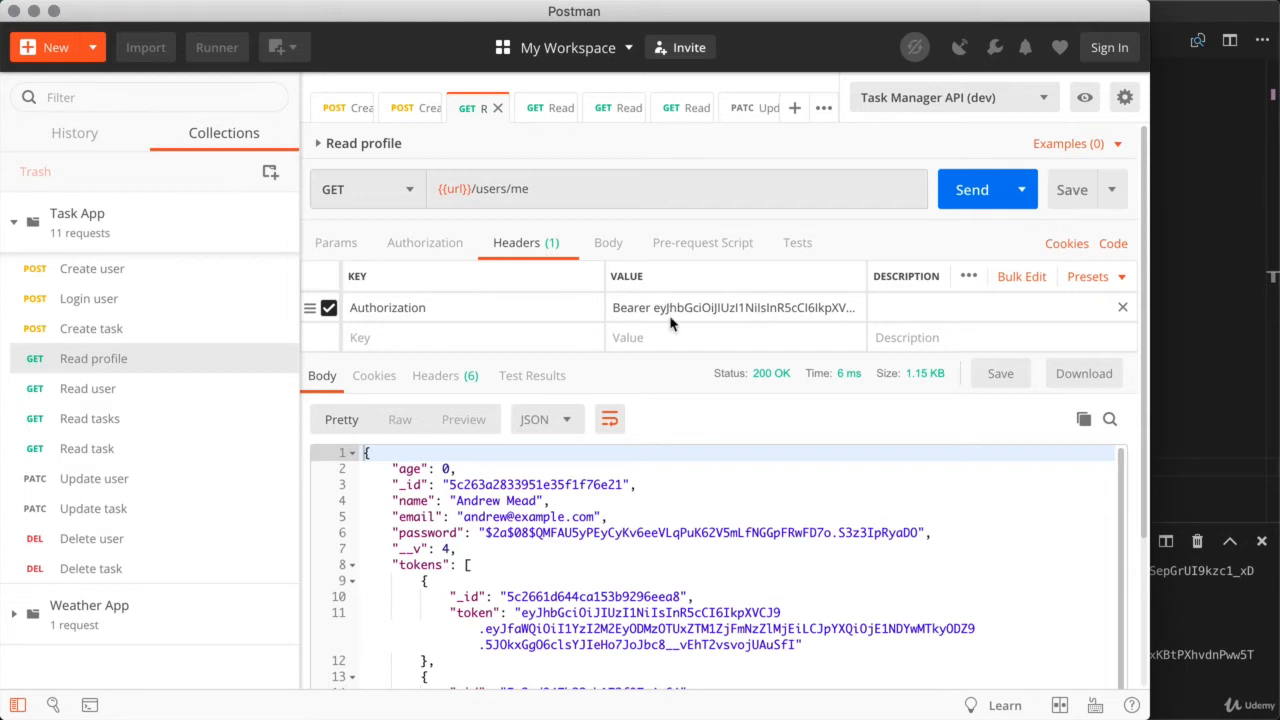
left_click(972, 188)
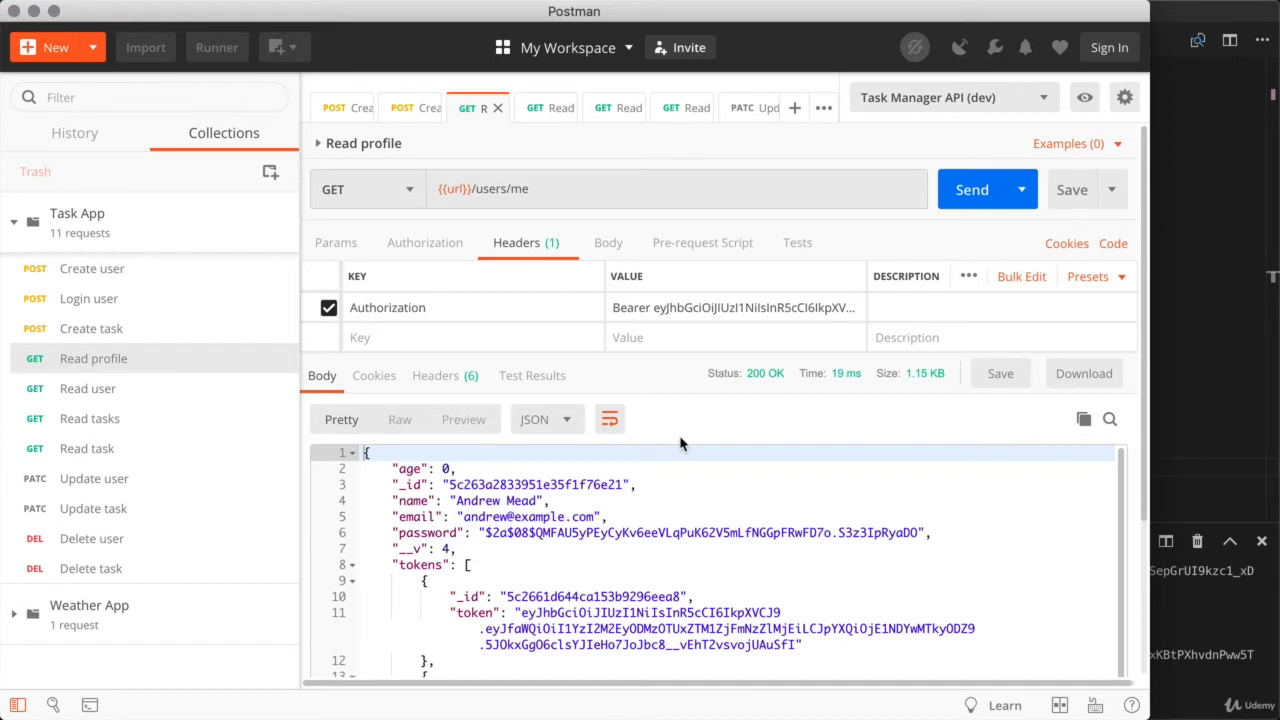
left_click(655, 309)
left_click(614, 328)
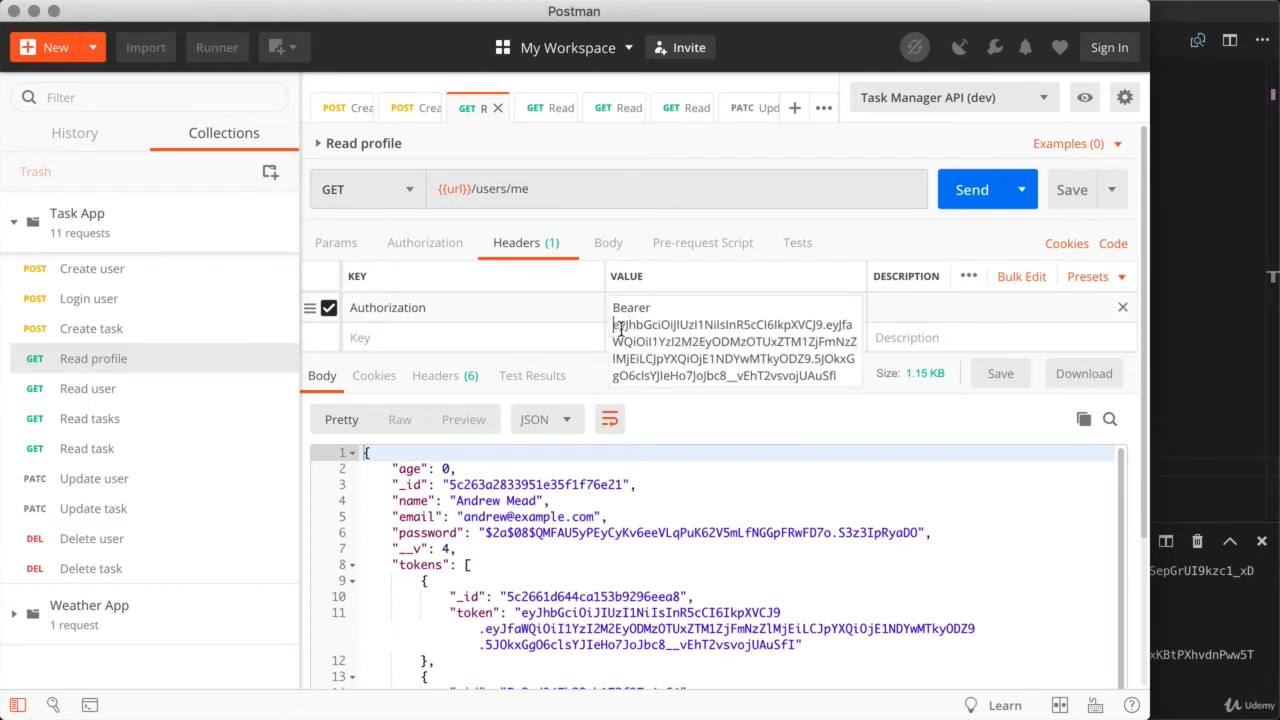
left_click_drag(620, 329, 856, 370)
key("super+c")
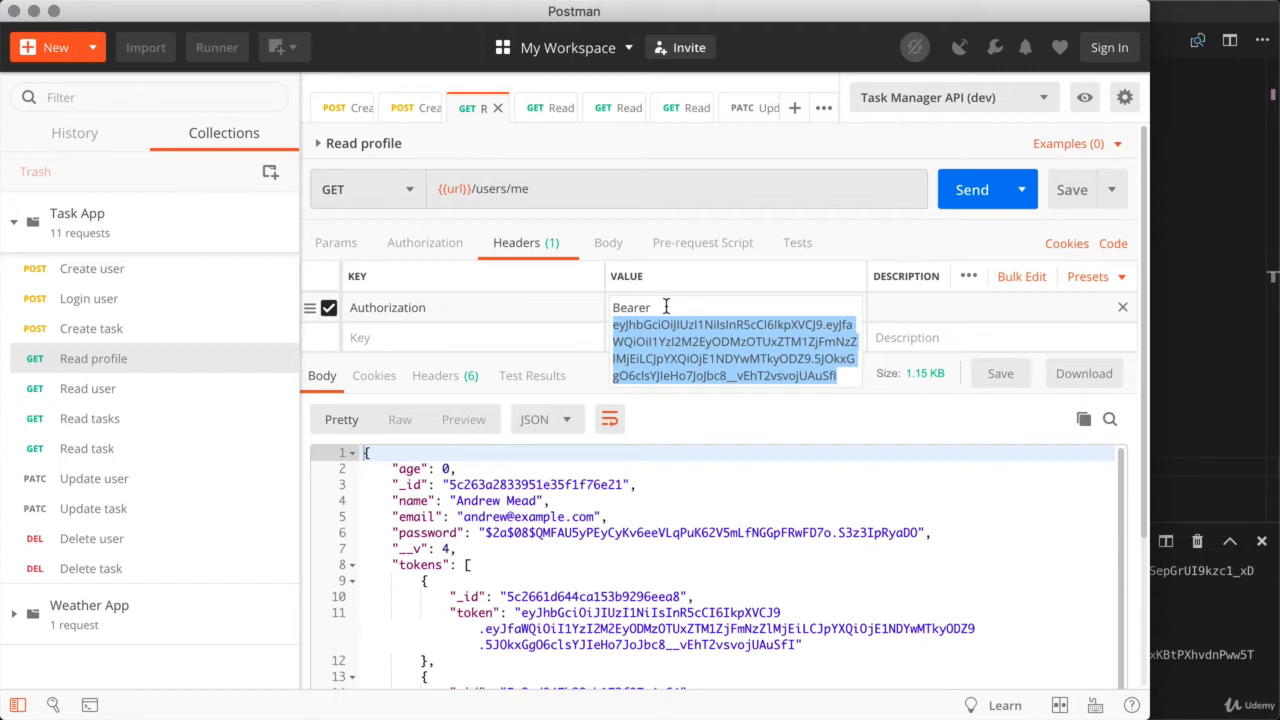
left_click(700, 307)
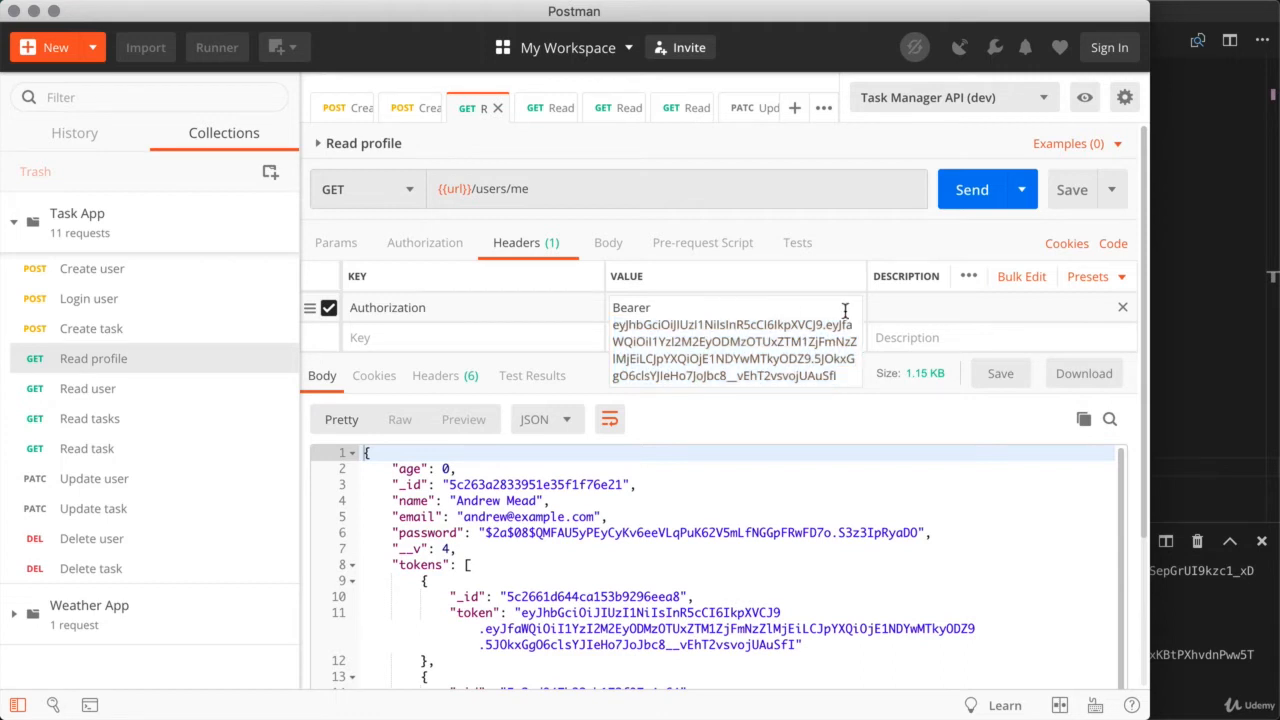
Remove the Authorization header from the Read profile request and send it without authentication.
left_click(1120, 311)
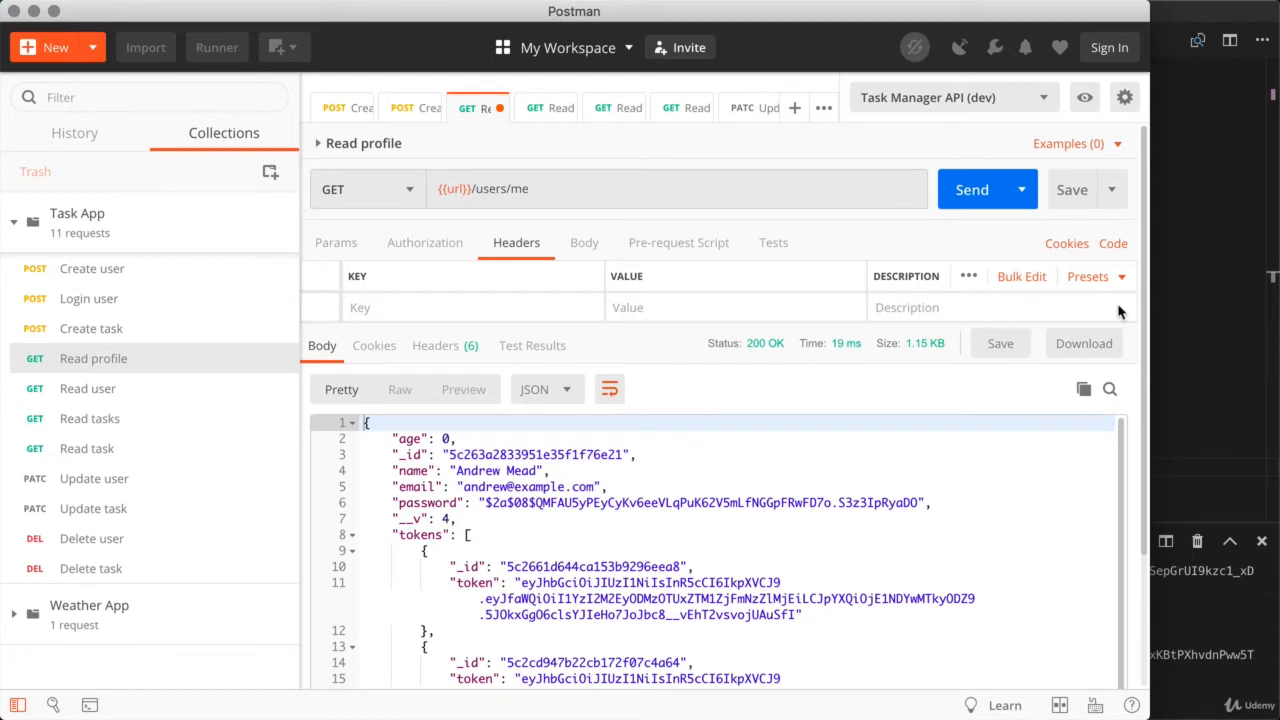
left_click(986, 203)
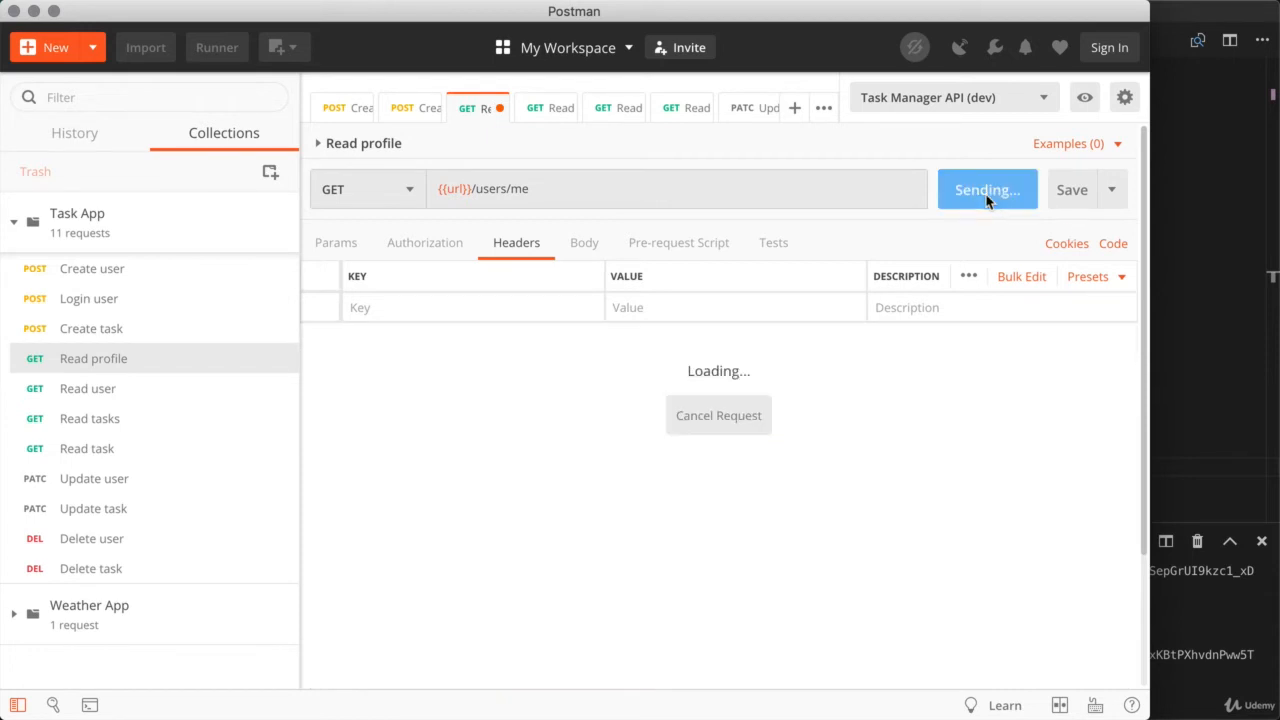
left_click(762, 458)
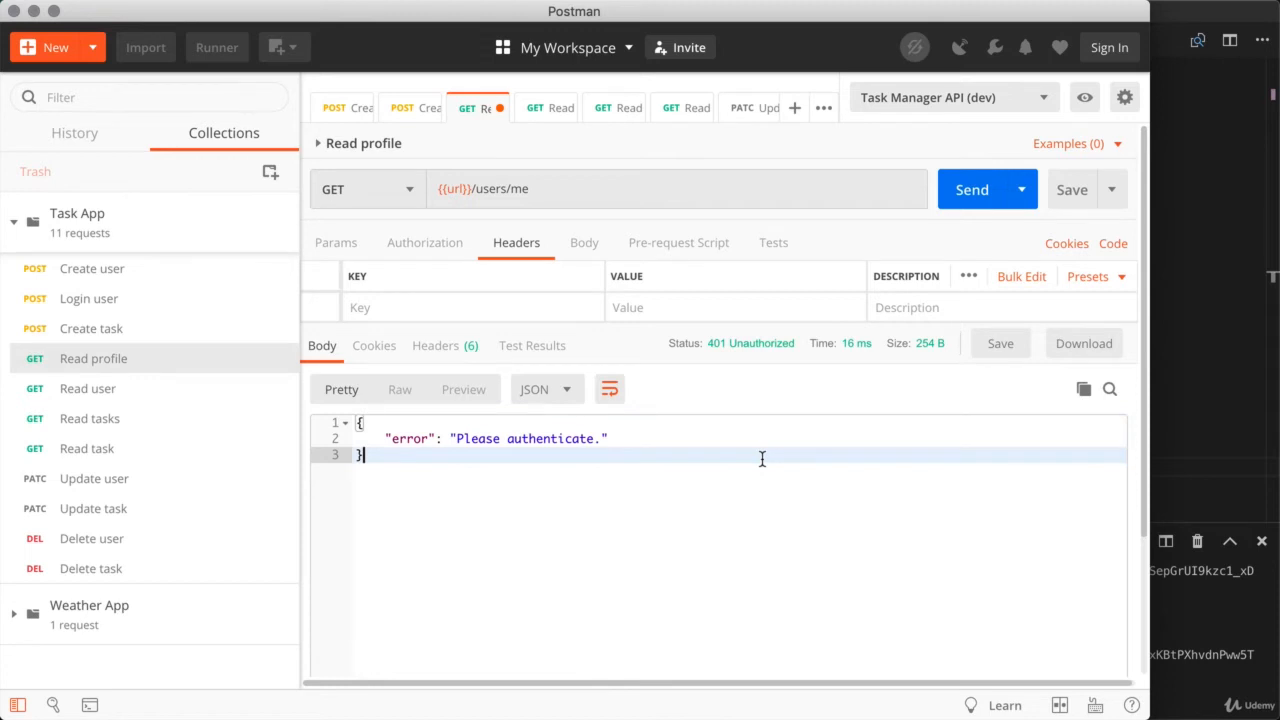
Set Read profile's authorization type to Bearer Token, paste the copied token, and save and send the request.
left_click(413, 240)
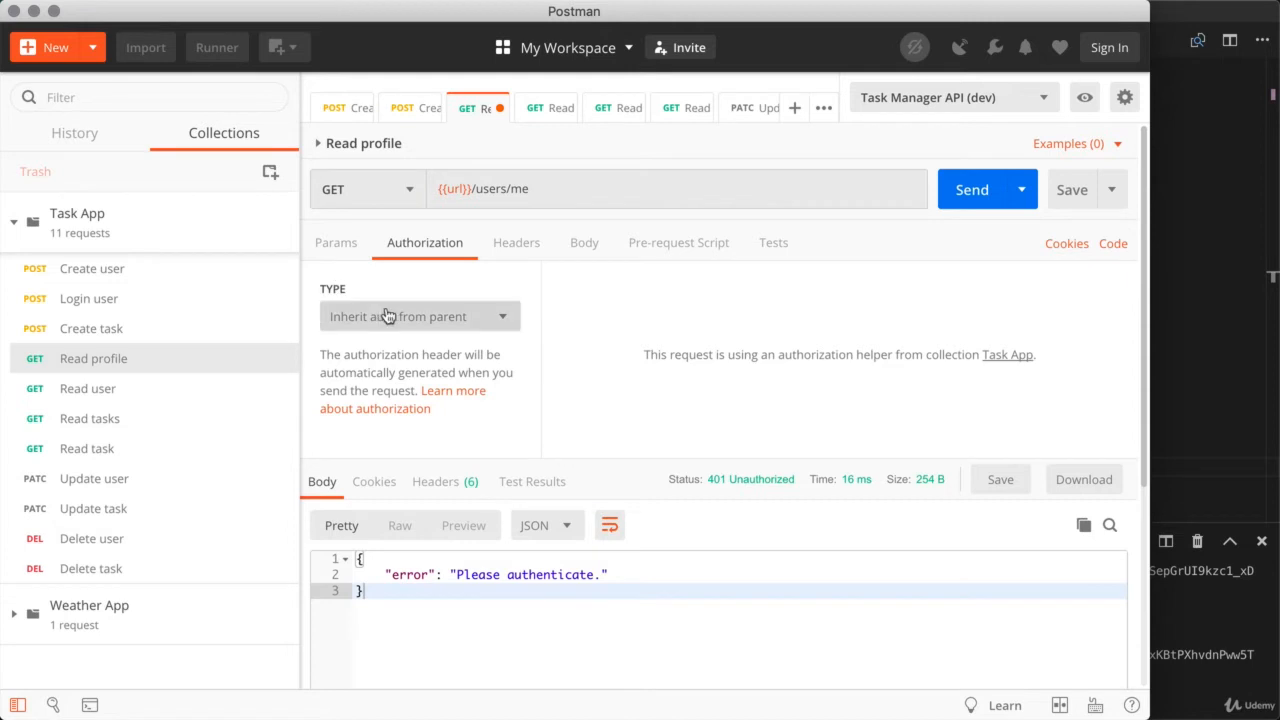
left_click(463, 325)
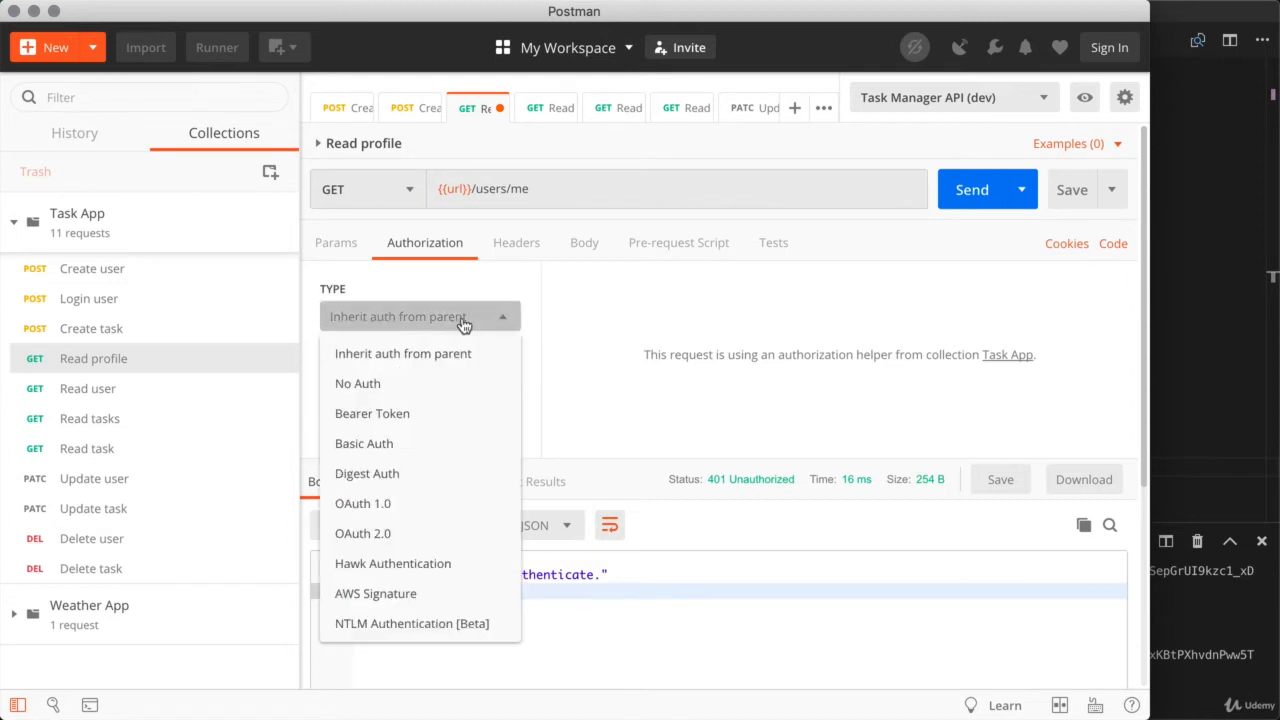
left_click(417, 417)
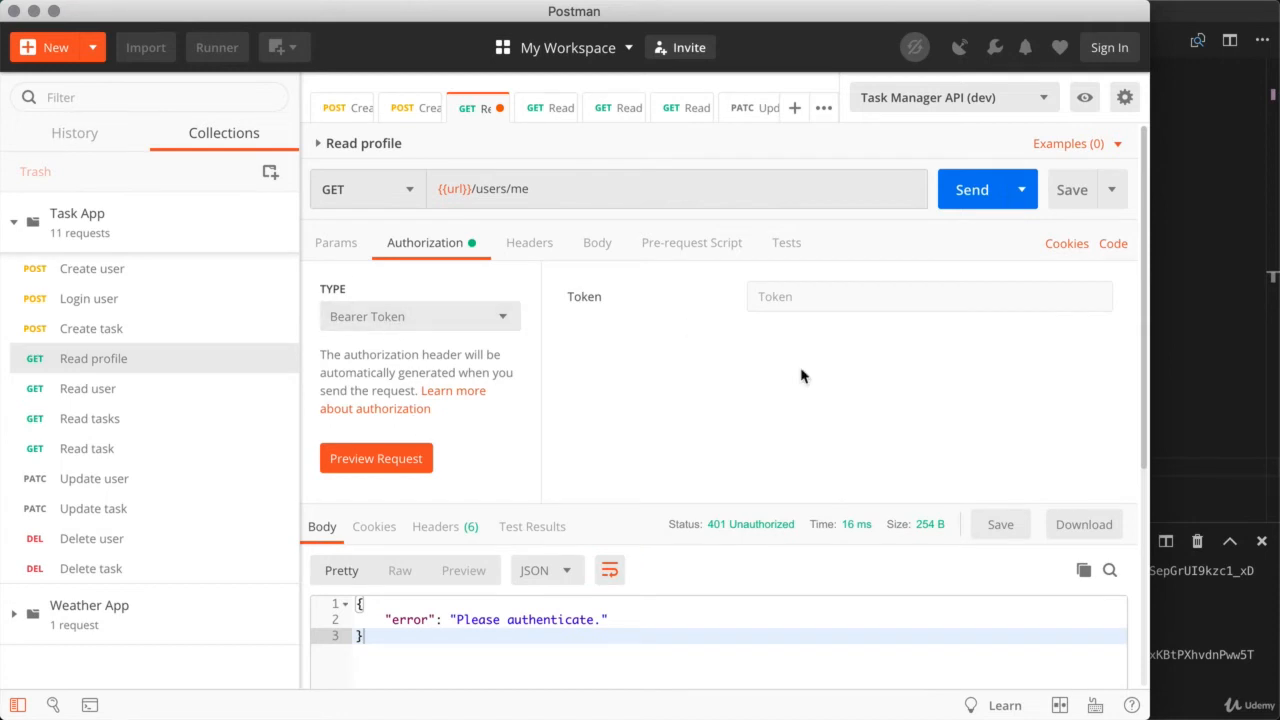
left_click(818, 292)
key("super+v")
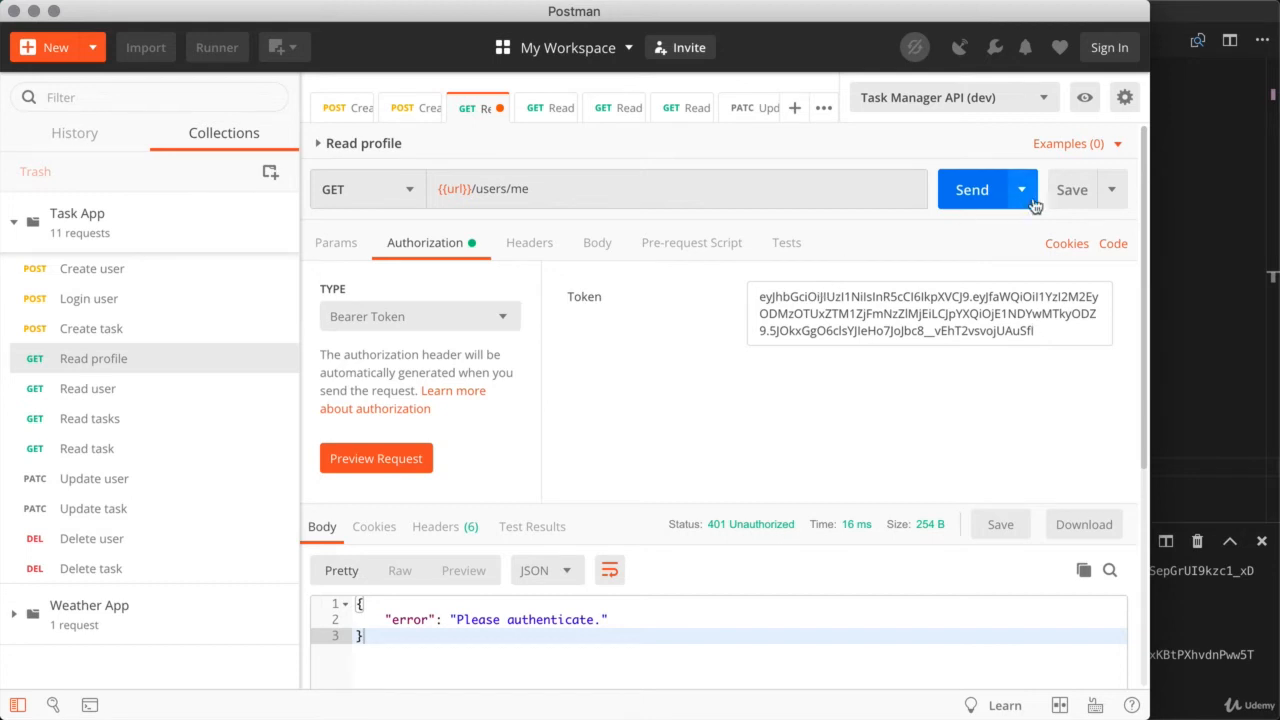
left_click(1073, 190)
left_click(970, 190)
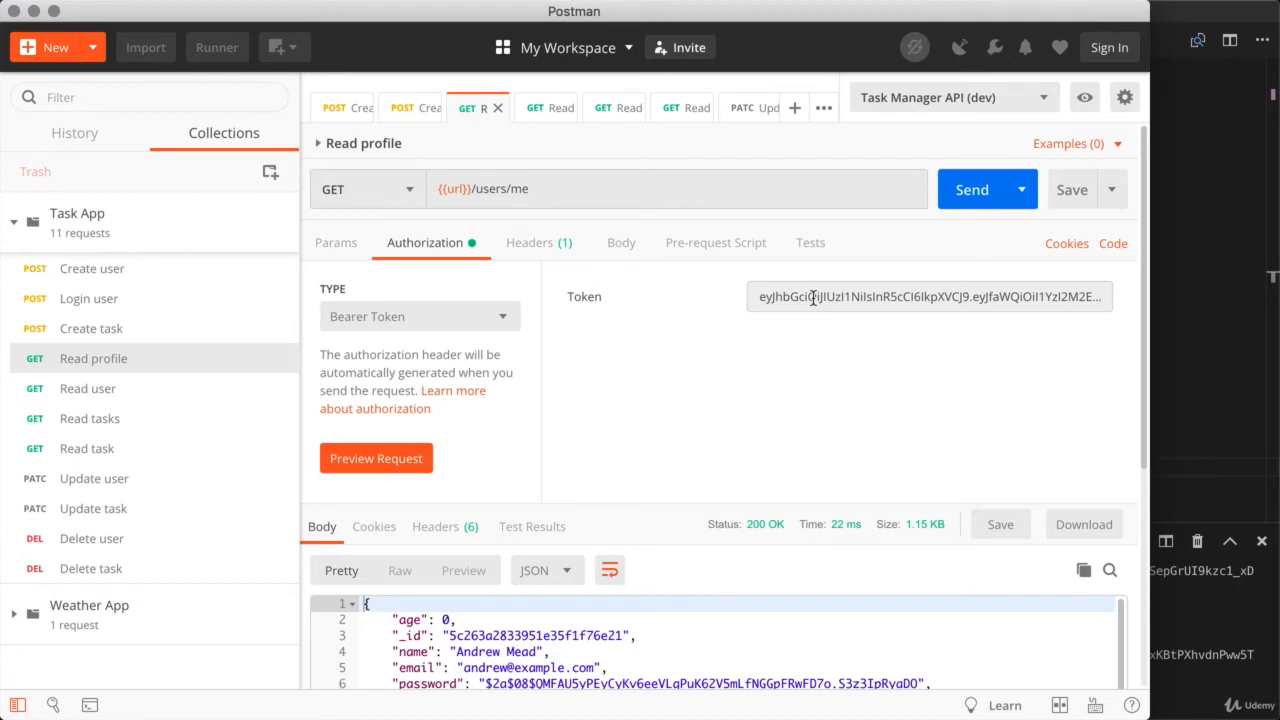
Set Read profile's authorization type to Inherit auth from parent and save the request.
left_click(408, 318)
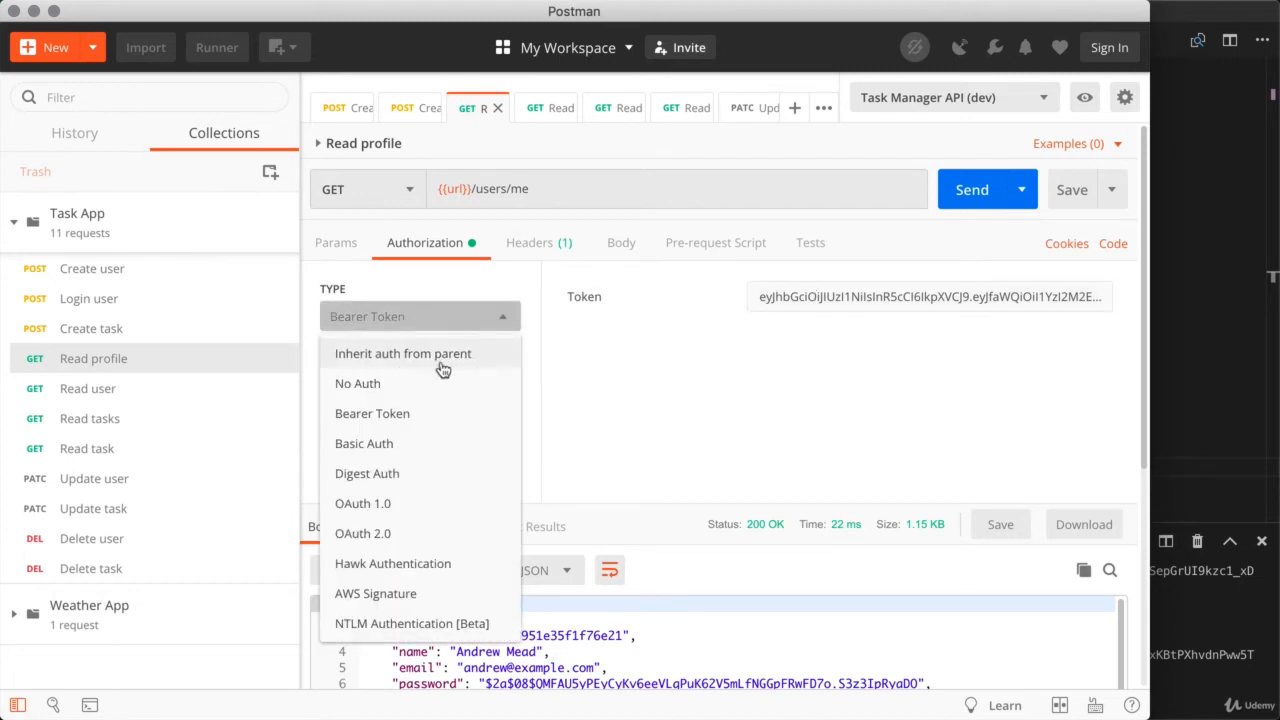
left_click(420, 362)
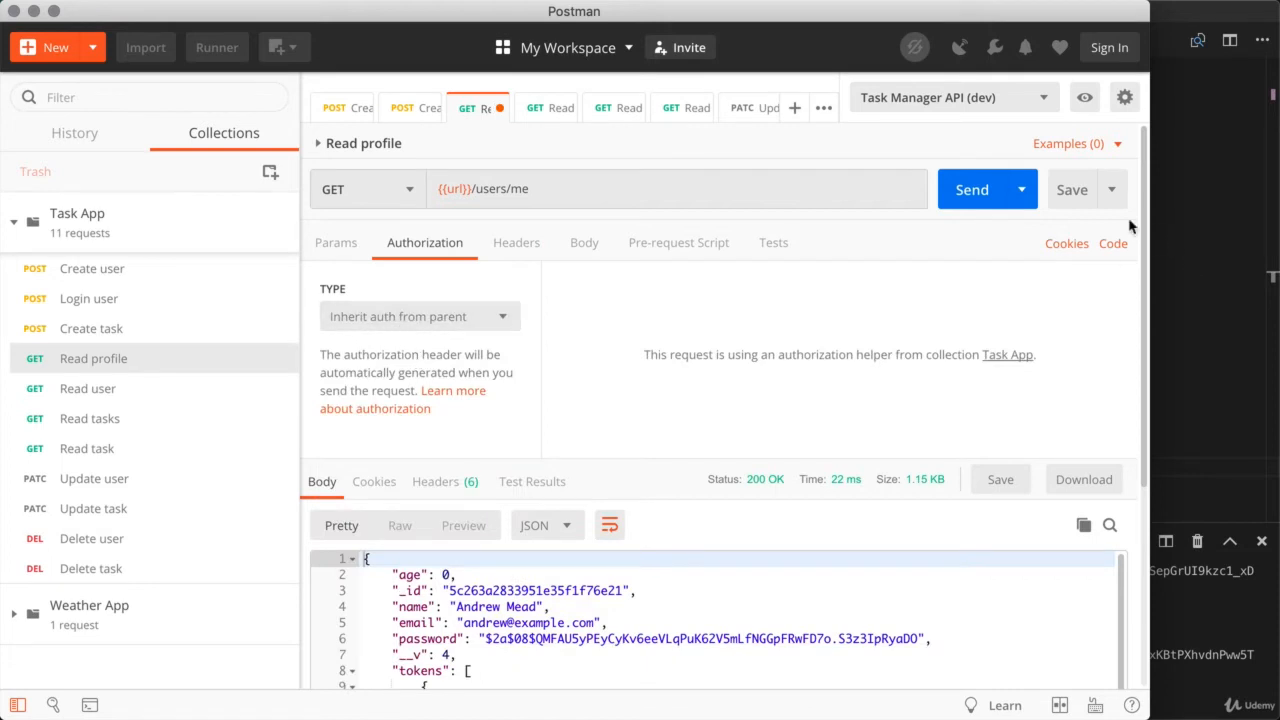
left_click(1068, 190)
left_click(351, 248)
Set the Task App collection's authorization type to Bearer Token, paste the copied token, and update the collection.
mouse_move(280, 217)
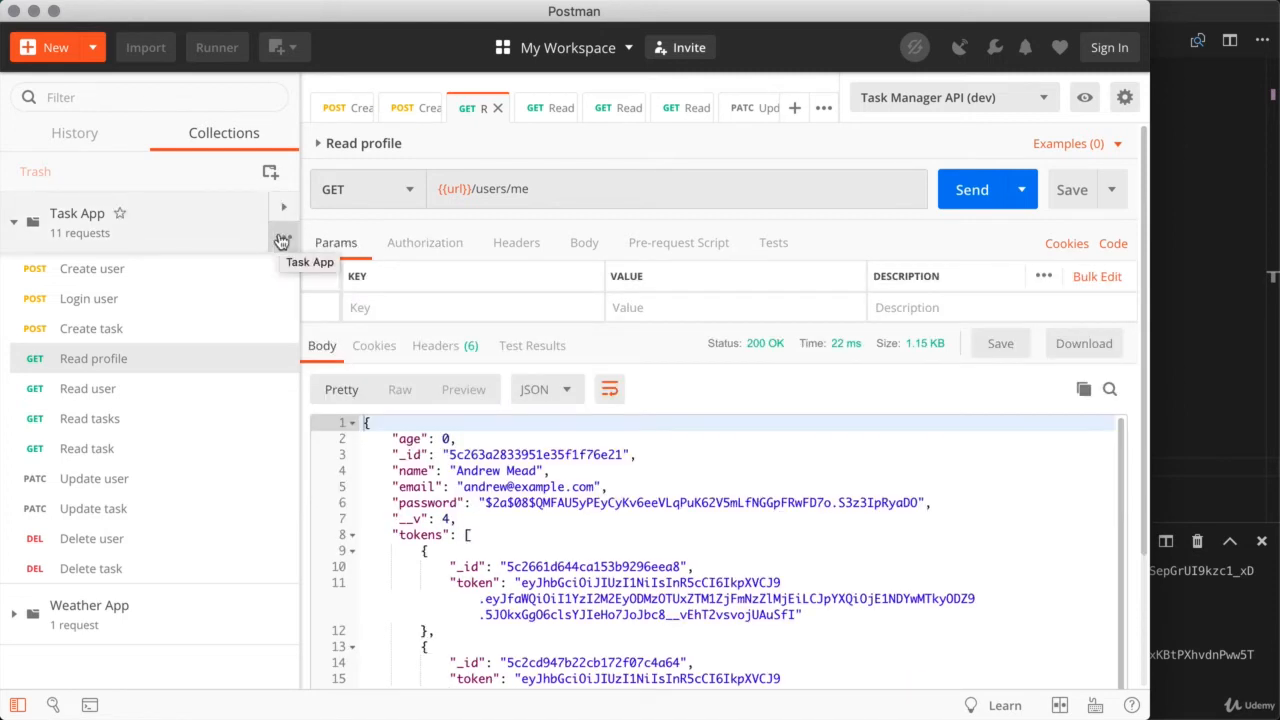
left_click(281, 241)
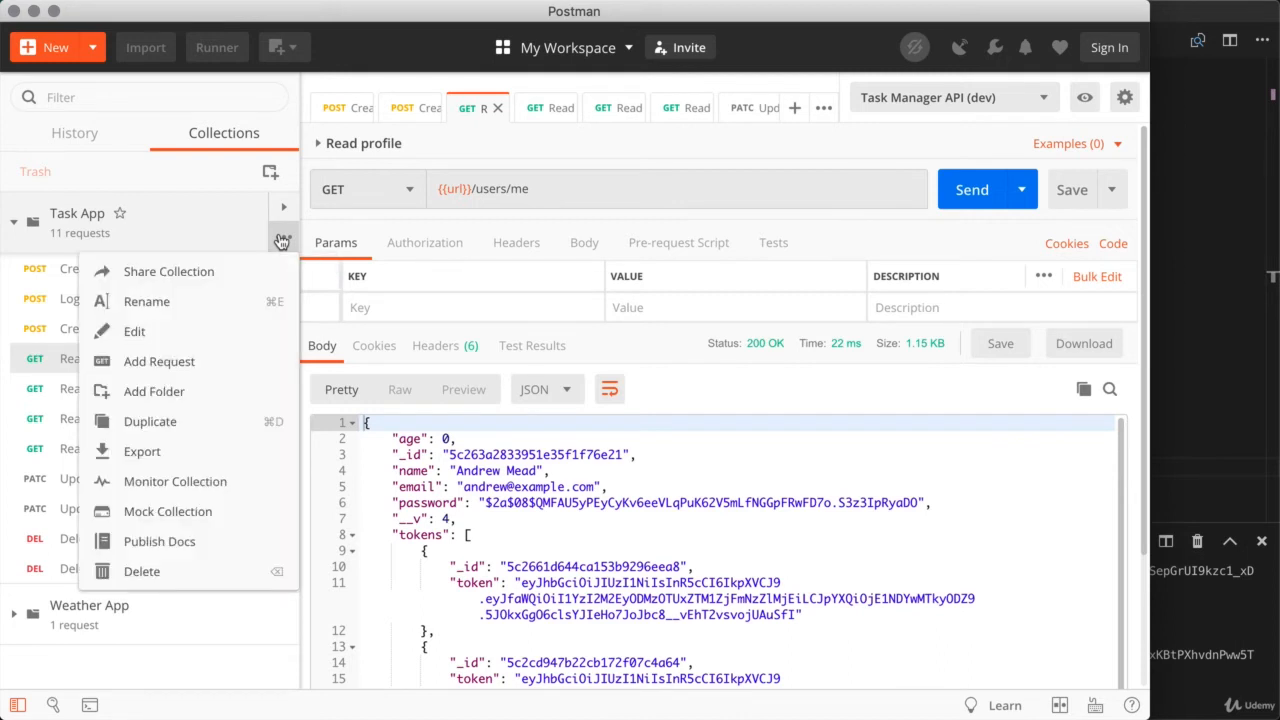
left_click(191, 331)
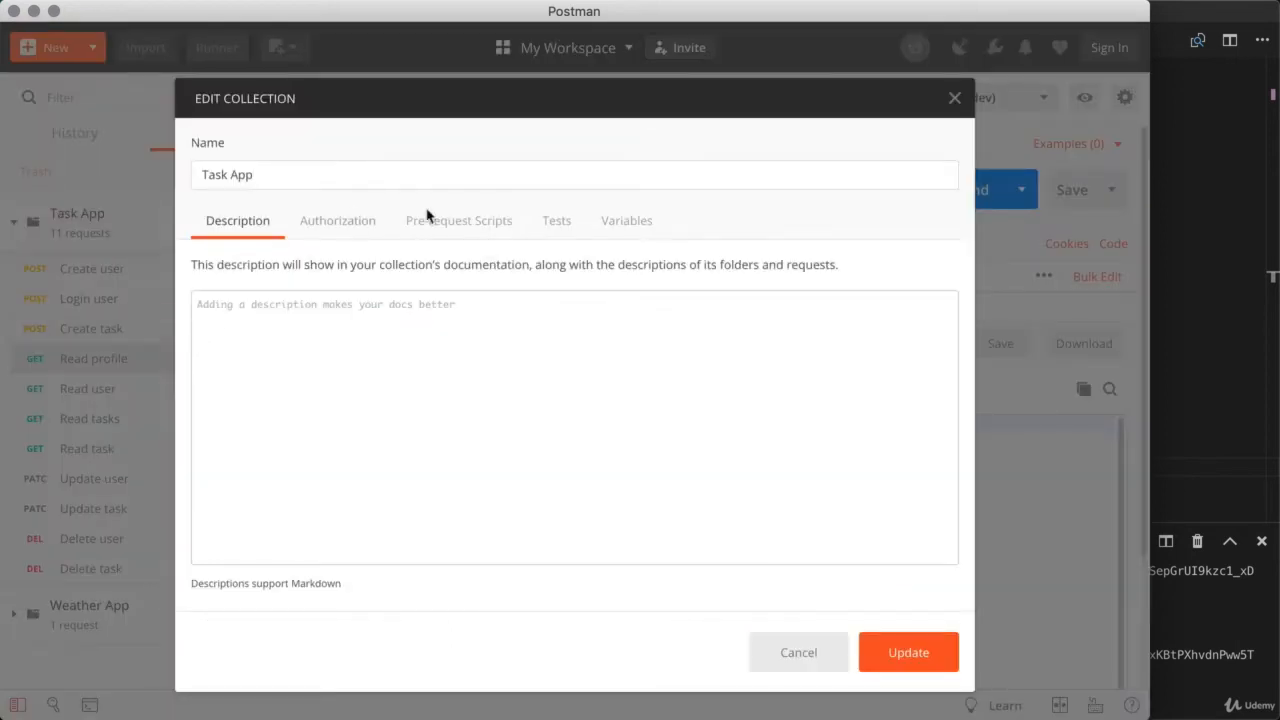
left_click(335, 237)
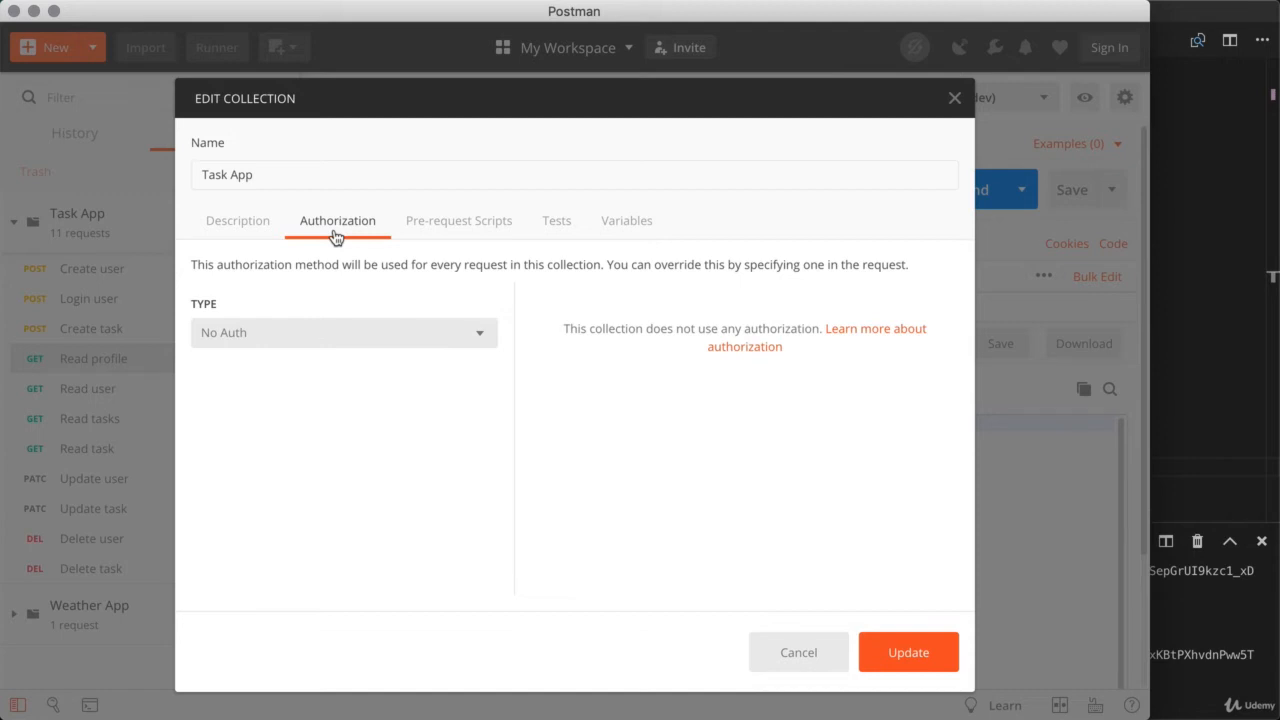
left_click(358, 348)
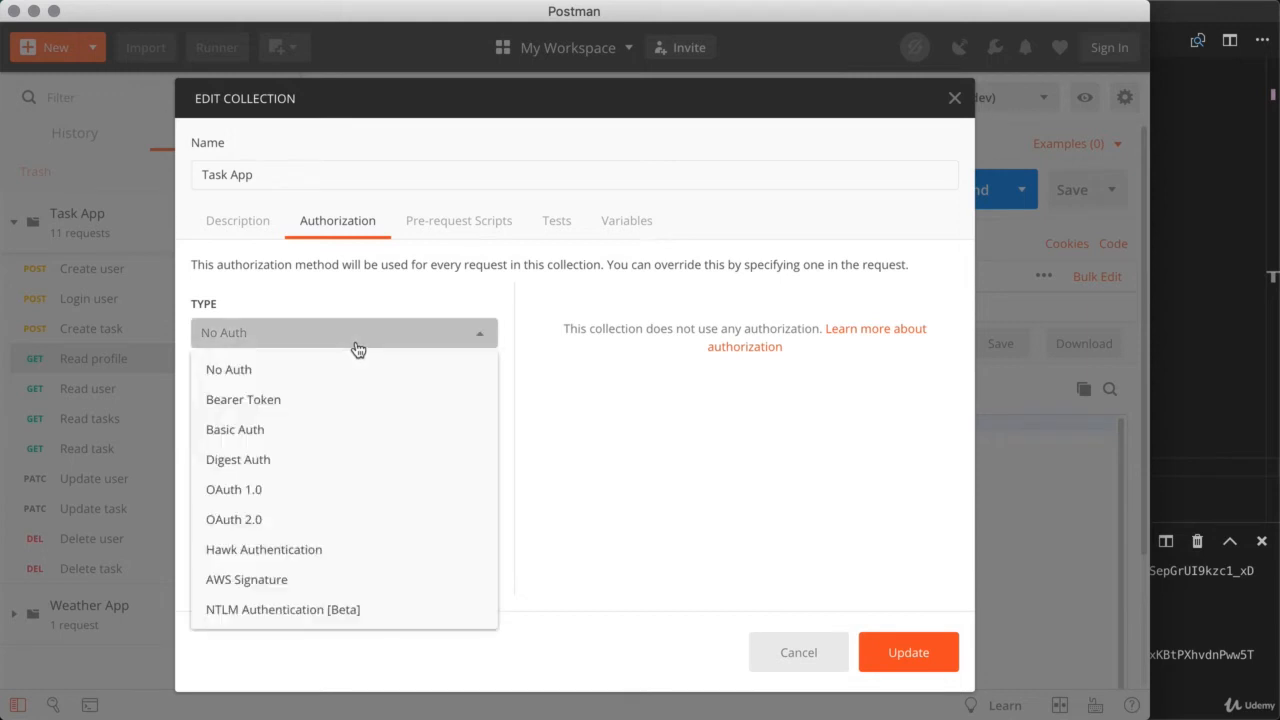
left_click(306, 398)
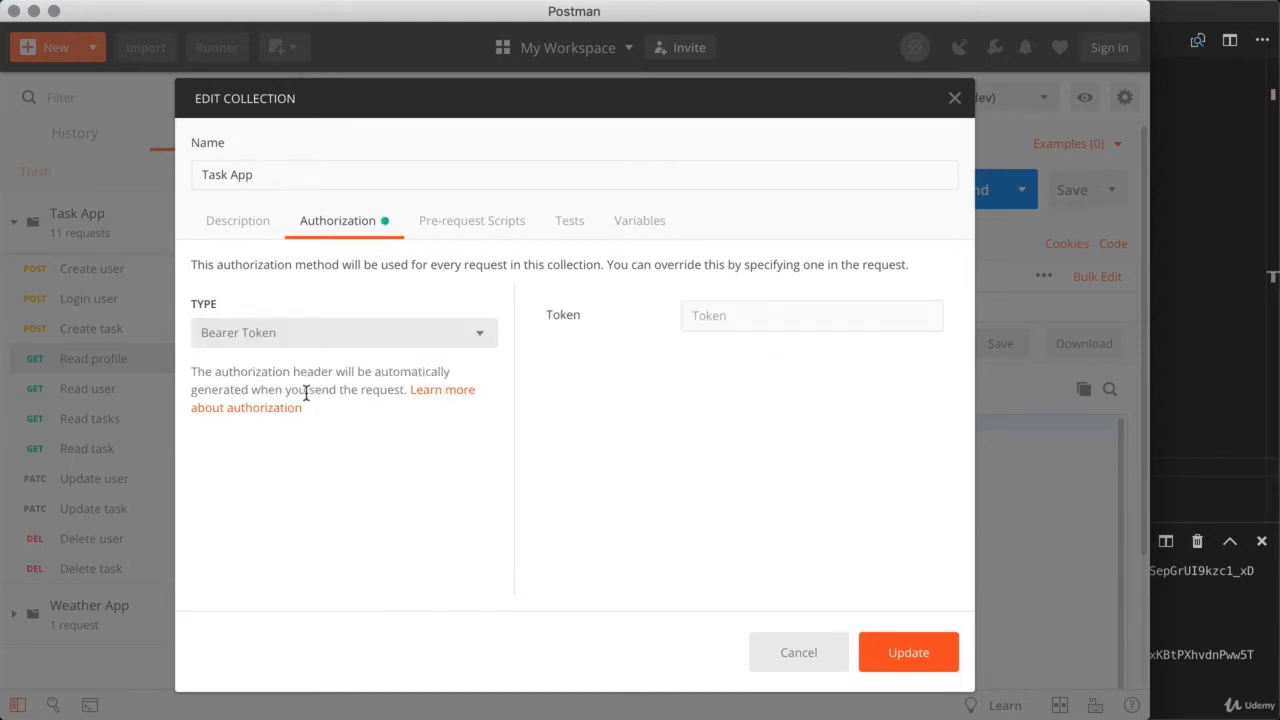
left_click(836, 315)
key("super+v")
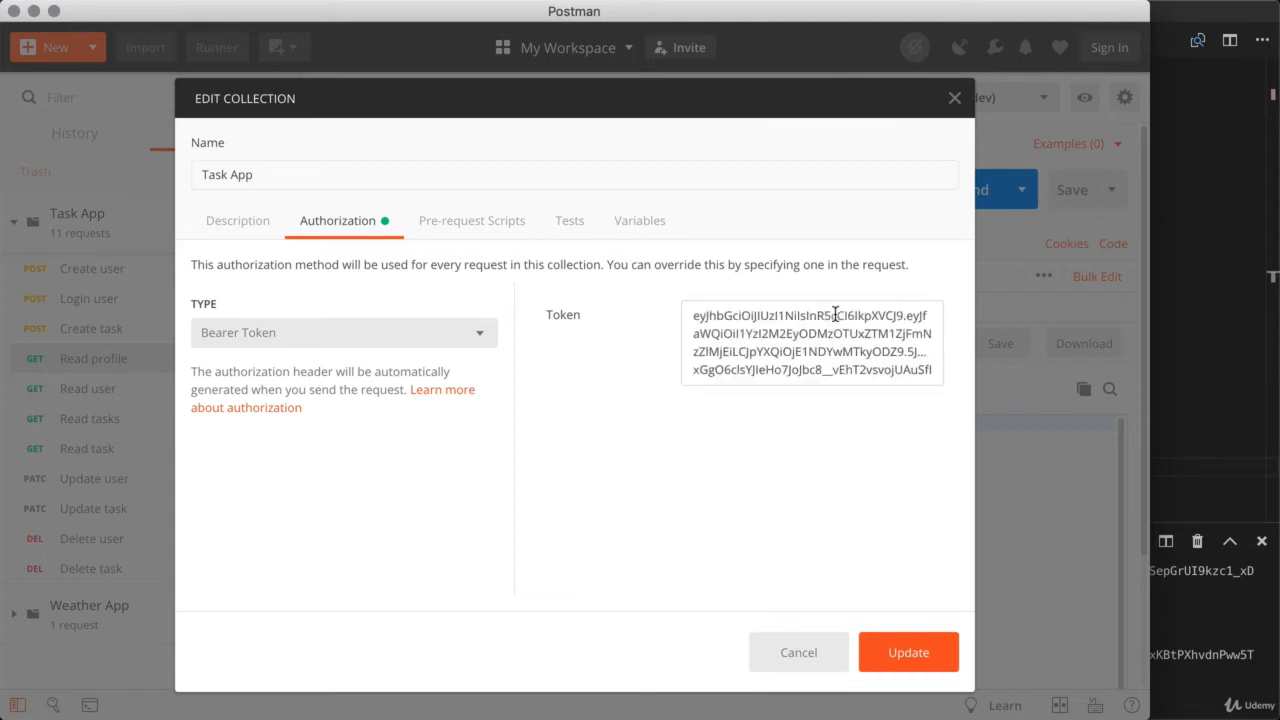
left_click(926, 657)
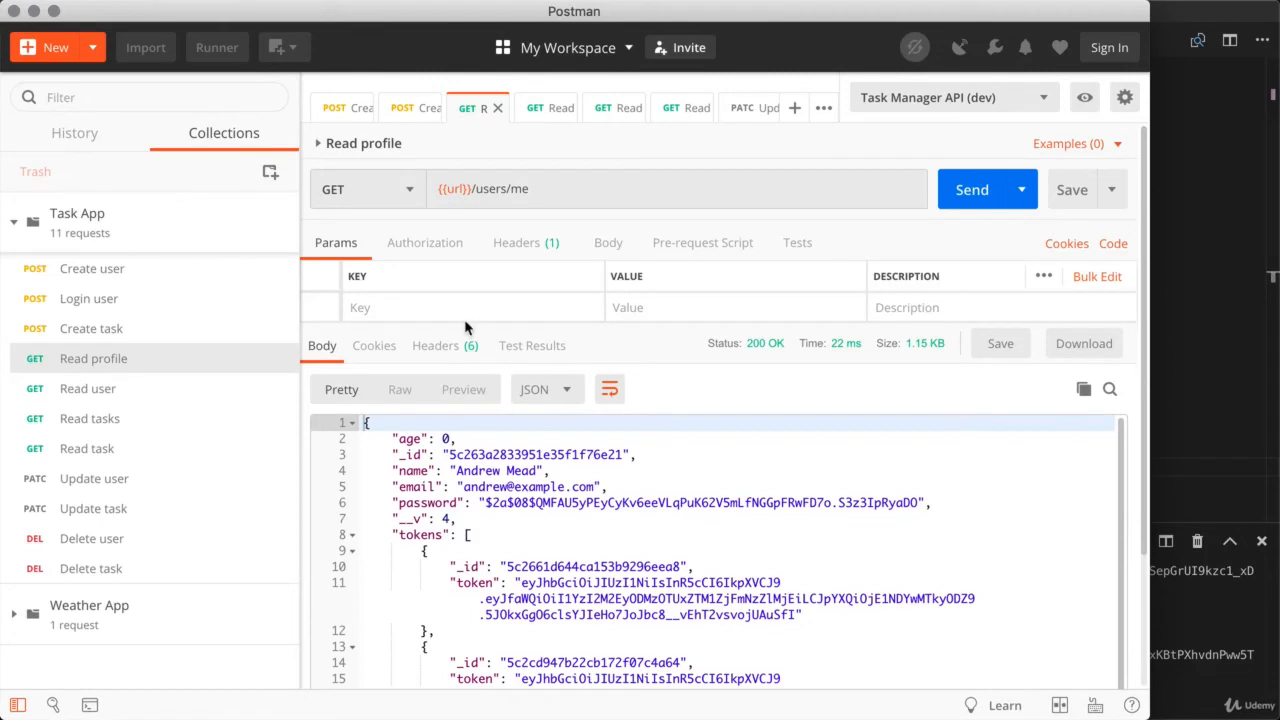
Send the Read profile request with the inherited authorization and check its authorization type and generated Authorization header.
left_click(420, 250)
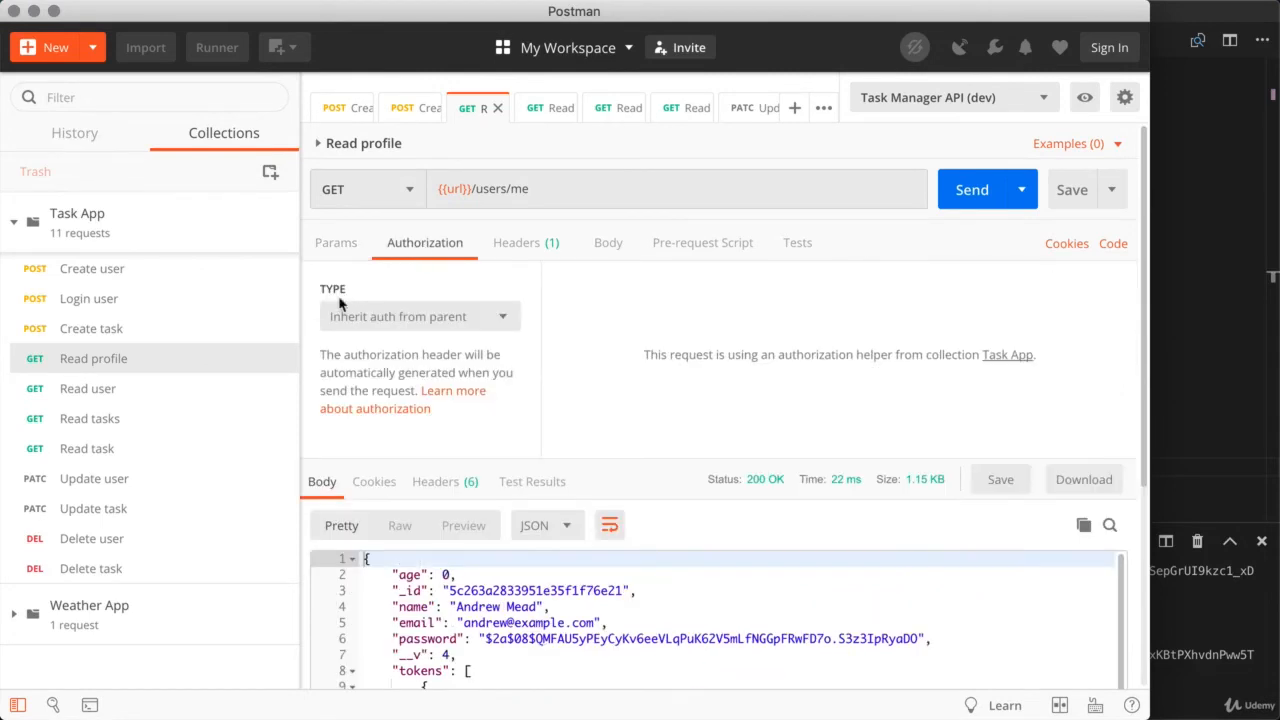
left_click(334, 248)
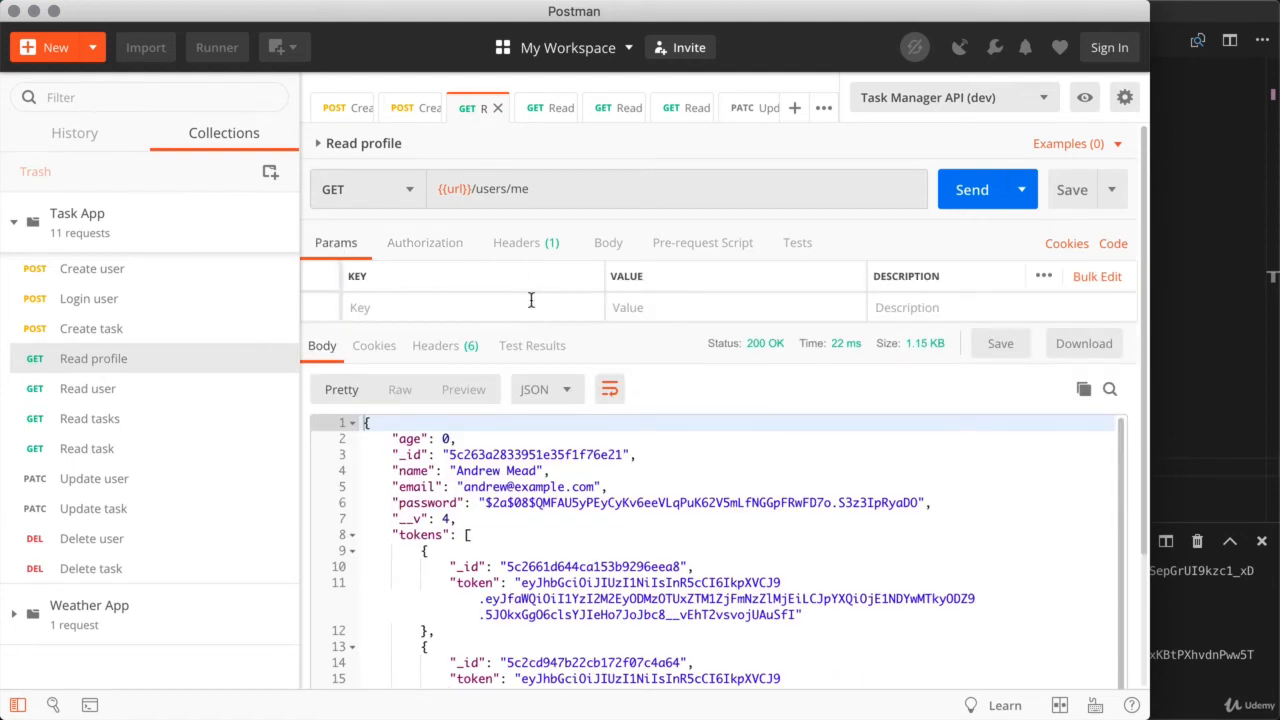
left_click(963, 186)
left_click(428, 246)
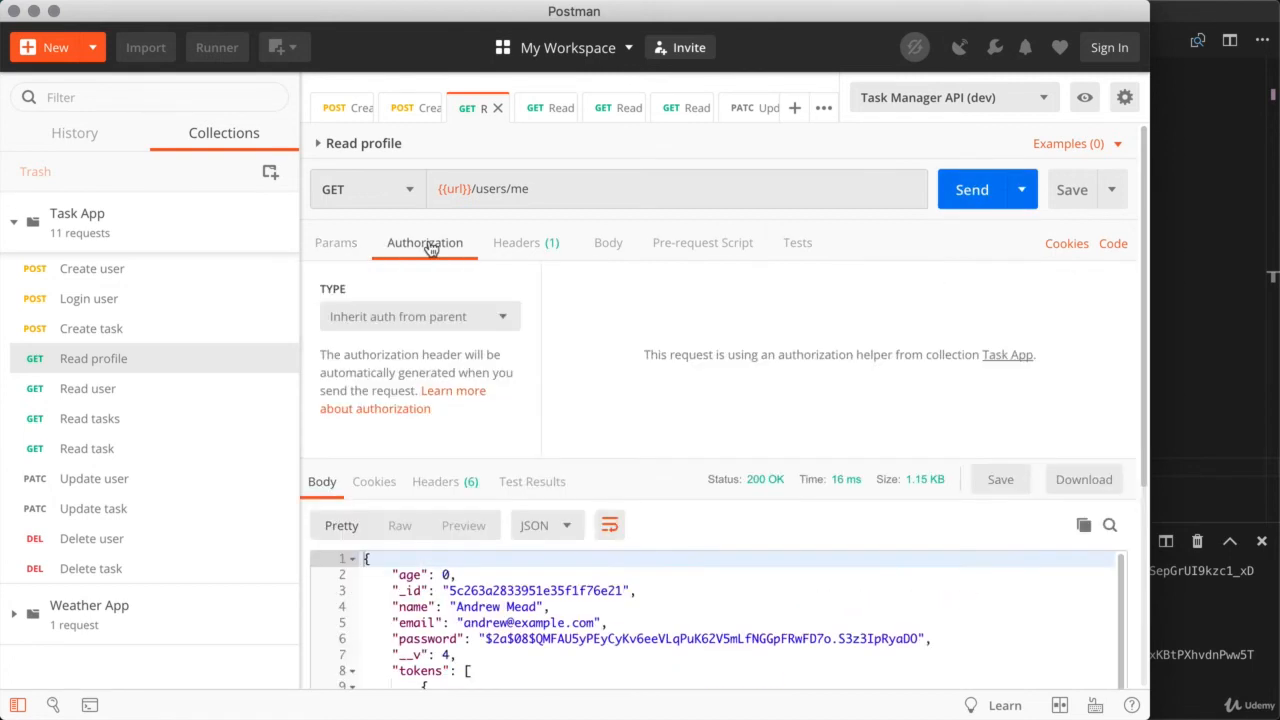
left_click(496, 247)
left_click(440, 245)
left_click(345, 246)
left_click(497, 247)
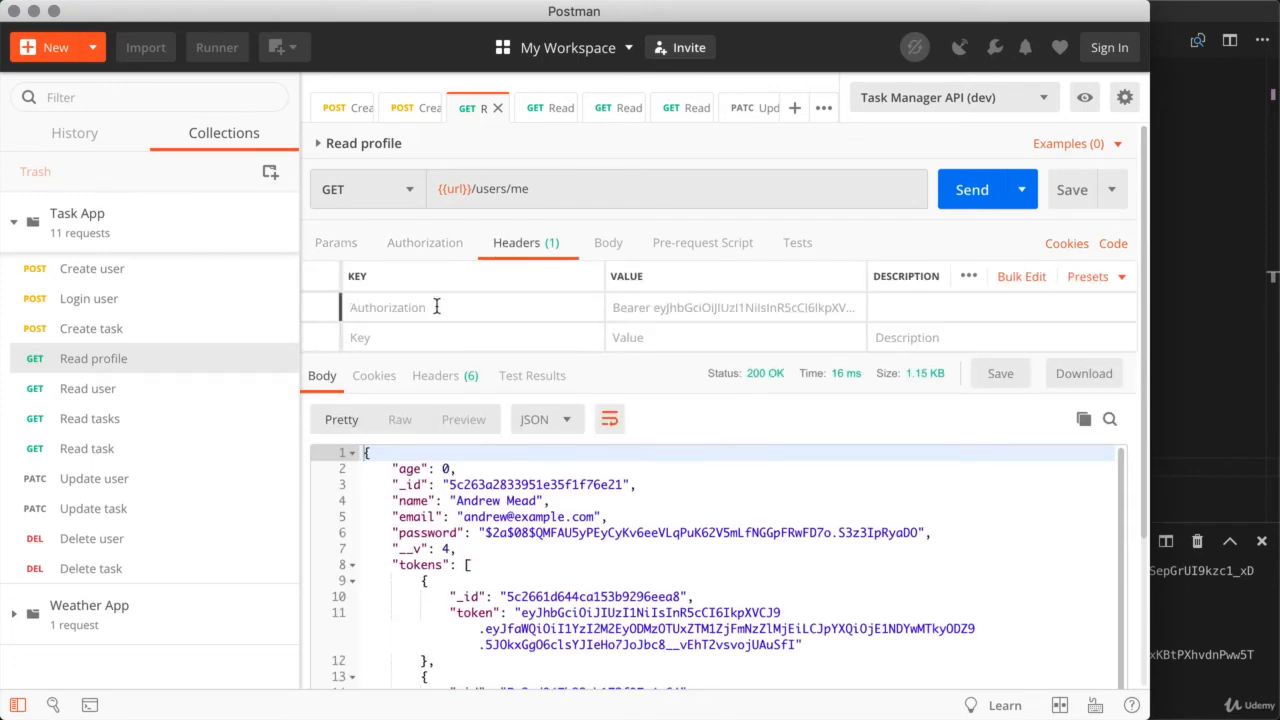
mouse_move(418, 299)
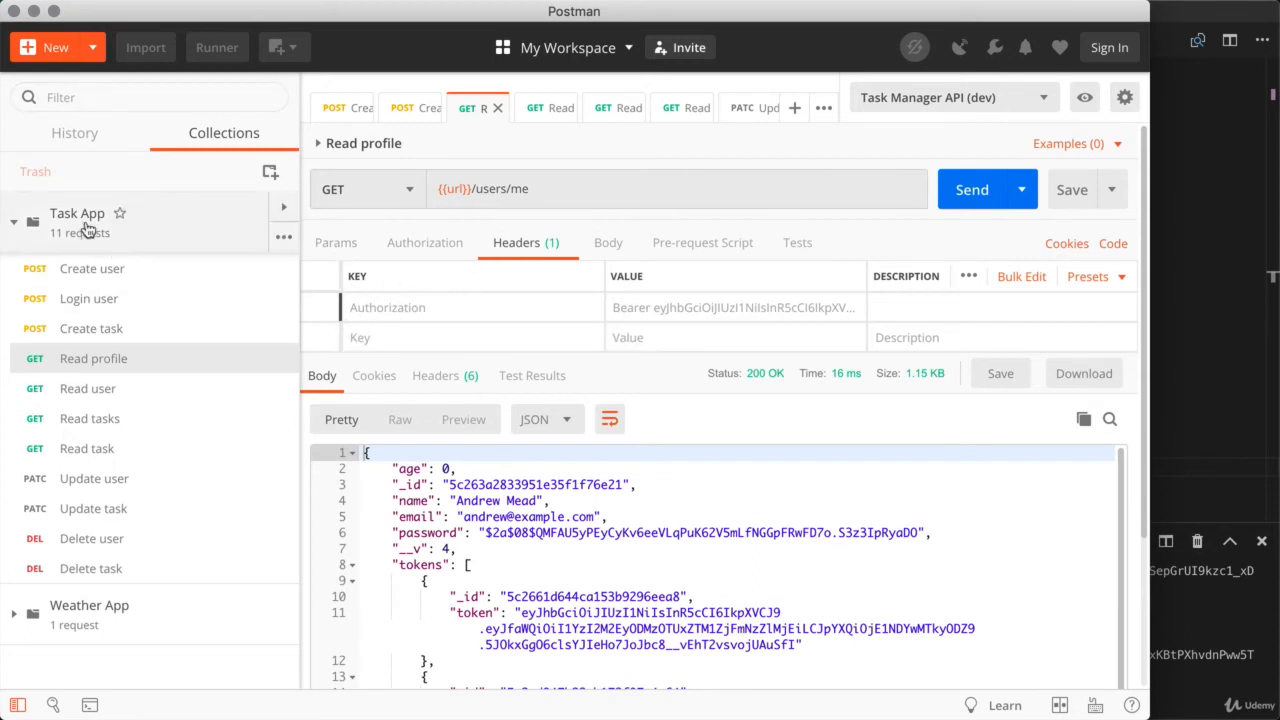
left_click(334, 249)
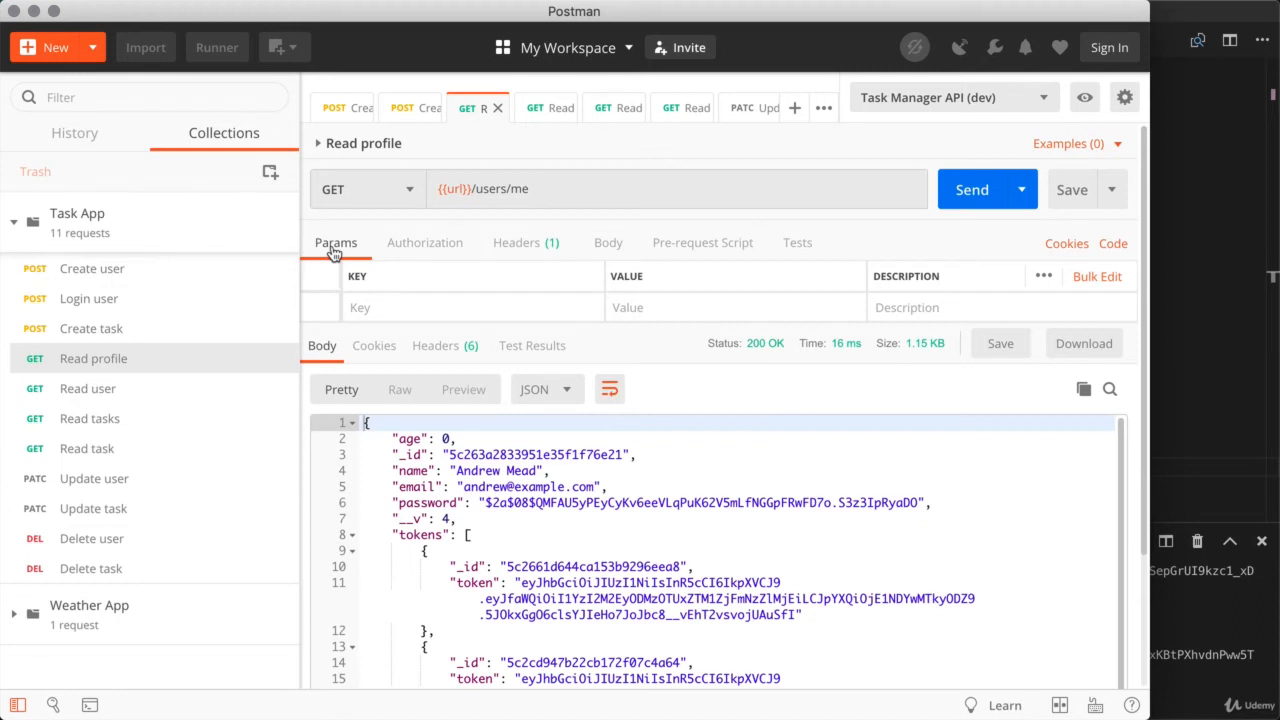
Set the Create user request's authorization type to No Auth and save the request.
left_click(168, 277)
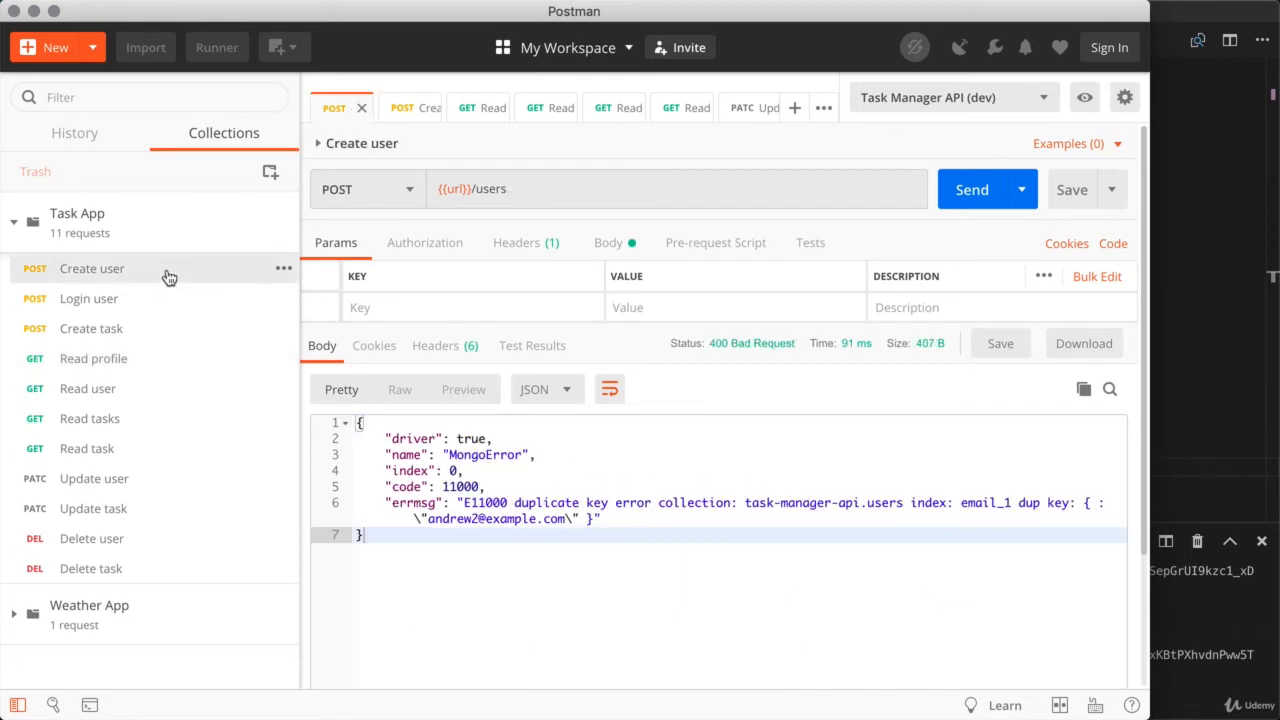
left_click(405, 253)
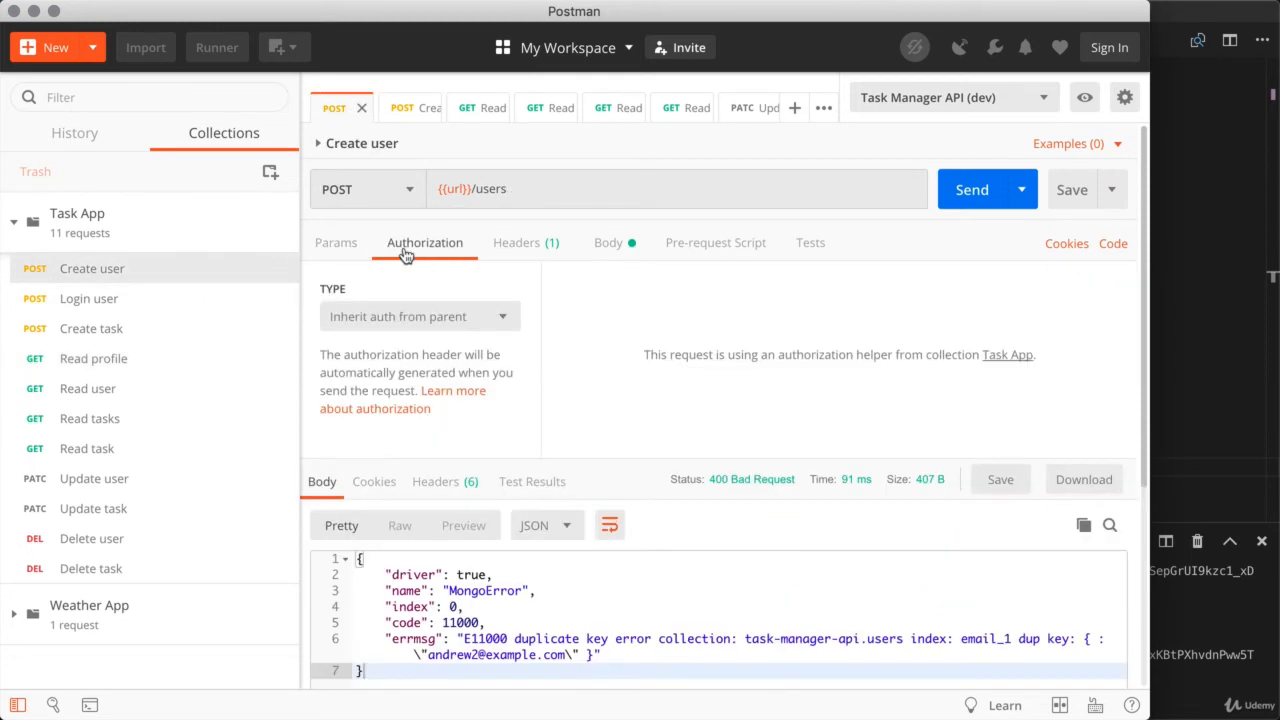
left_click(410, 318)
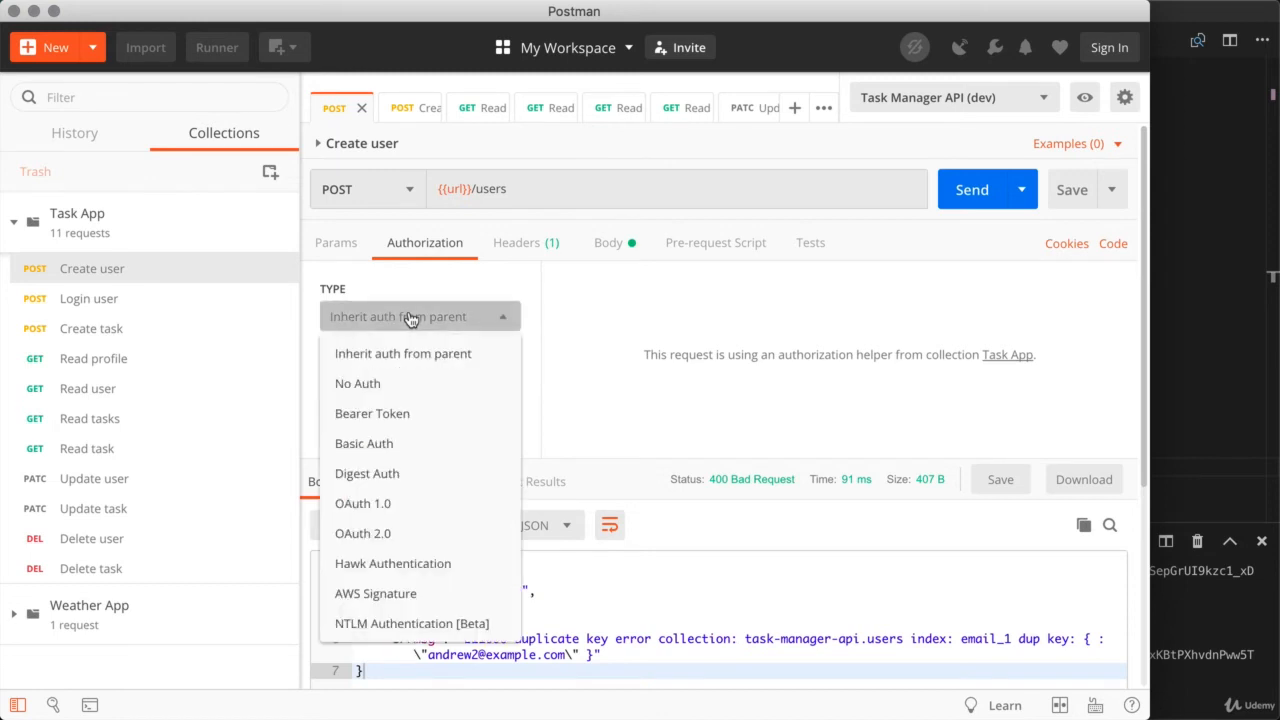
left_click(382, 380)
left_click(1062, 193)
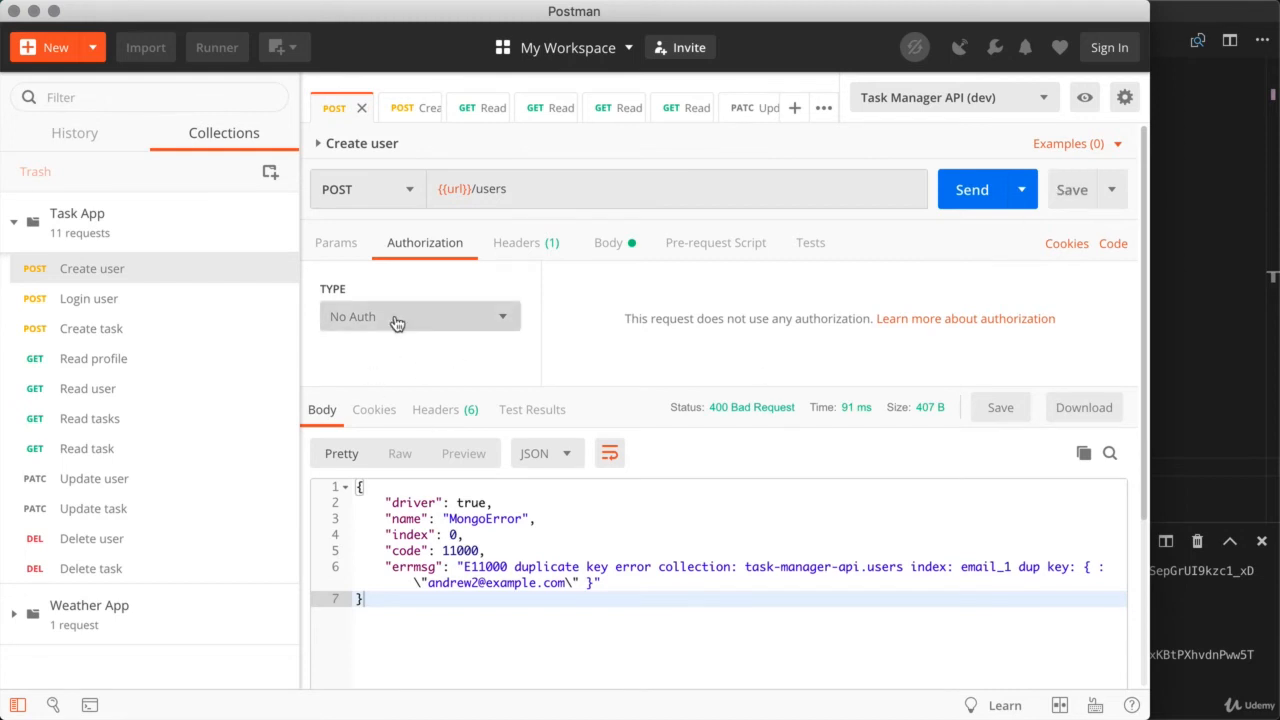
Set the Login user request's authorization type to No Auth and save the request.
left_click(125, 297)
left_click(398, 246)
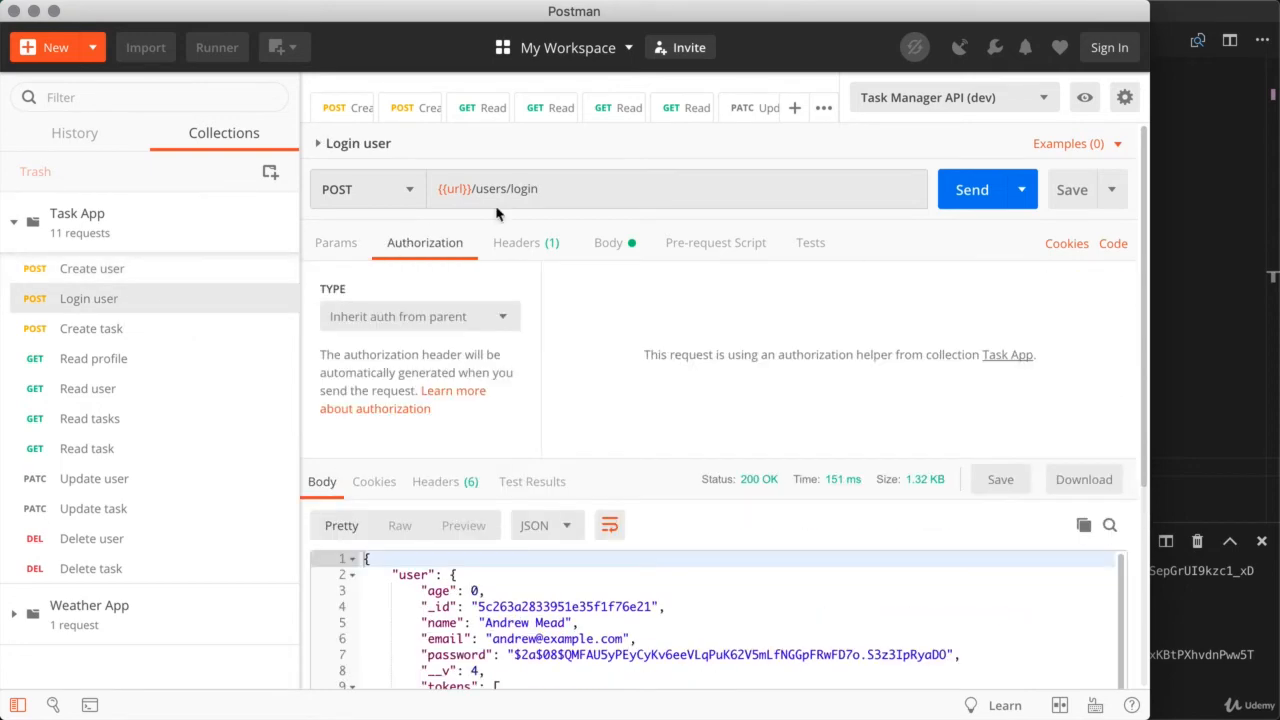
left_click(494, 322)
left_click(449, 376)
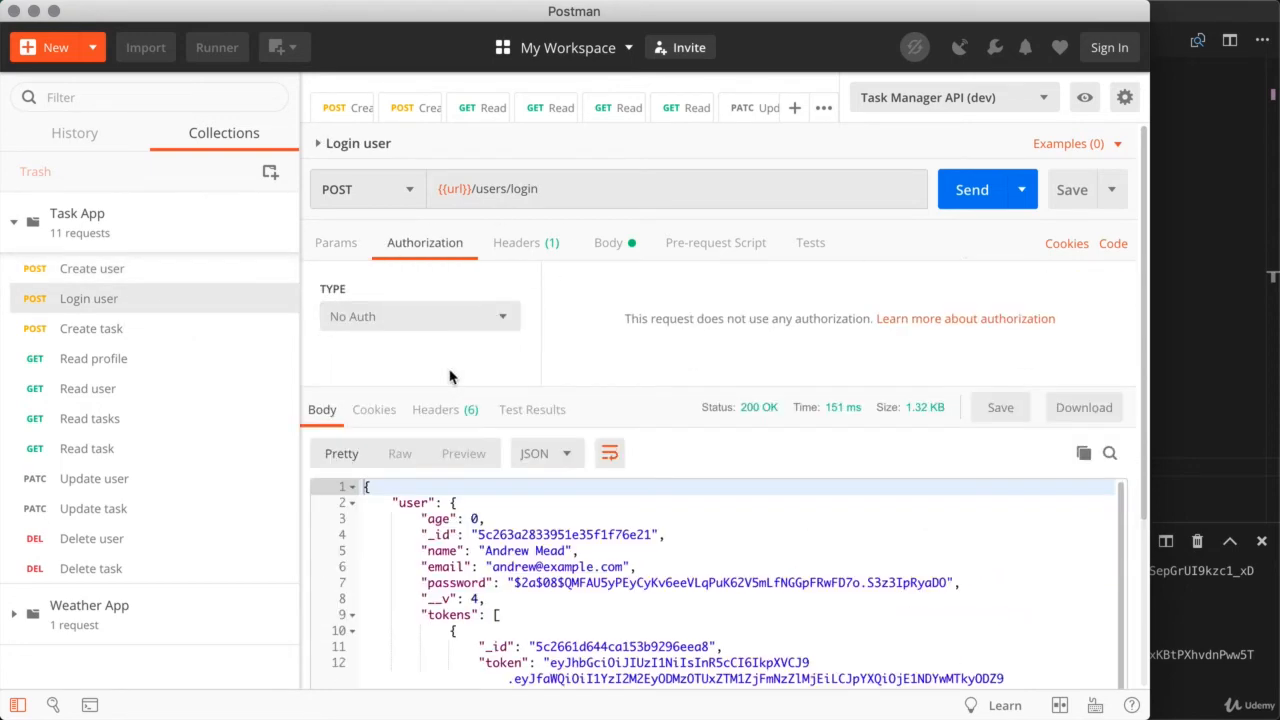
left_click(1073, 192)
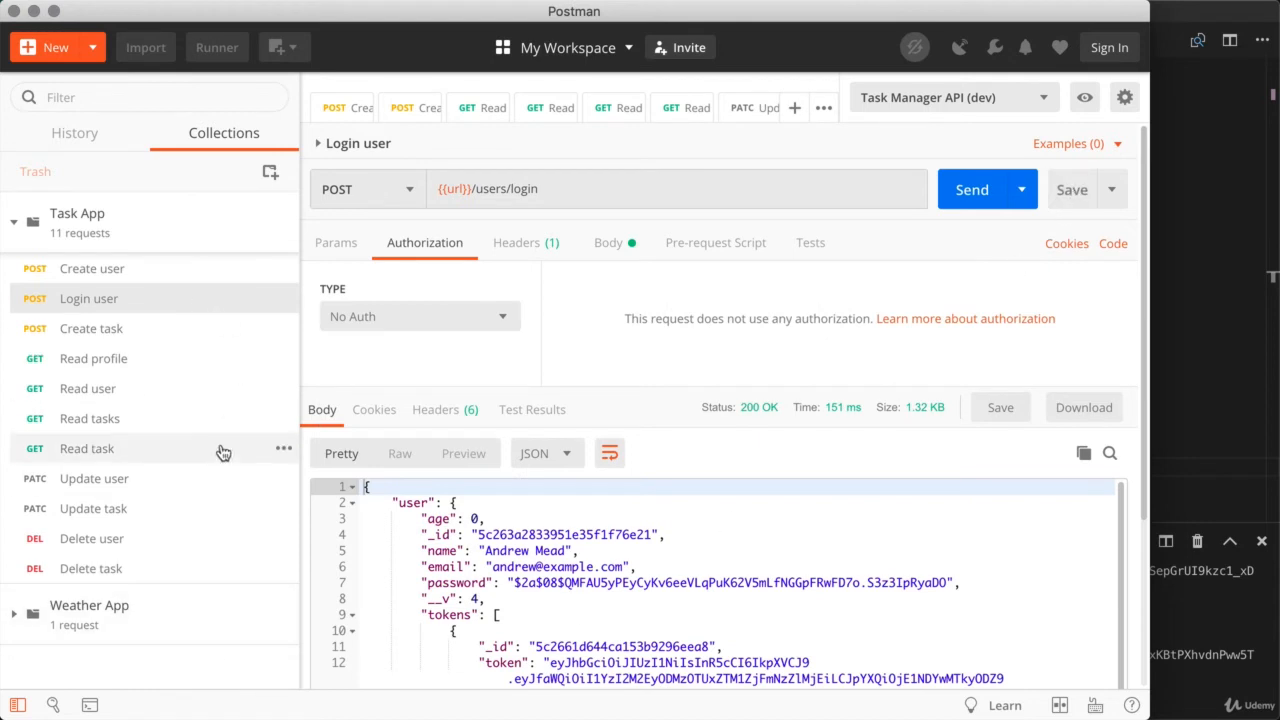
Check the Update user request's authorization type, then review the Read profile and Create user requests.
left_click(180, 490)
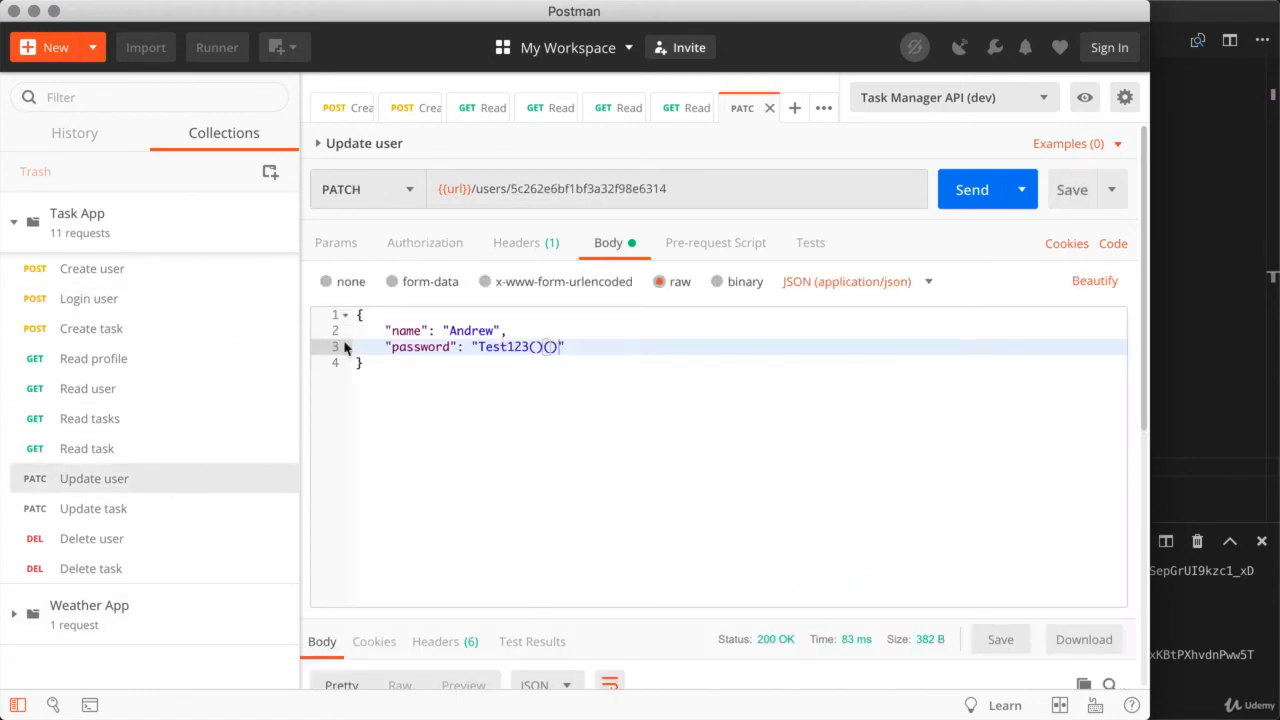
left_click(416, 259)
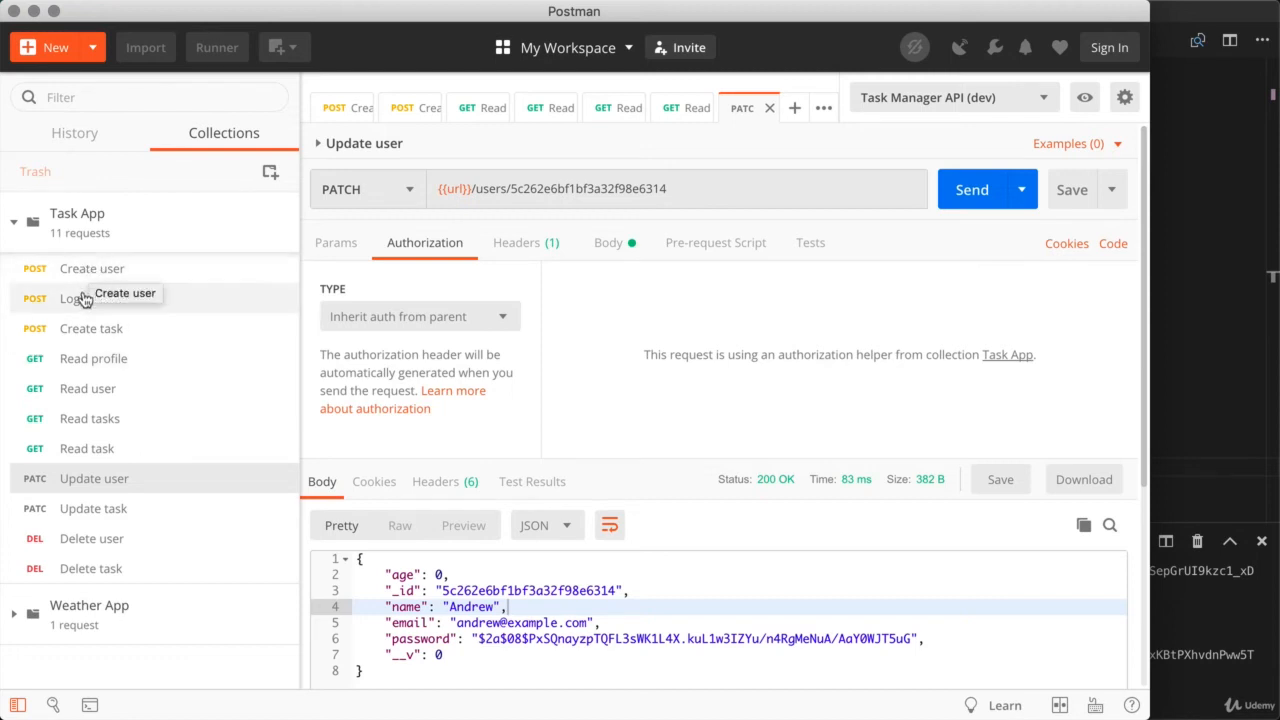
left_click(105, 363)
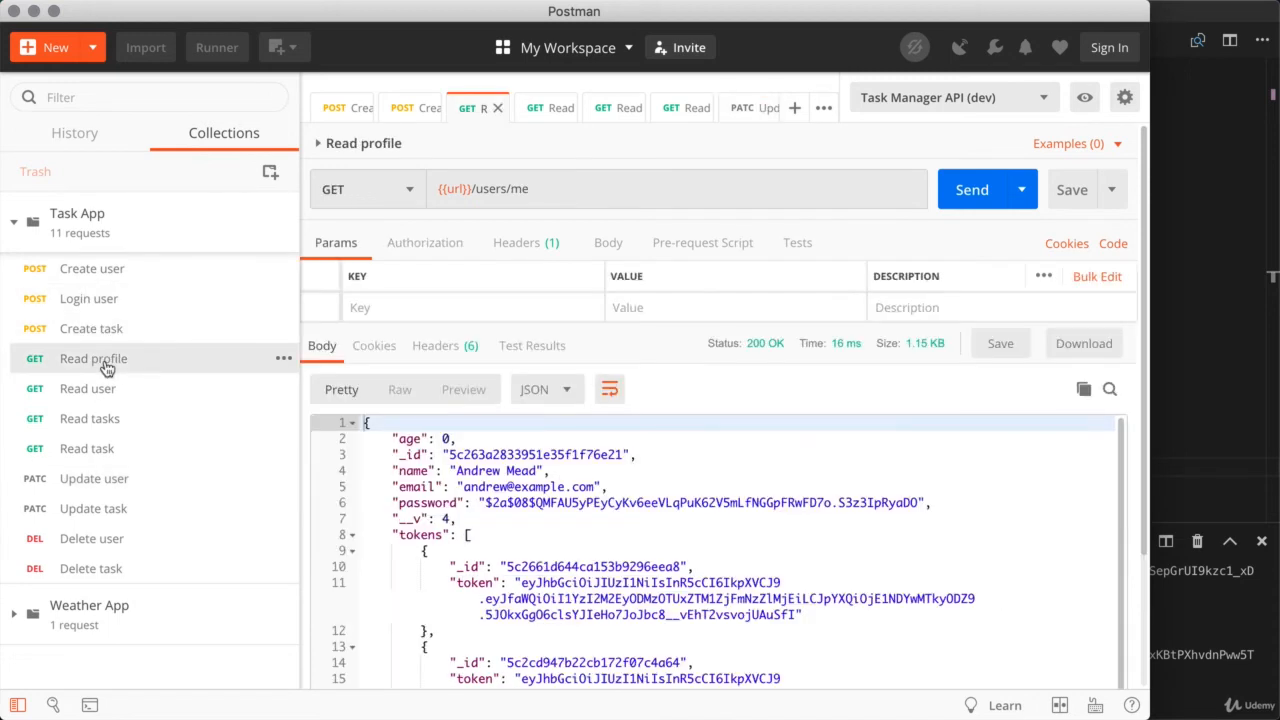
left_click(391, 646)
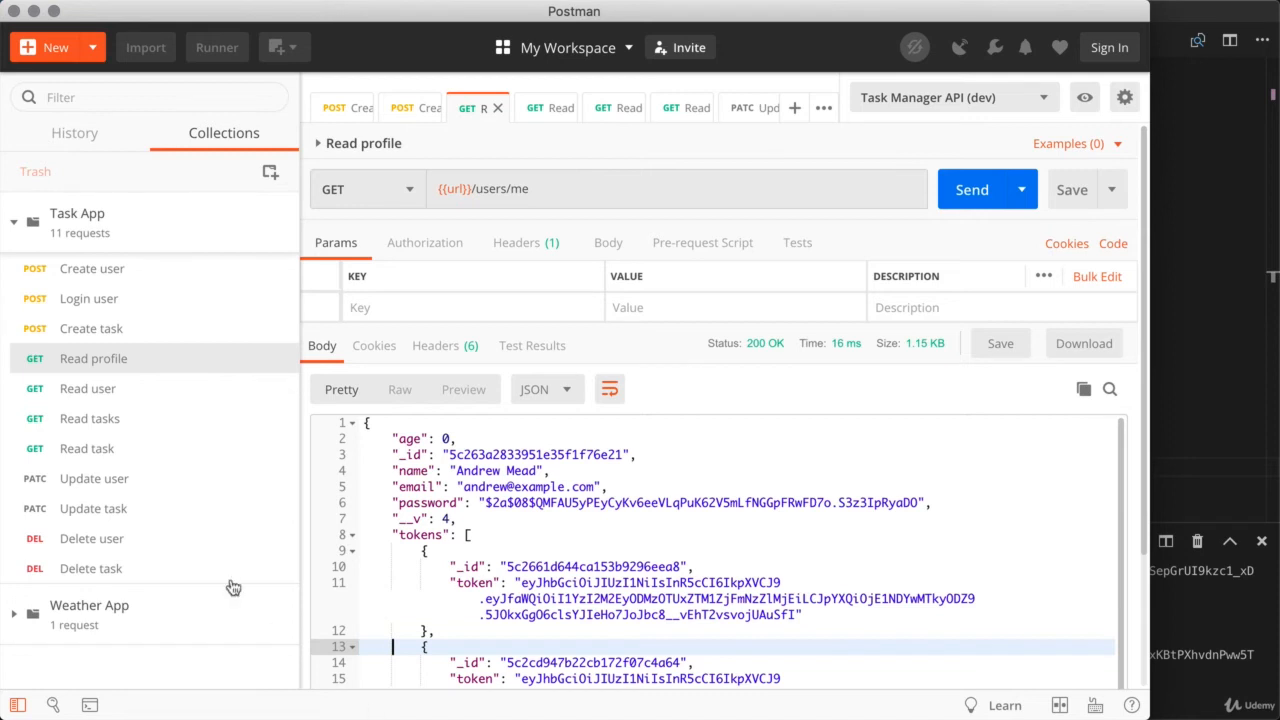
left_click(112, 282)
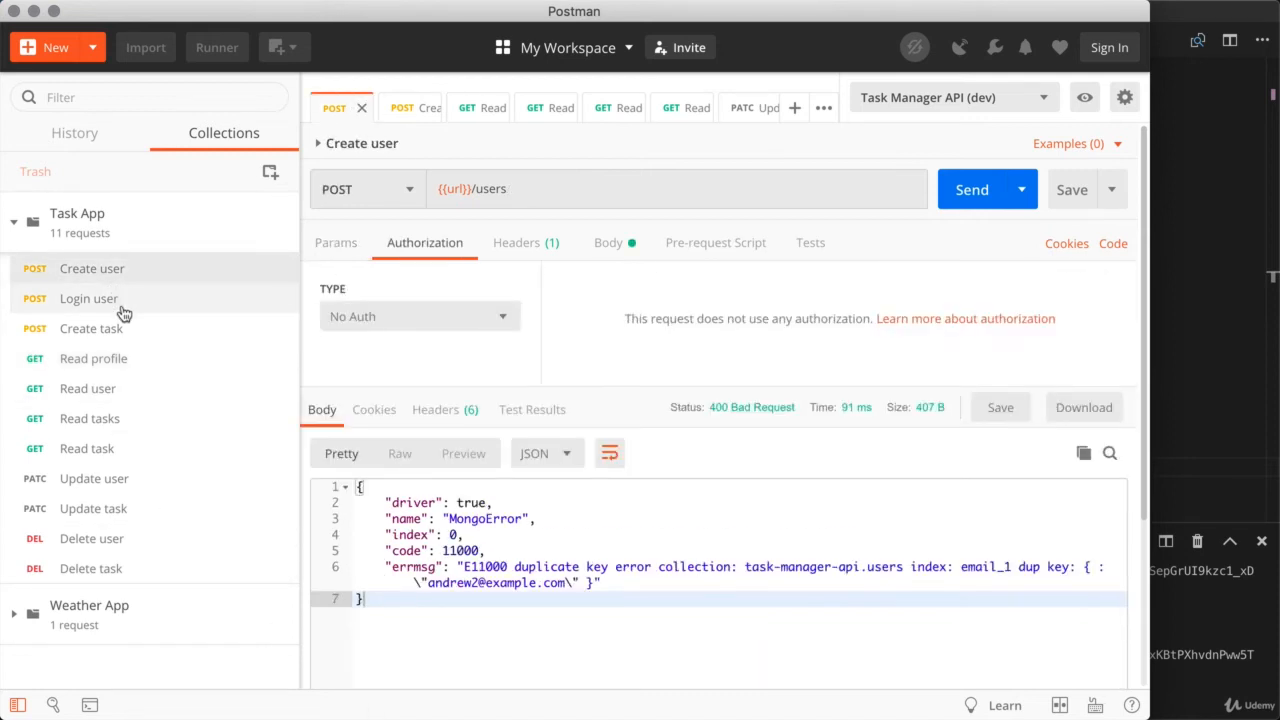
Examine the Login user request's pre-request script and test script editors.
left_click(123, 311)
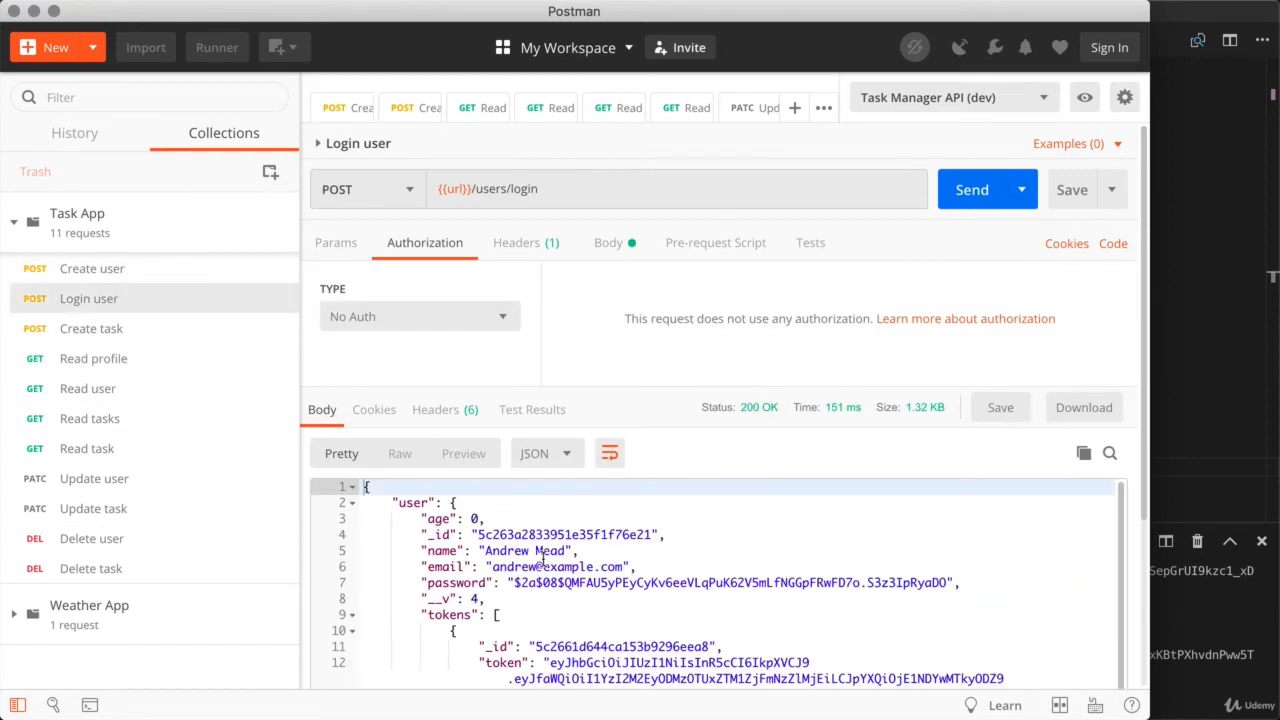
mouse_move(139, 225)
left_click(745, 248)
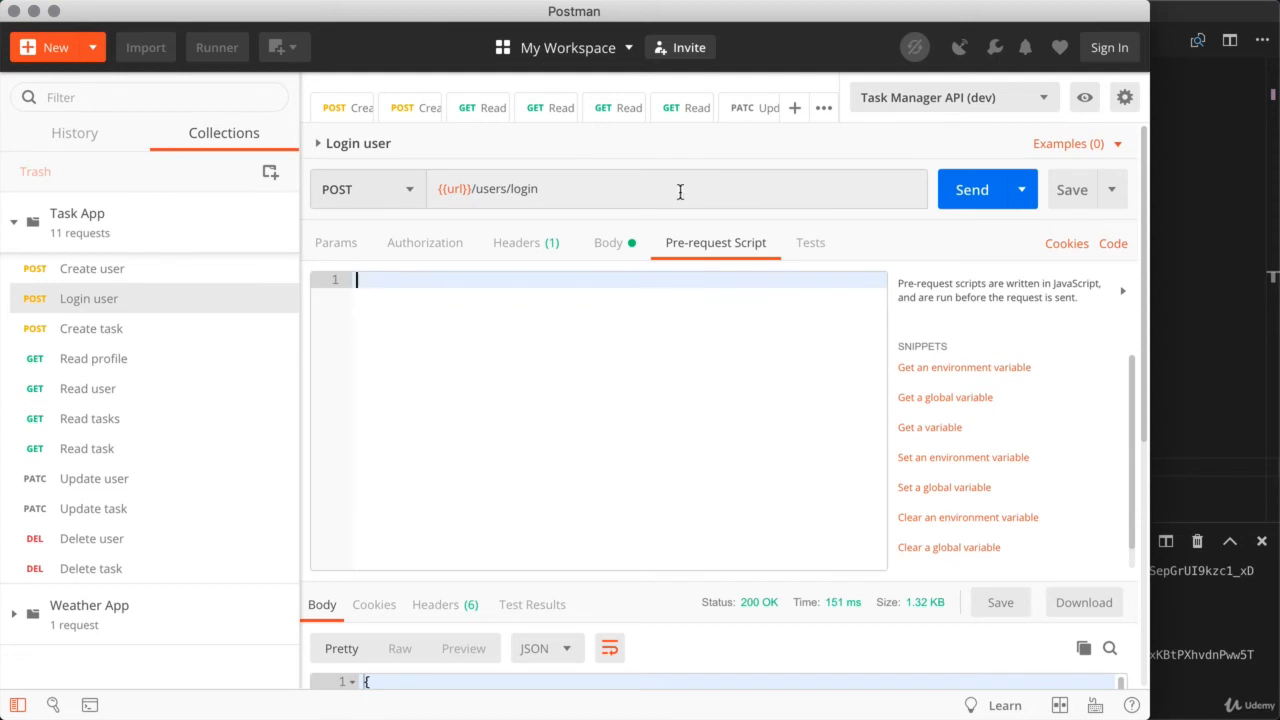
left_click(815, 246)
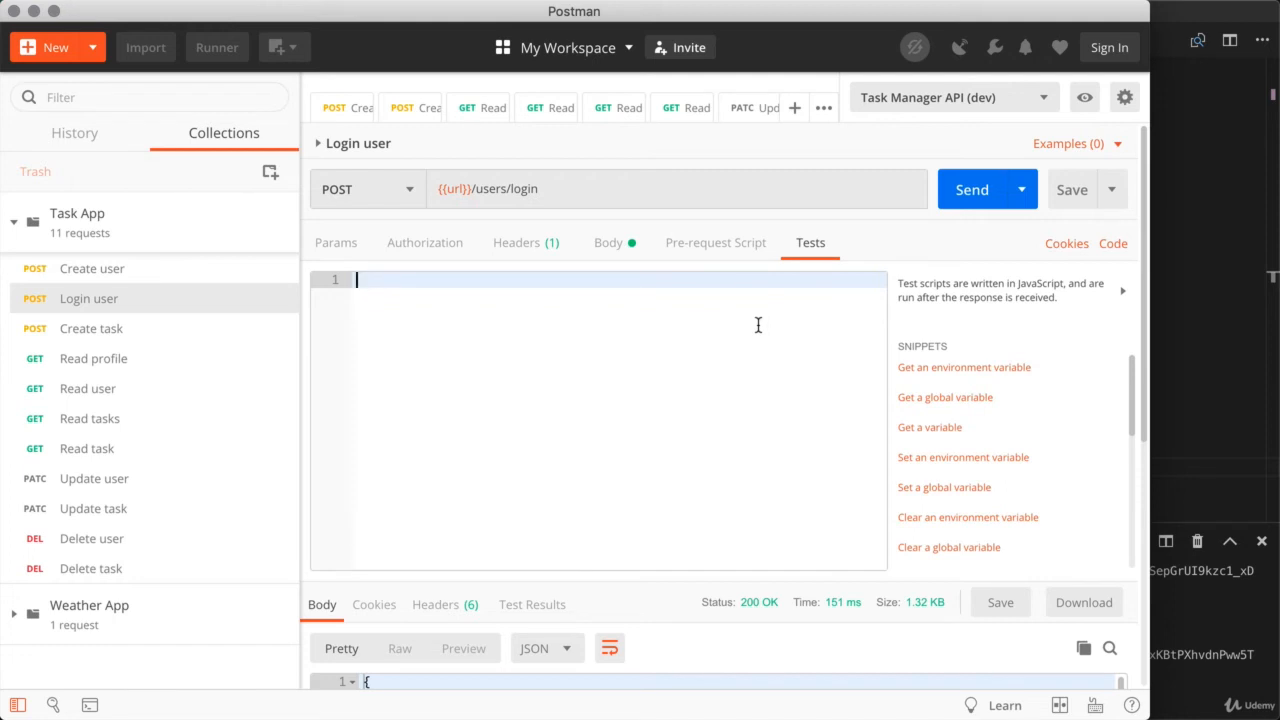
Edit the Task App collection's authorization, replace the bearer token with the variable {{authToken}}, and update the collection.
mouse_move(272, 238)
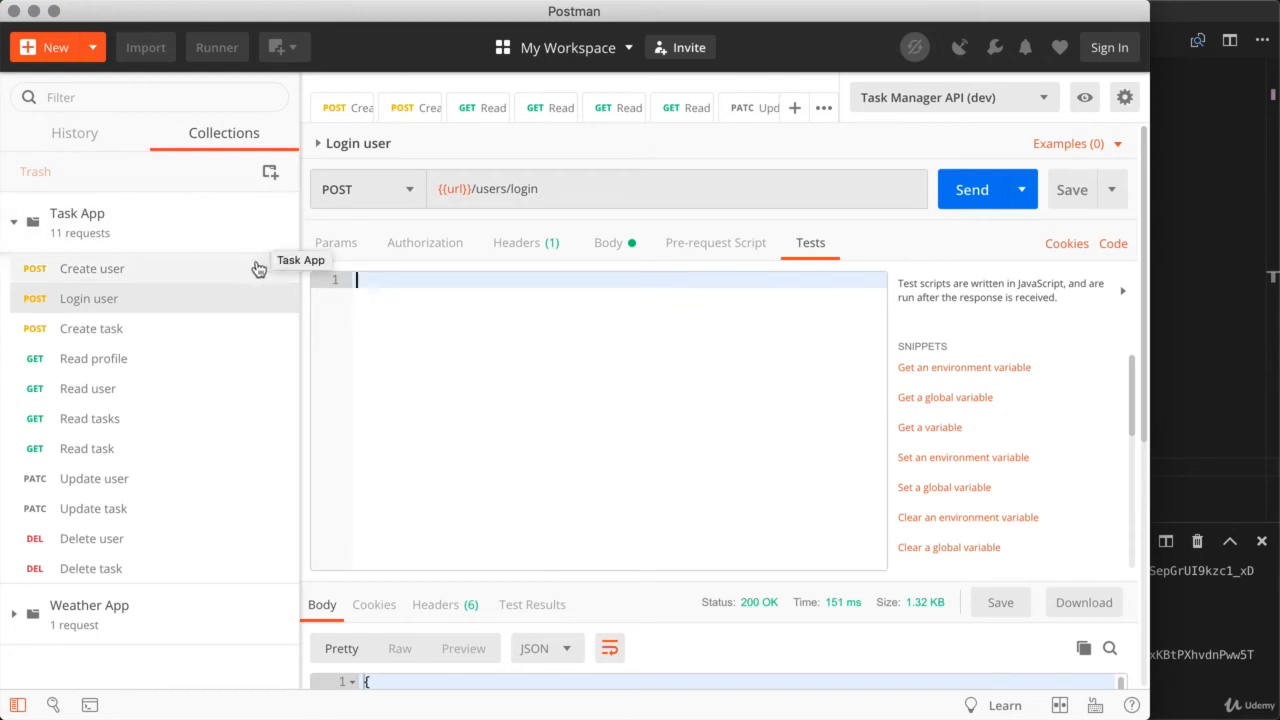
left_click(285, 240)
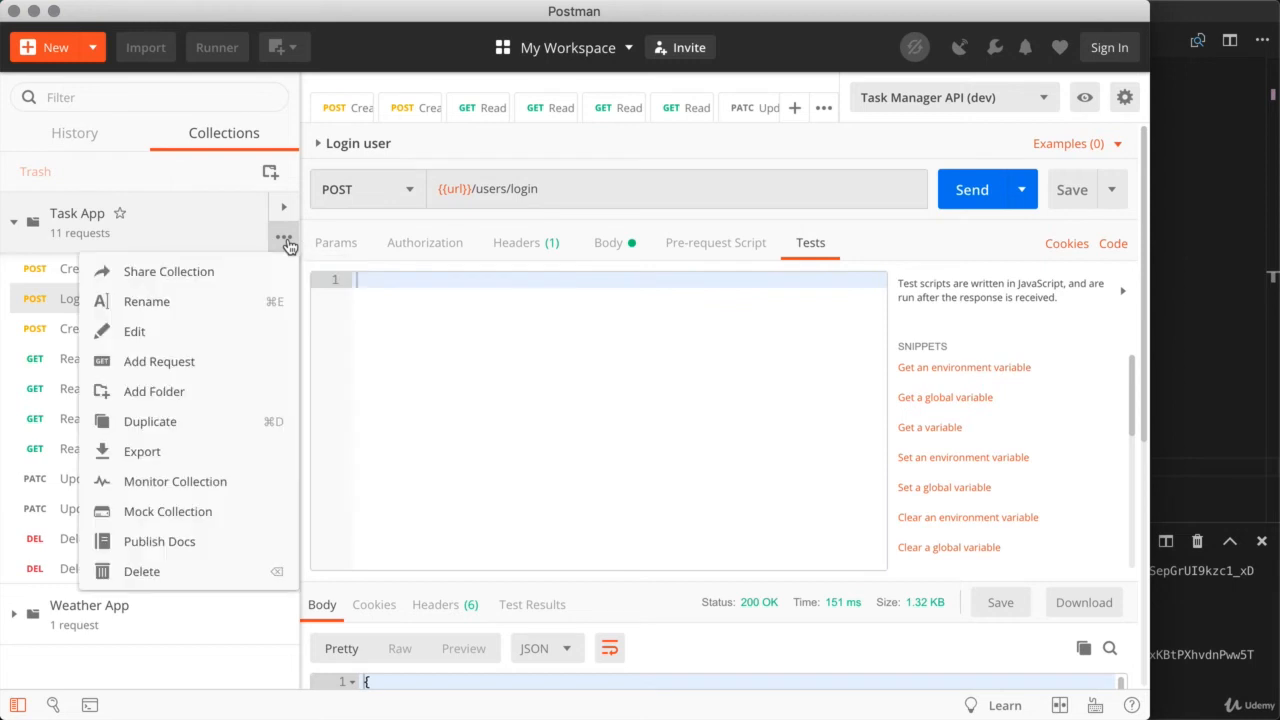
left_click(214, 326)
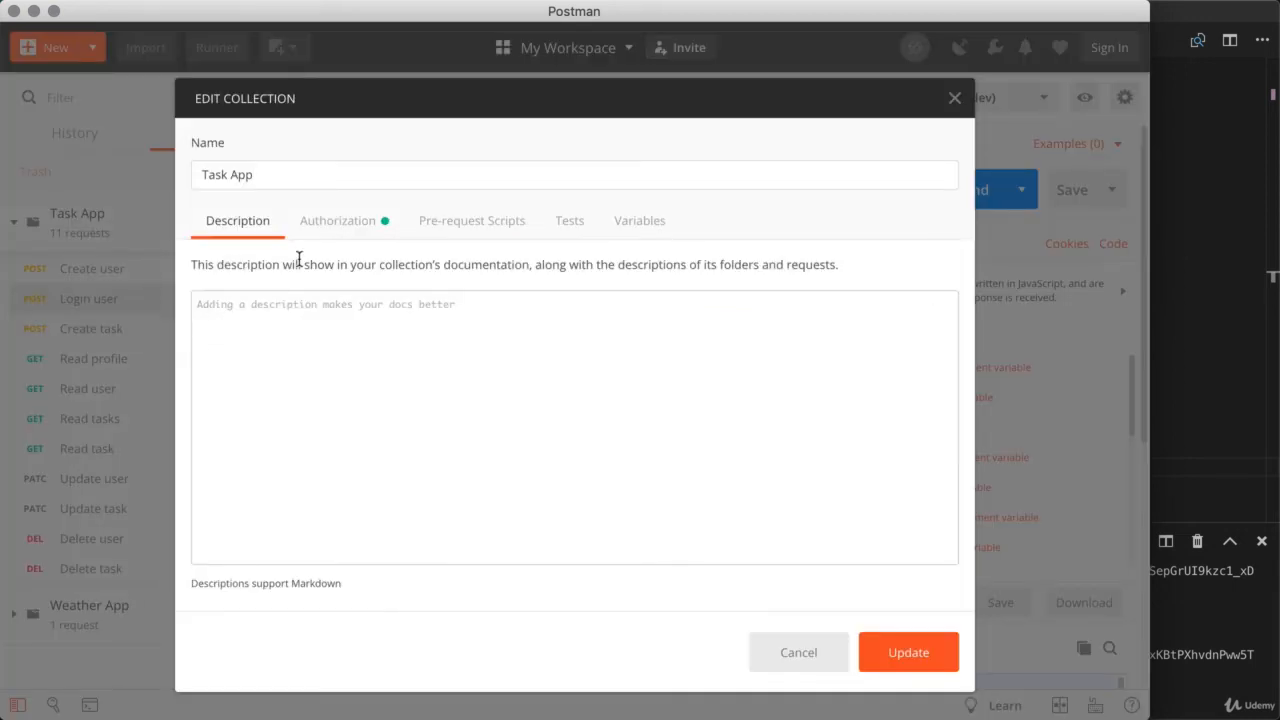
left_click(339, 227)
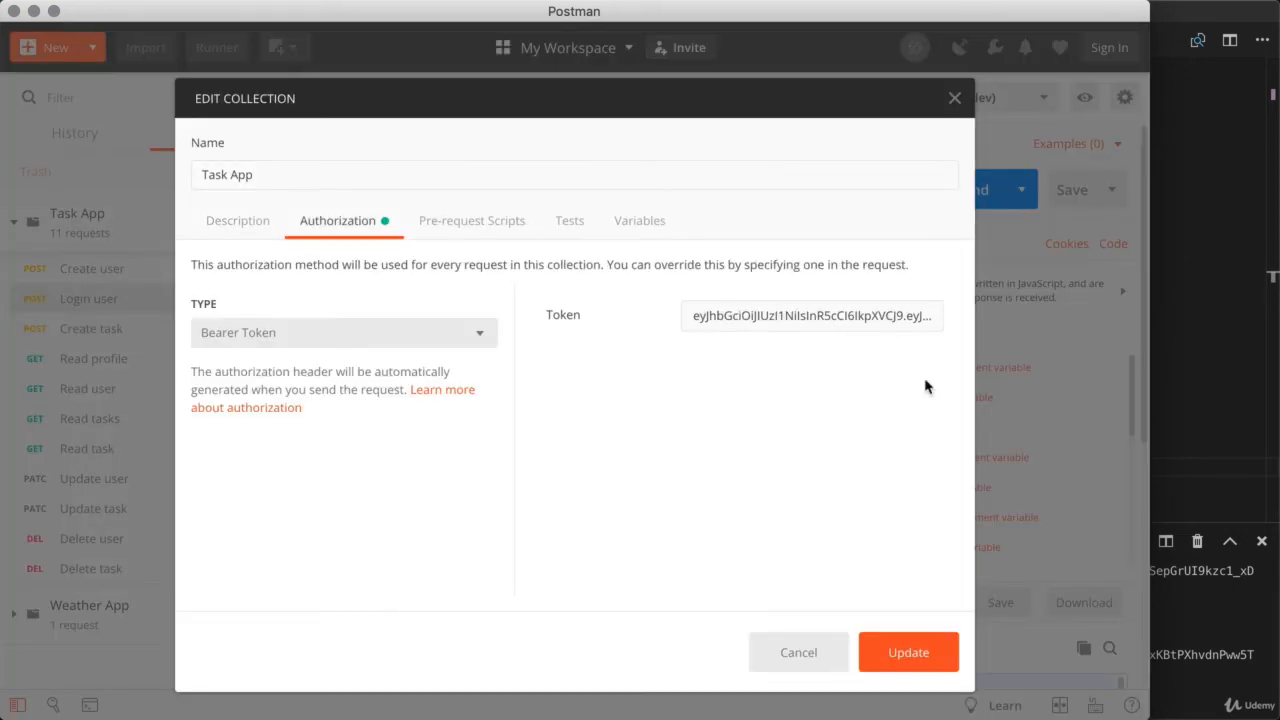
left_click(813, 320)
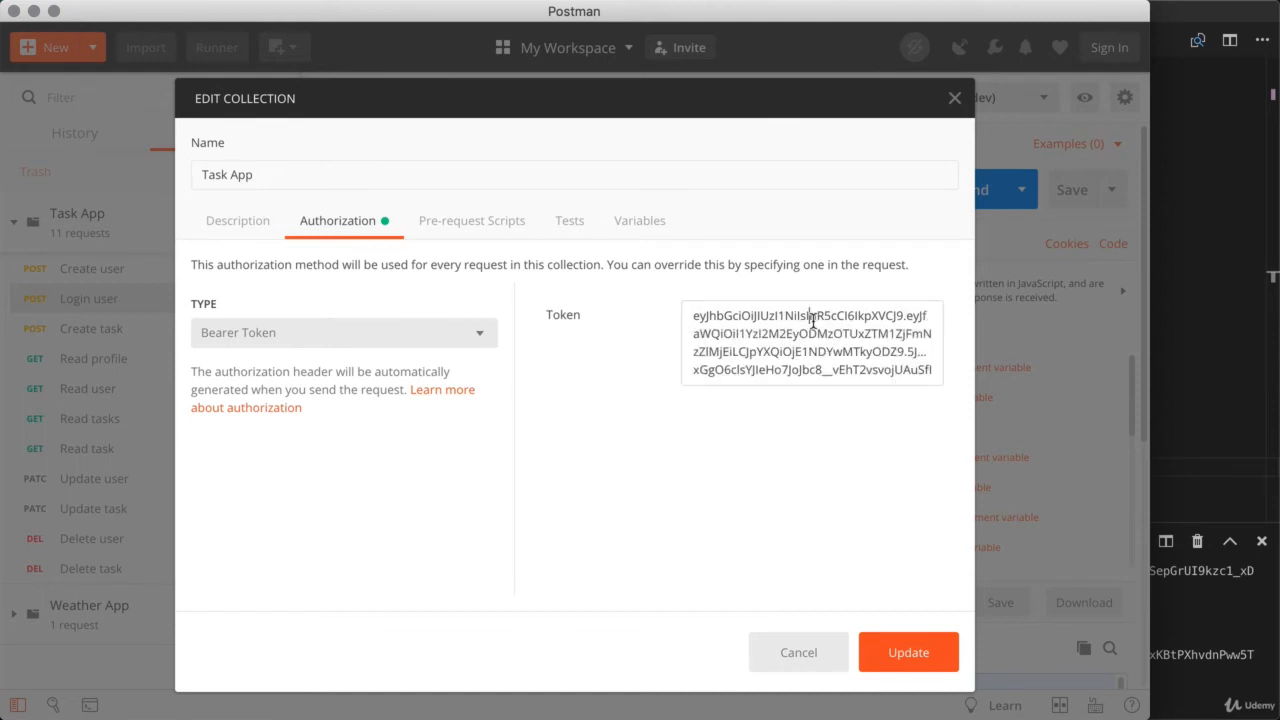
key("super+a")
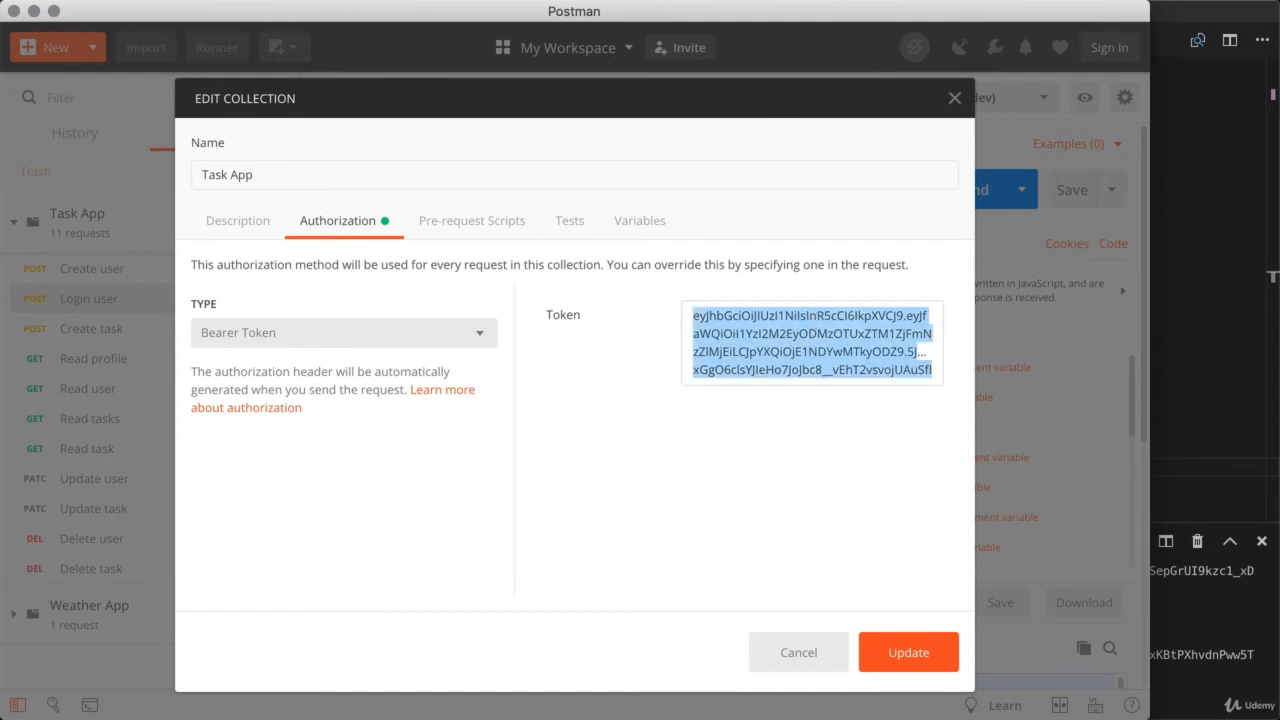
key("BackSpace")
type("{{}}")
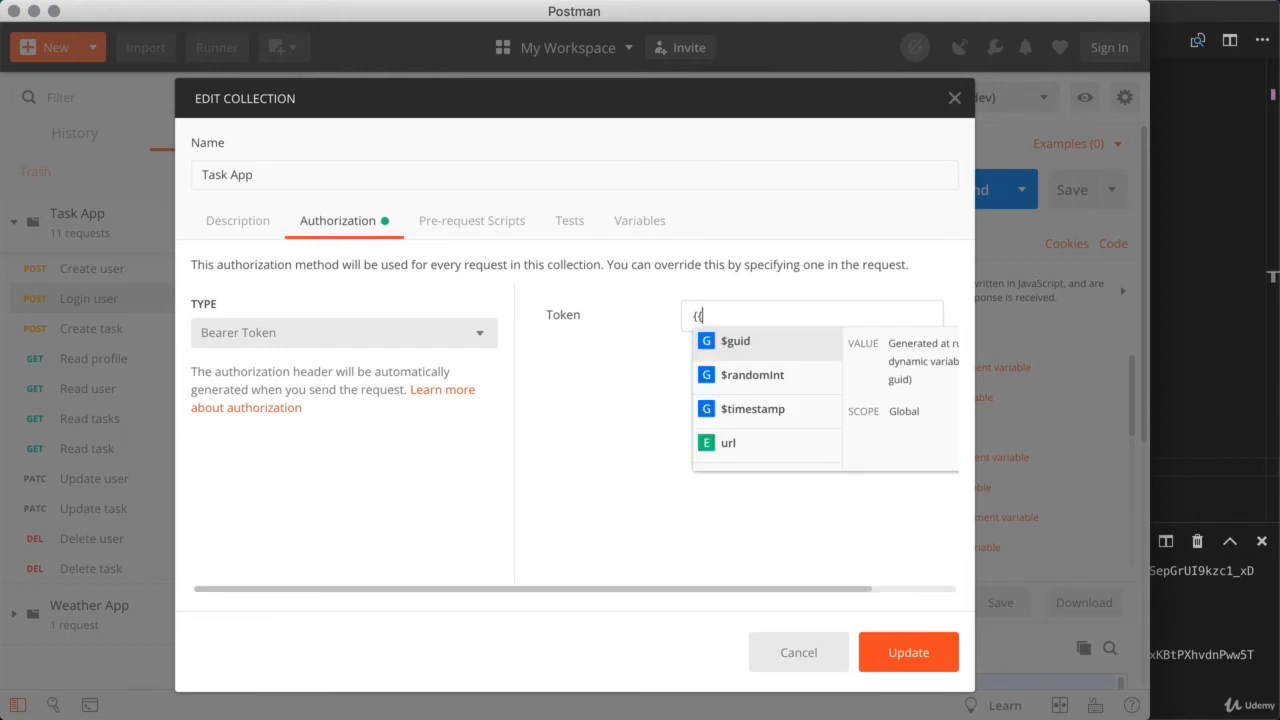
key("Left")
key("Left")
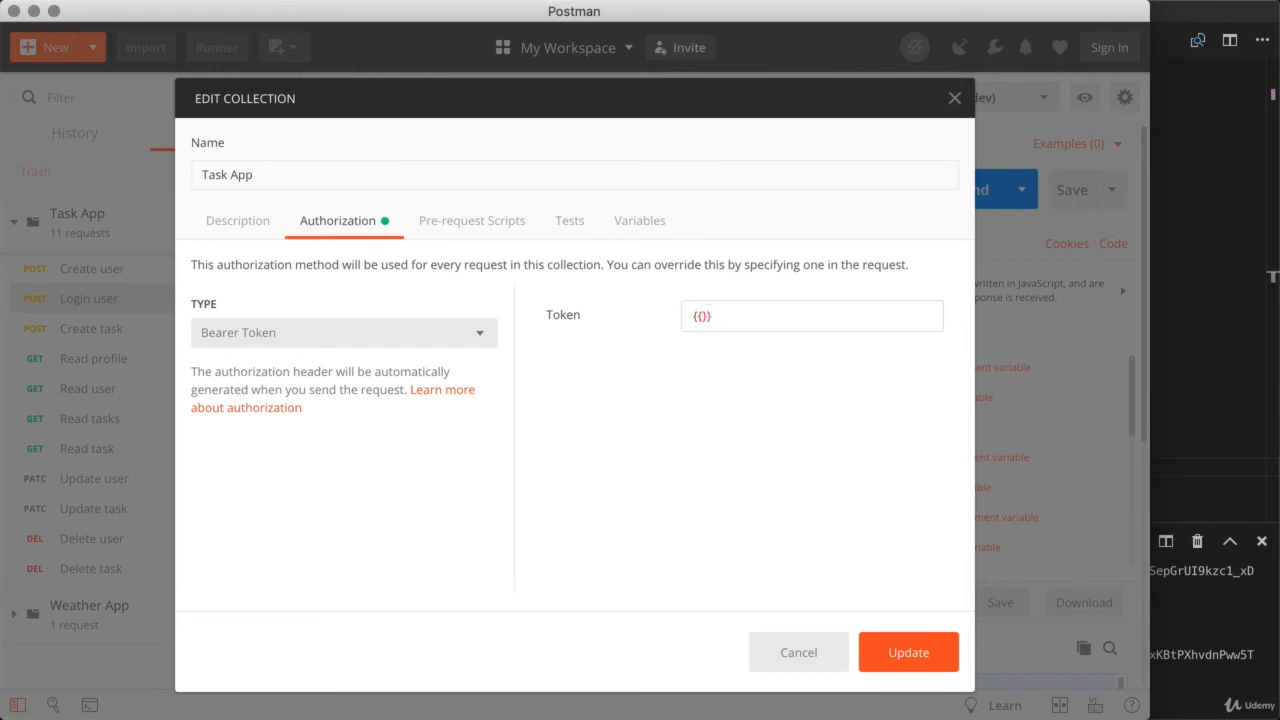
type("authToken")
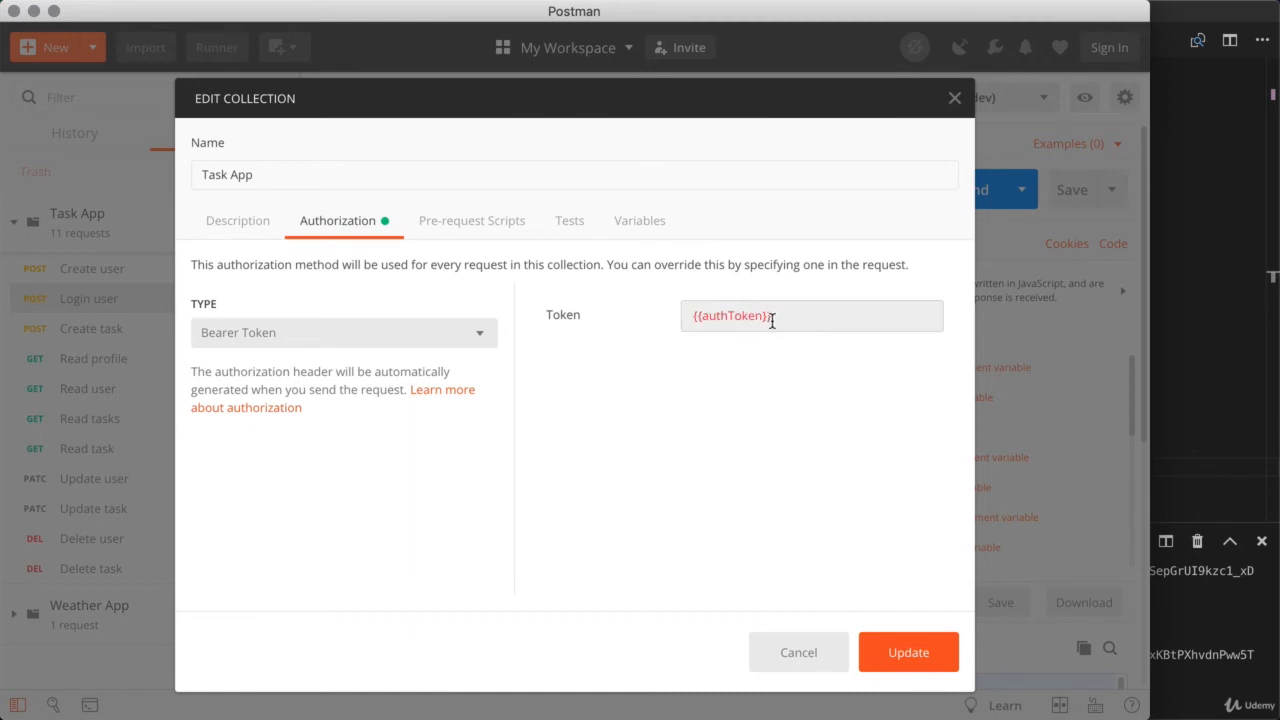
left_click(909, 668)
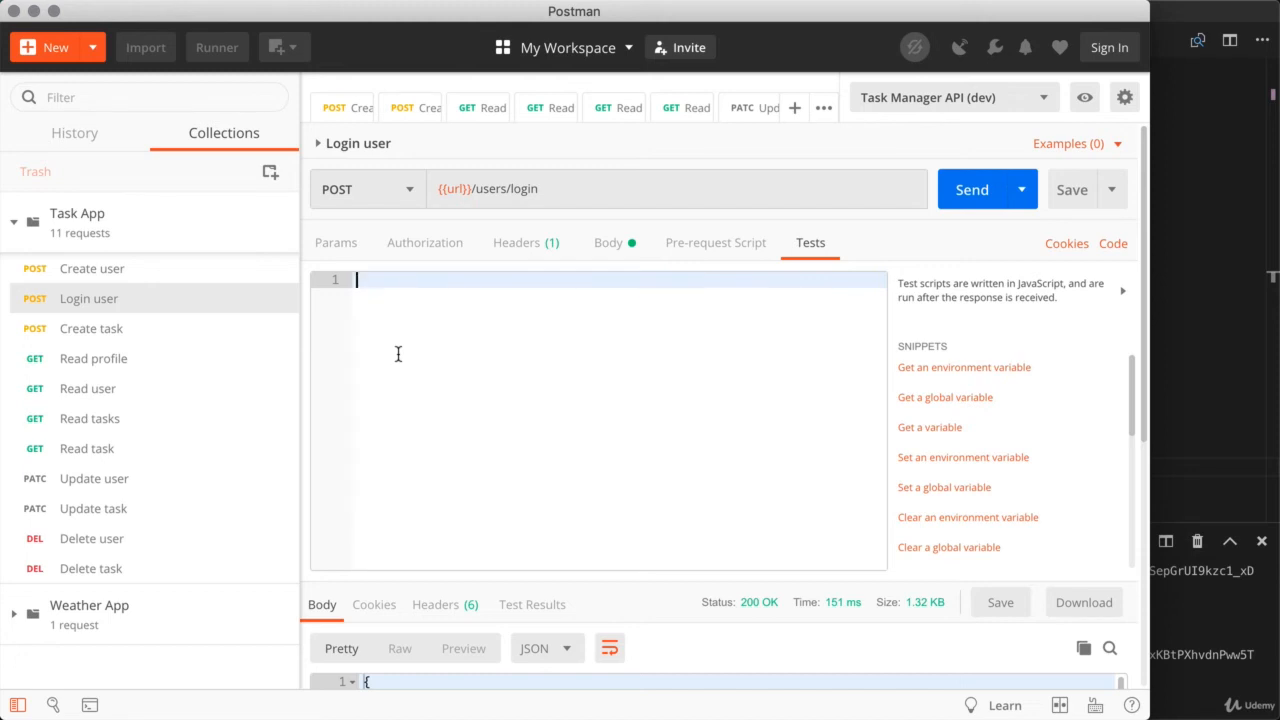
Write an if block in the Login user test script with the condition pm.response.code === 200.
type("if () {")
key("Return")
left_click(385, 280)
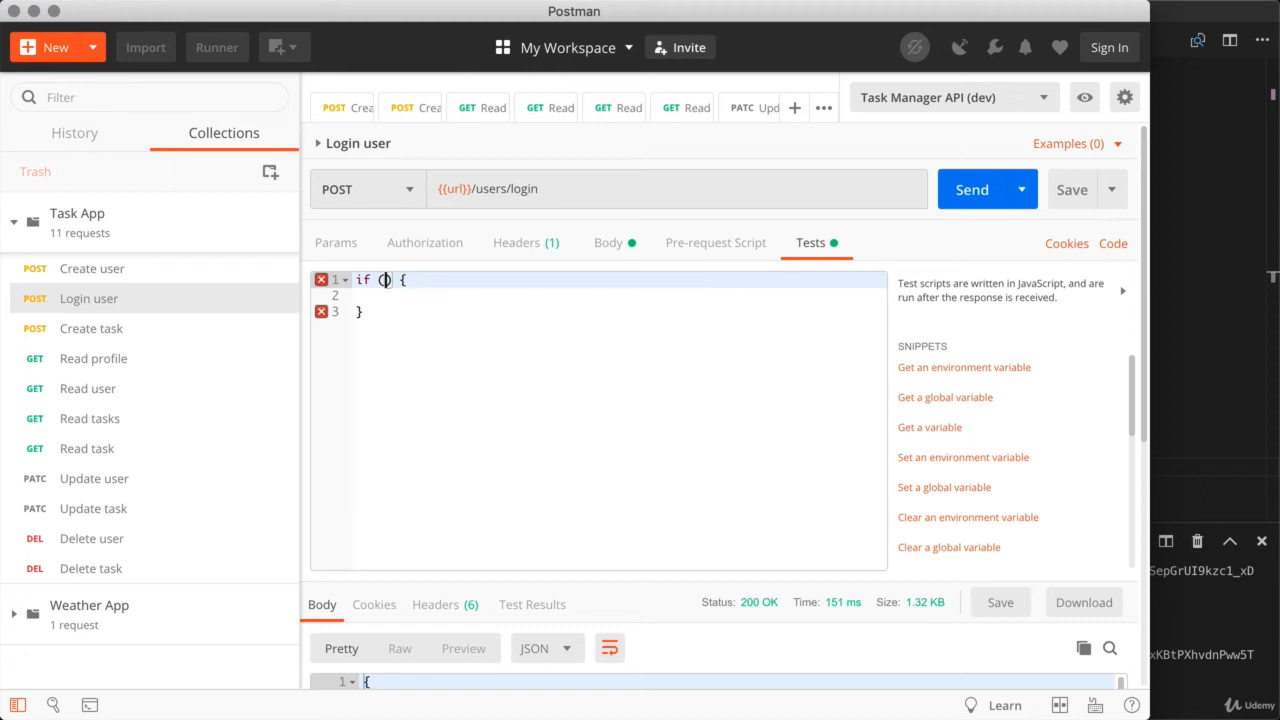
type("pm")
type(".response.code")
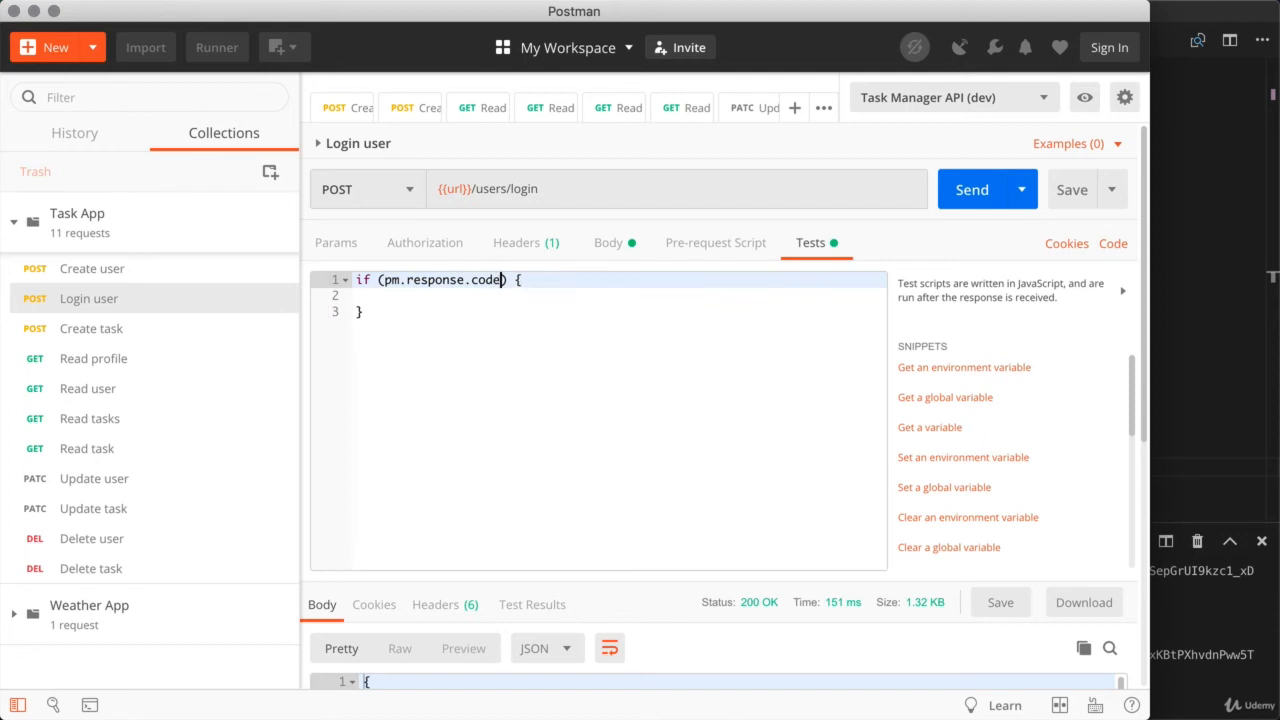
type(" === 200")
key("Down")
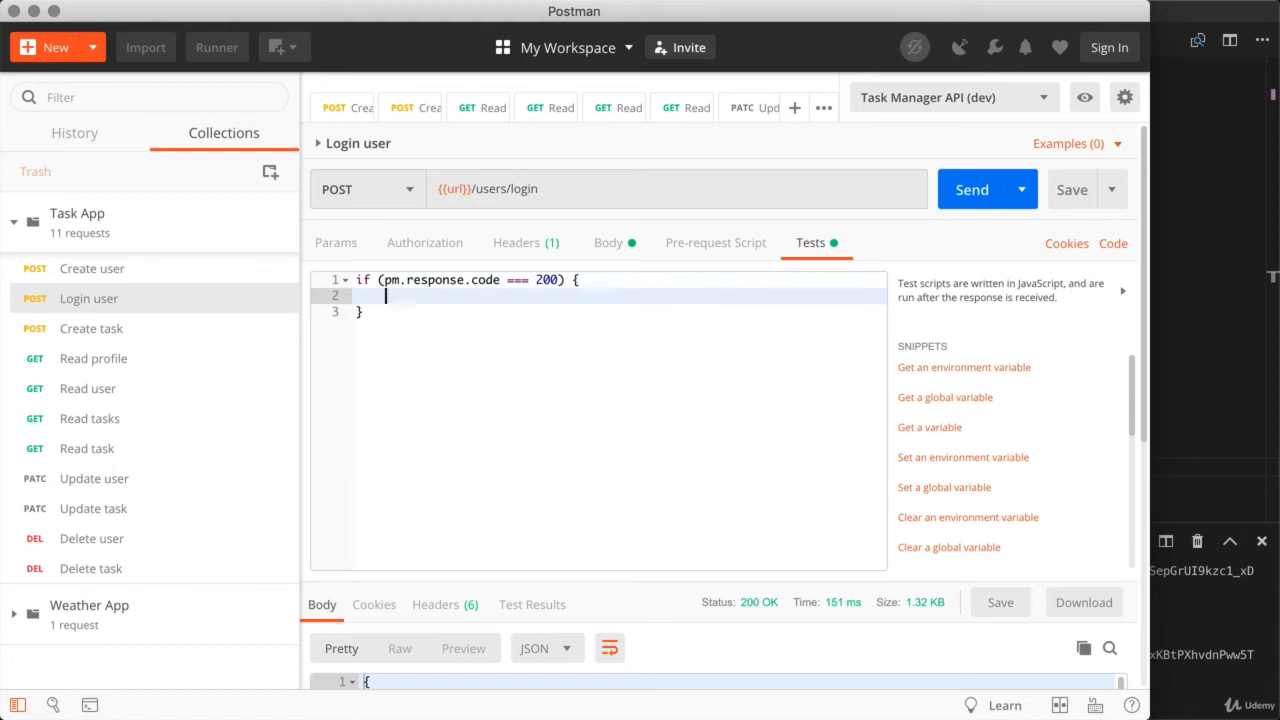
Inside the if block, add a pm.environment.set call with 'authToken' as the variable name and an empty string as value.
type("pm.environment.set(")
type("'', '")
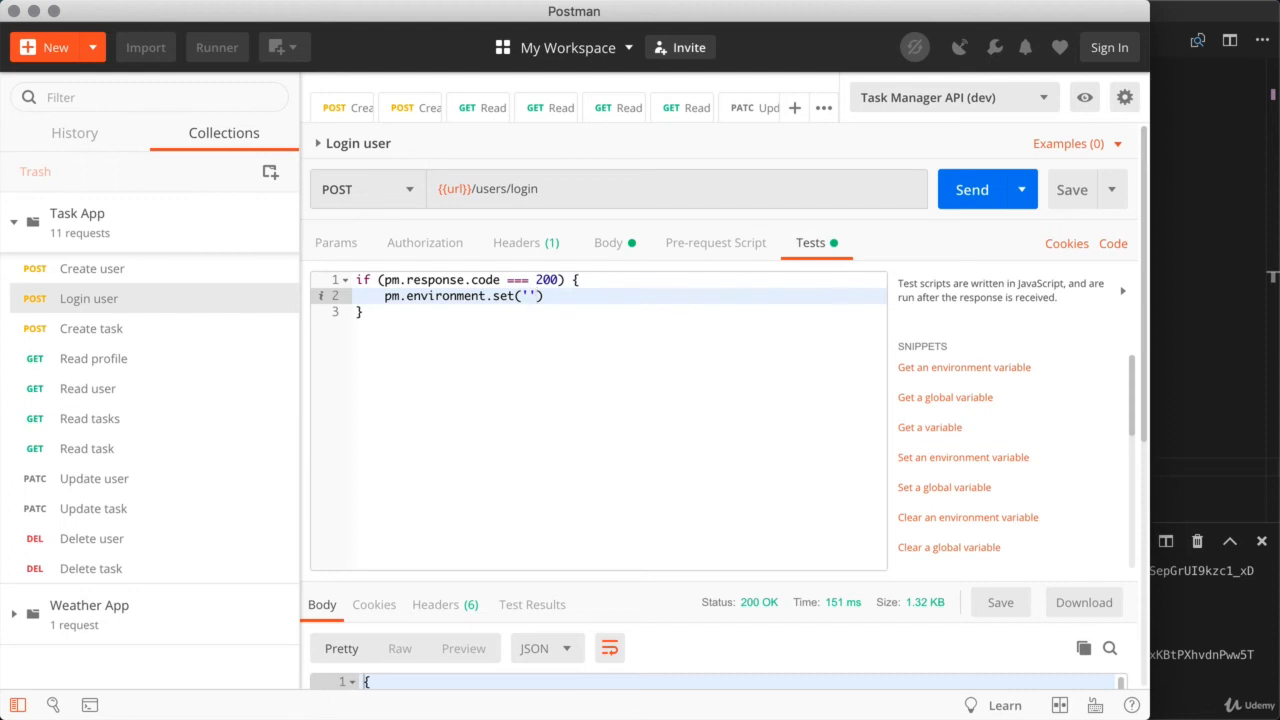
left_click(529, 295)
type("authToken")
key("End")
Check the login response body for the token property, then replace the empty string argument with pm.response.json().token.
scroll(1133, 592, "down", 1)
scroll(1133, 592, "down", 10)
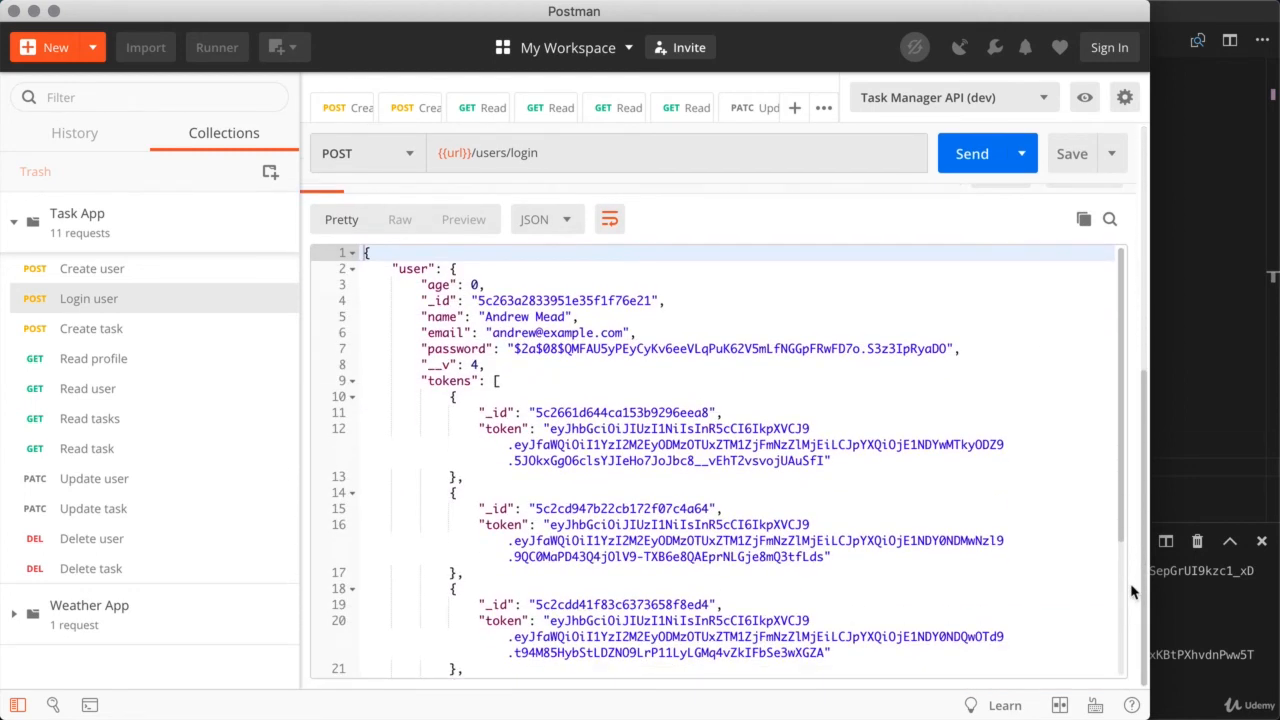
scroll(566, 497, "down", 4)
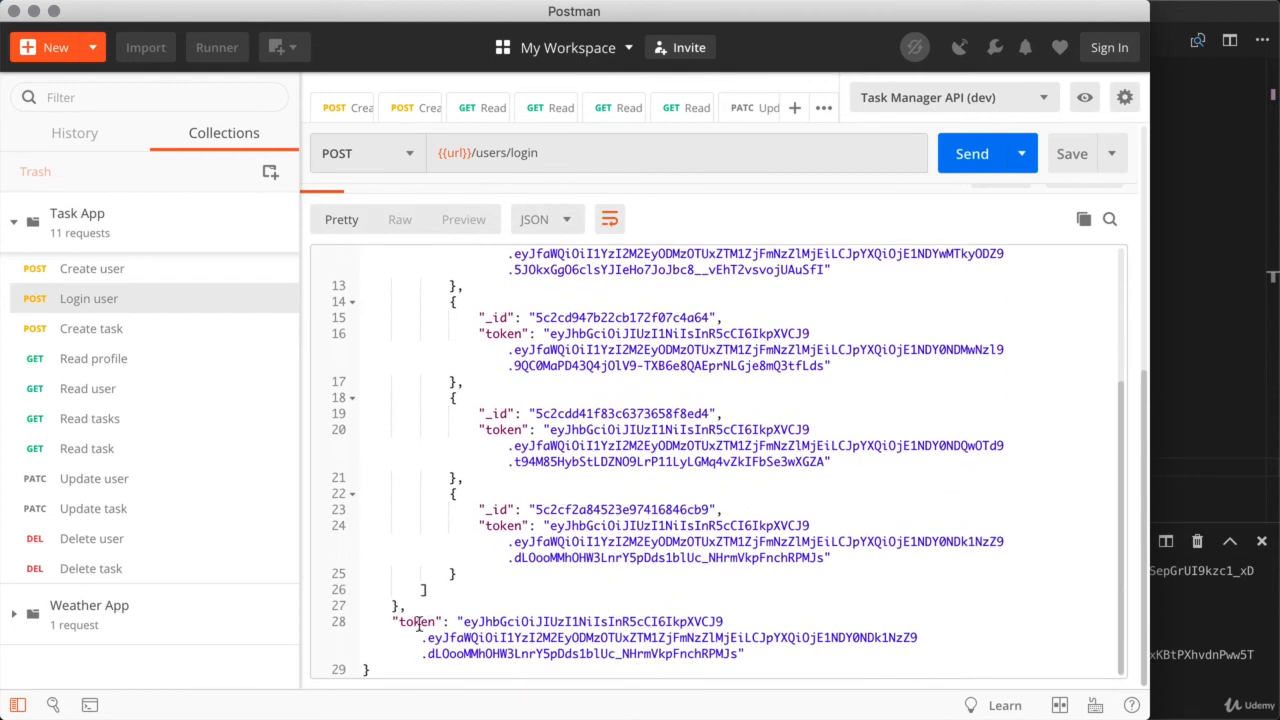
scroll(537, 628, "up", 2)
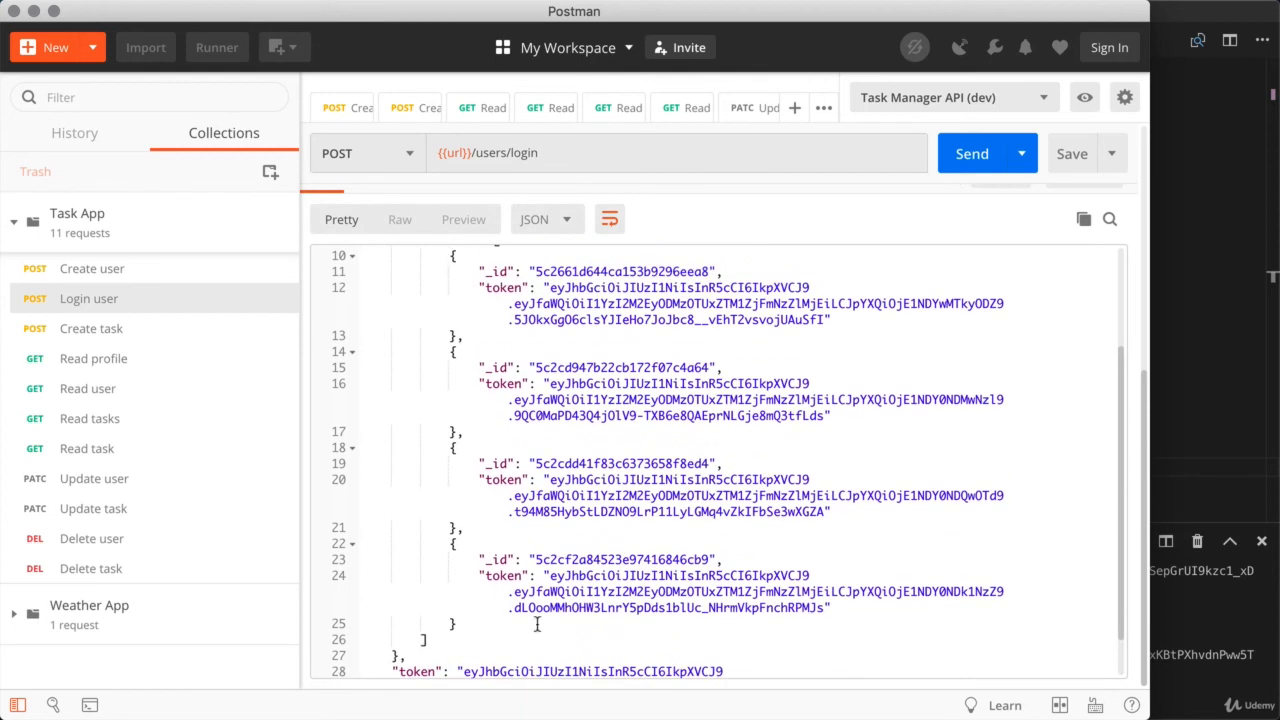
scroll(1017, 226, "up", 2)
scroll(1017, 226, "up", 2)
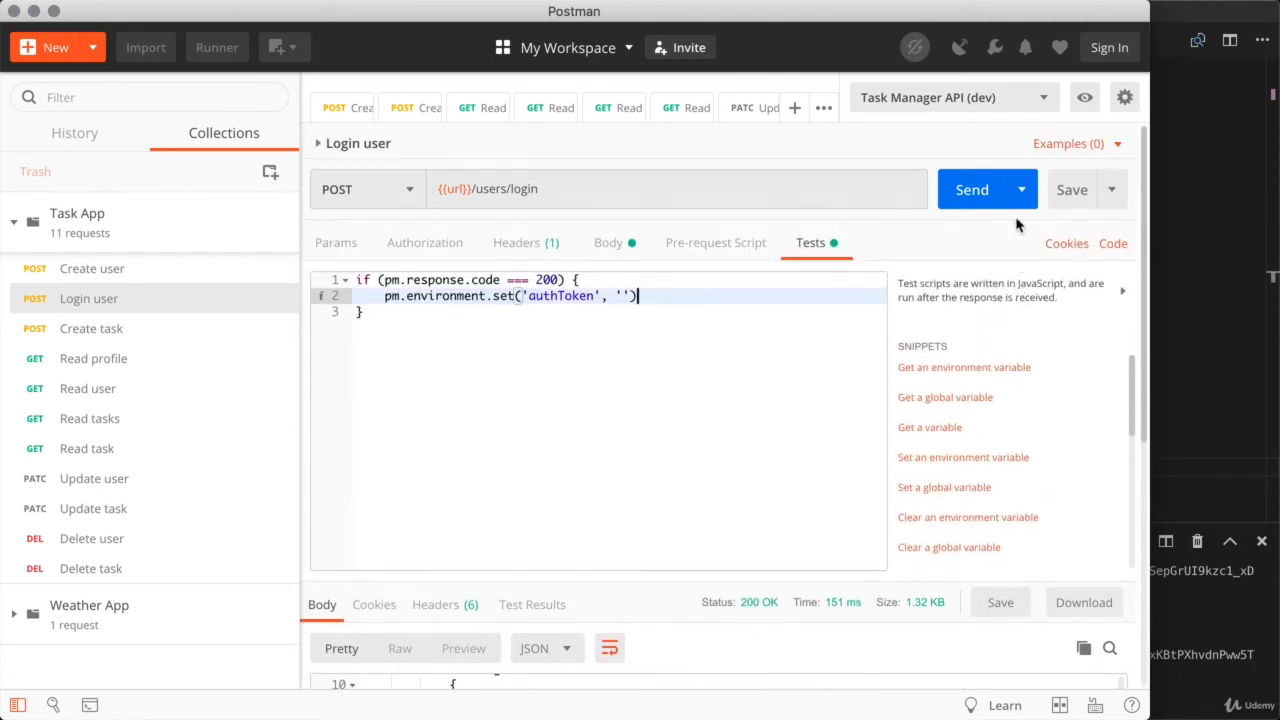
left_click(628, 297)
key("BackSpace")
key("BackSpace")
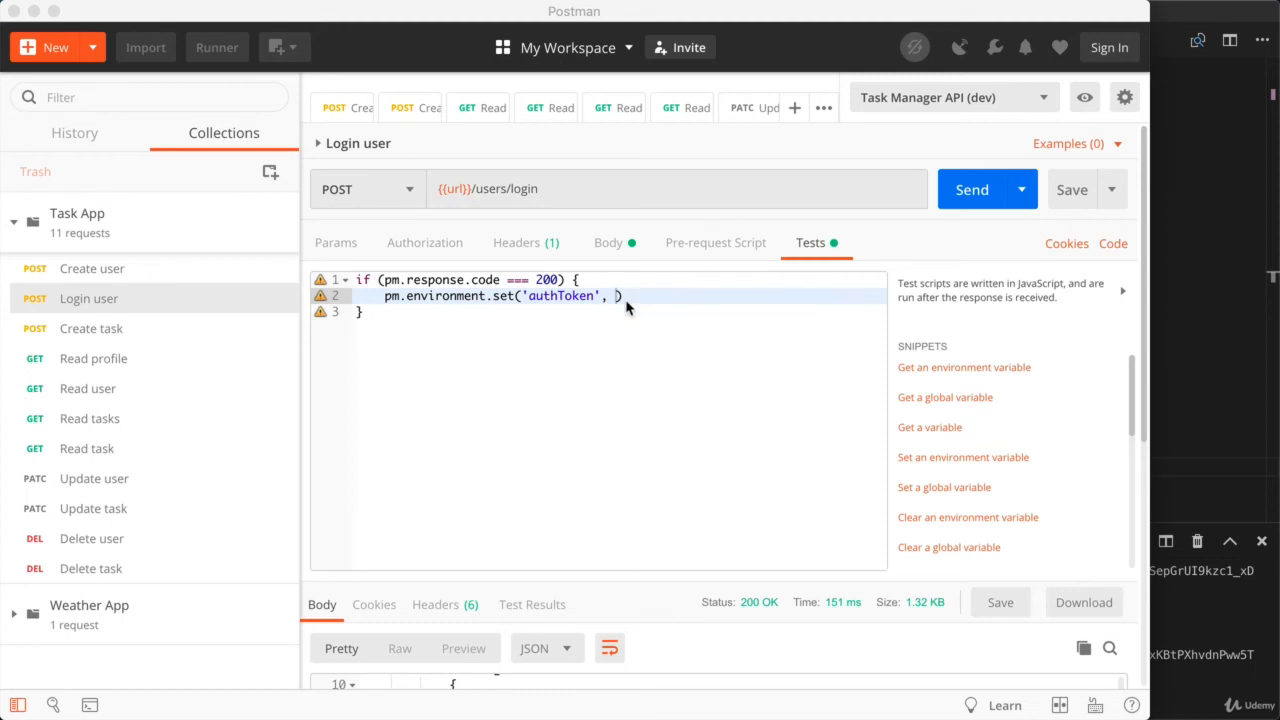
type("pm")
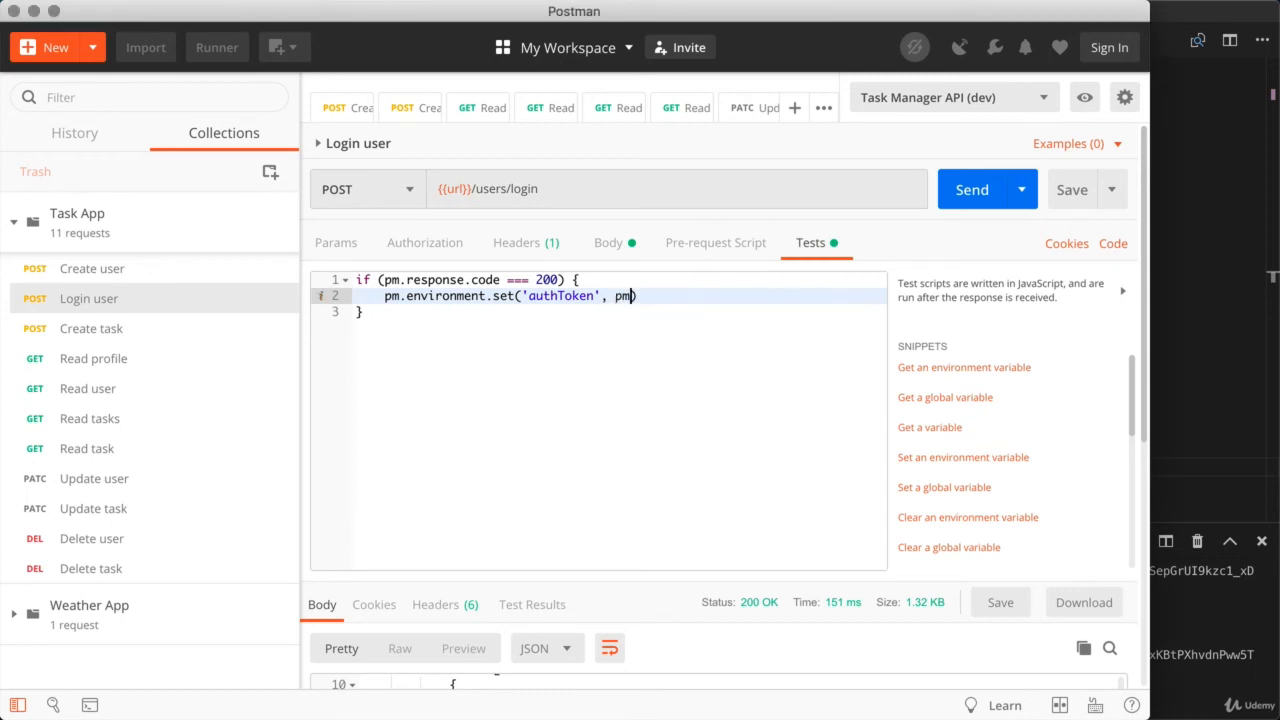
type(".response.json()")
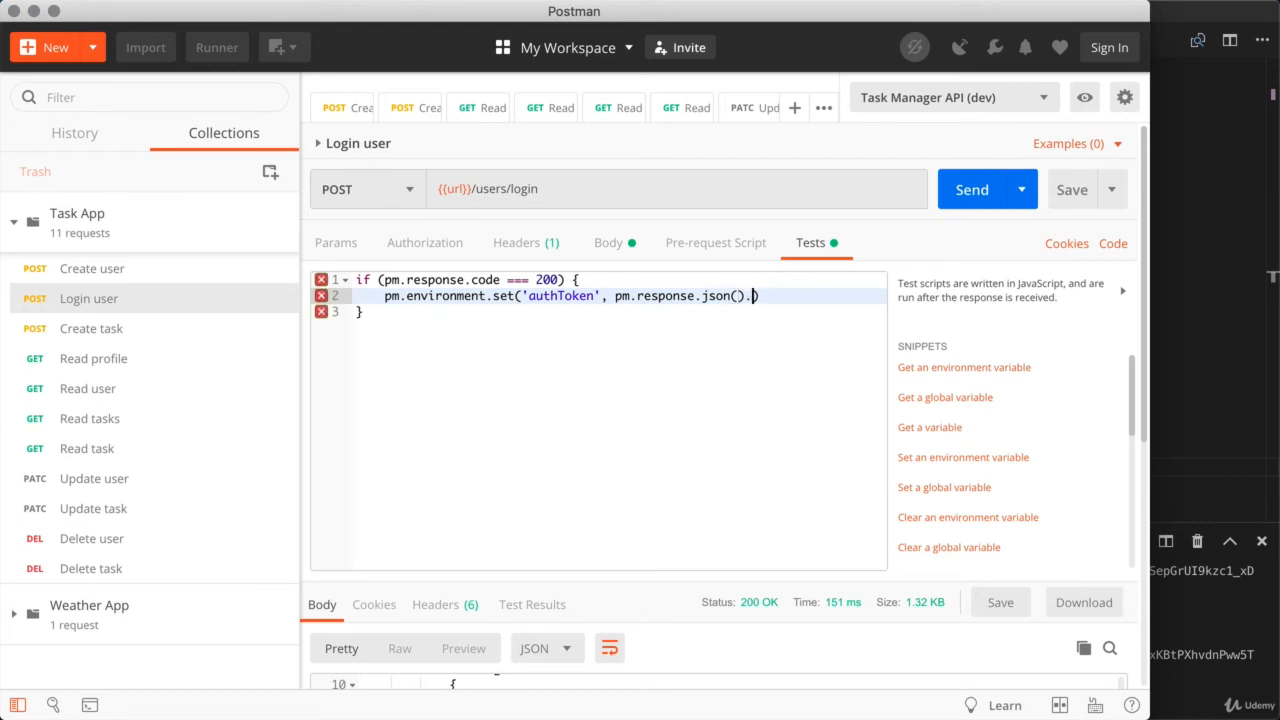
type(".token")
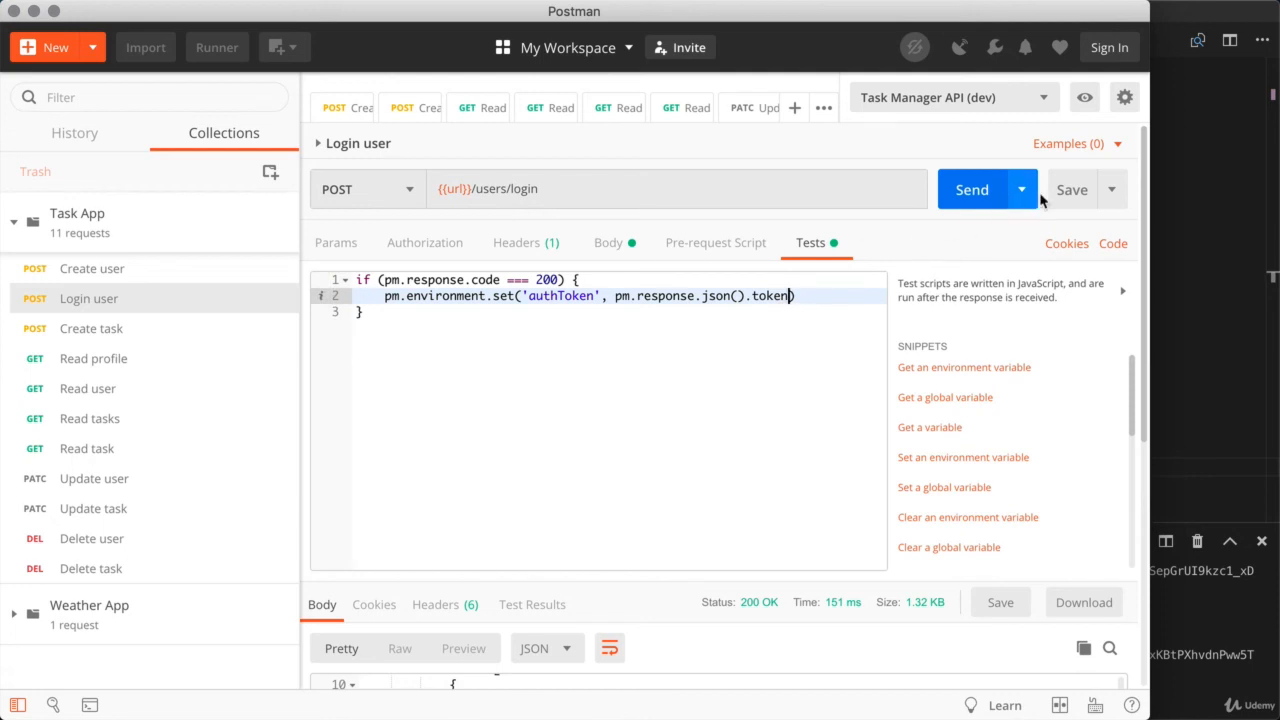
left_click(706, 466)
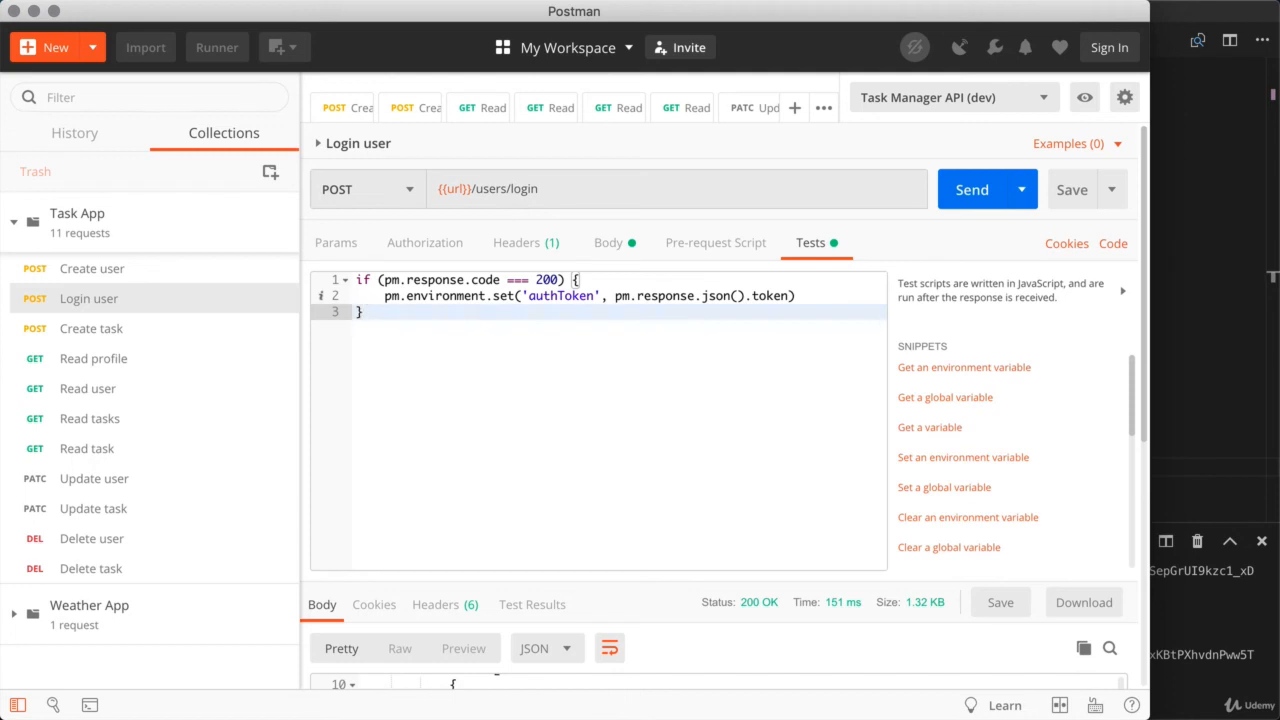
Test the token script by sending the Read profile request both before and after sending the Login user request.
left_click(199, 376)
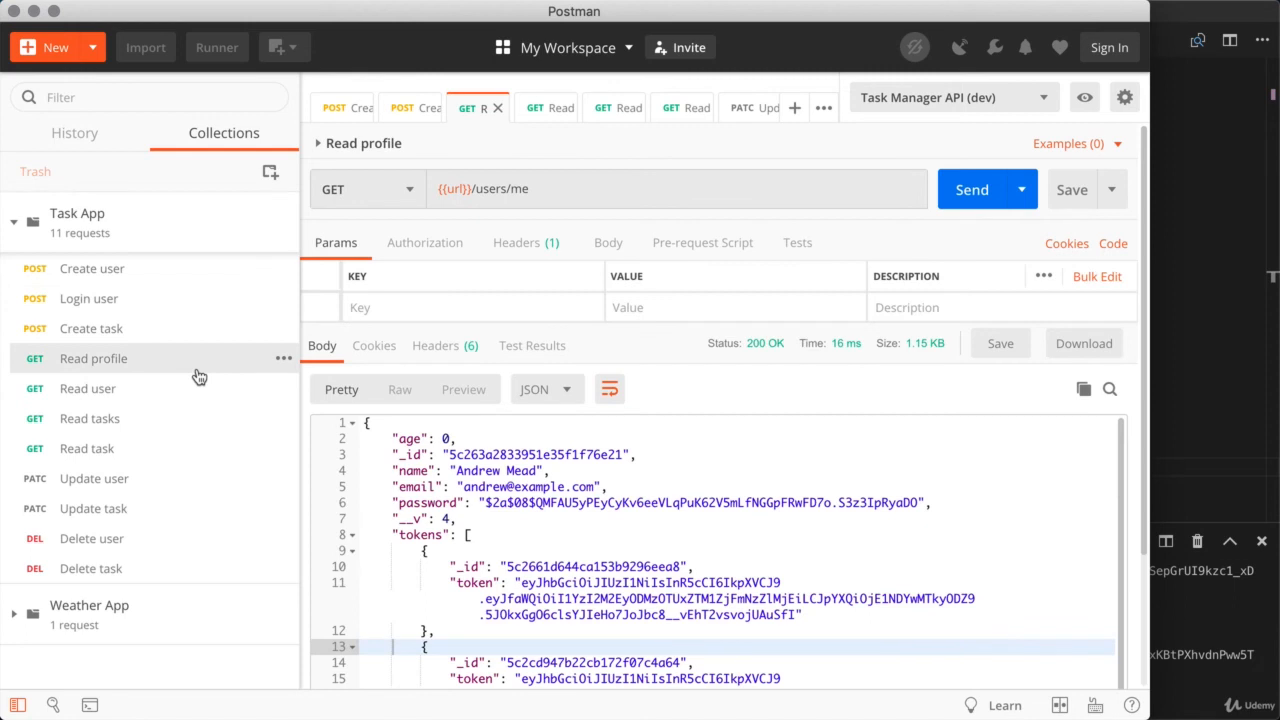
left_click(980, 203)
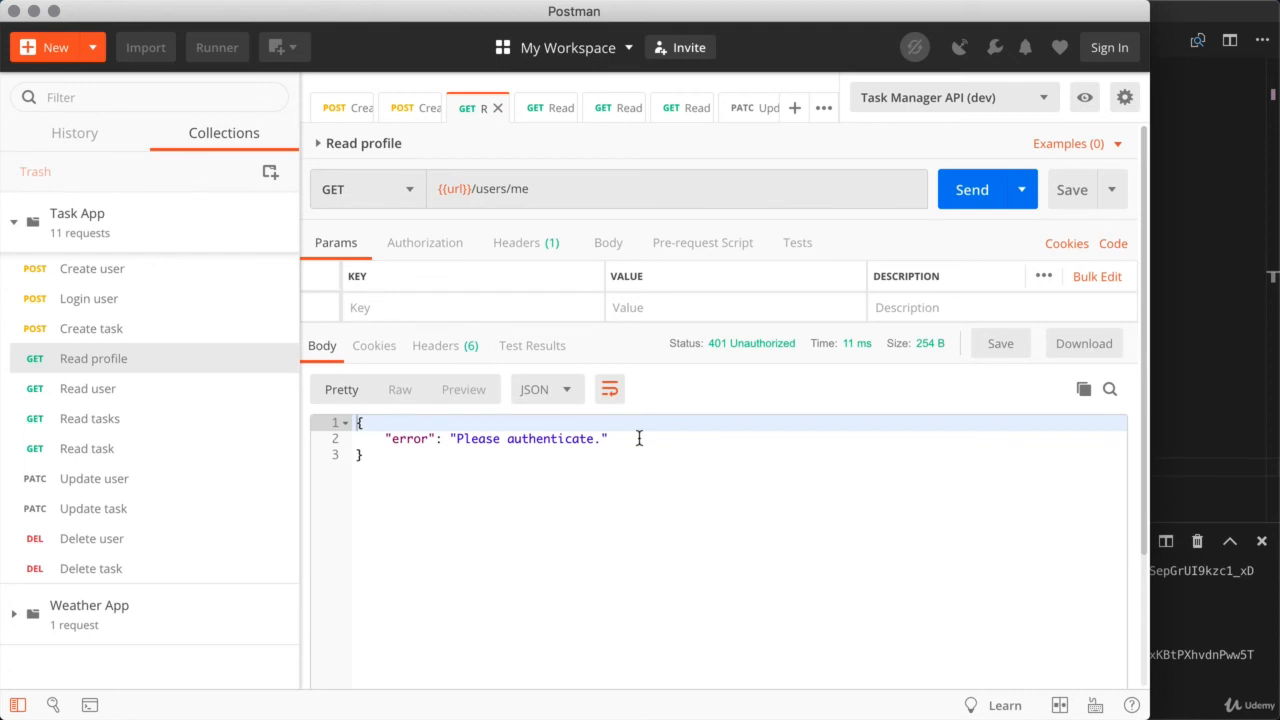
left_click(92, 298)
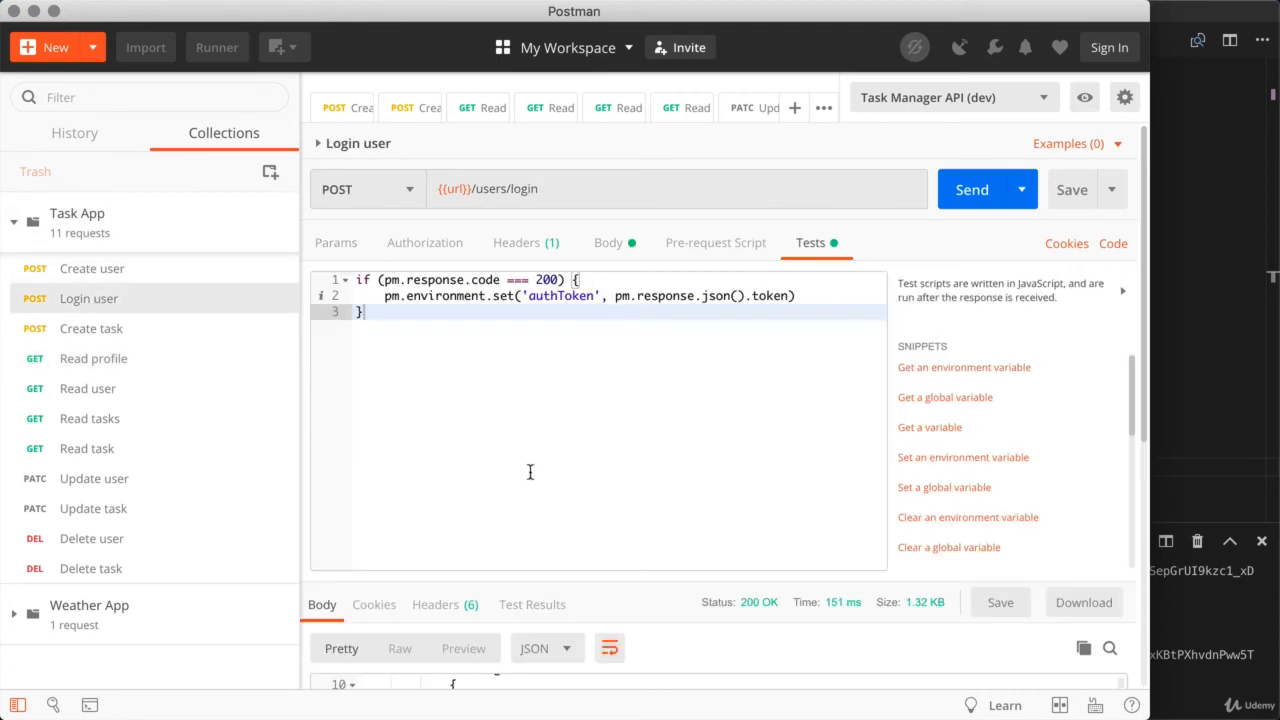
left_click(972, 189)
left_click(177, 367)
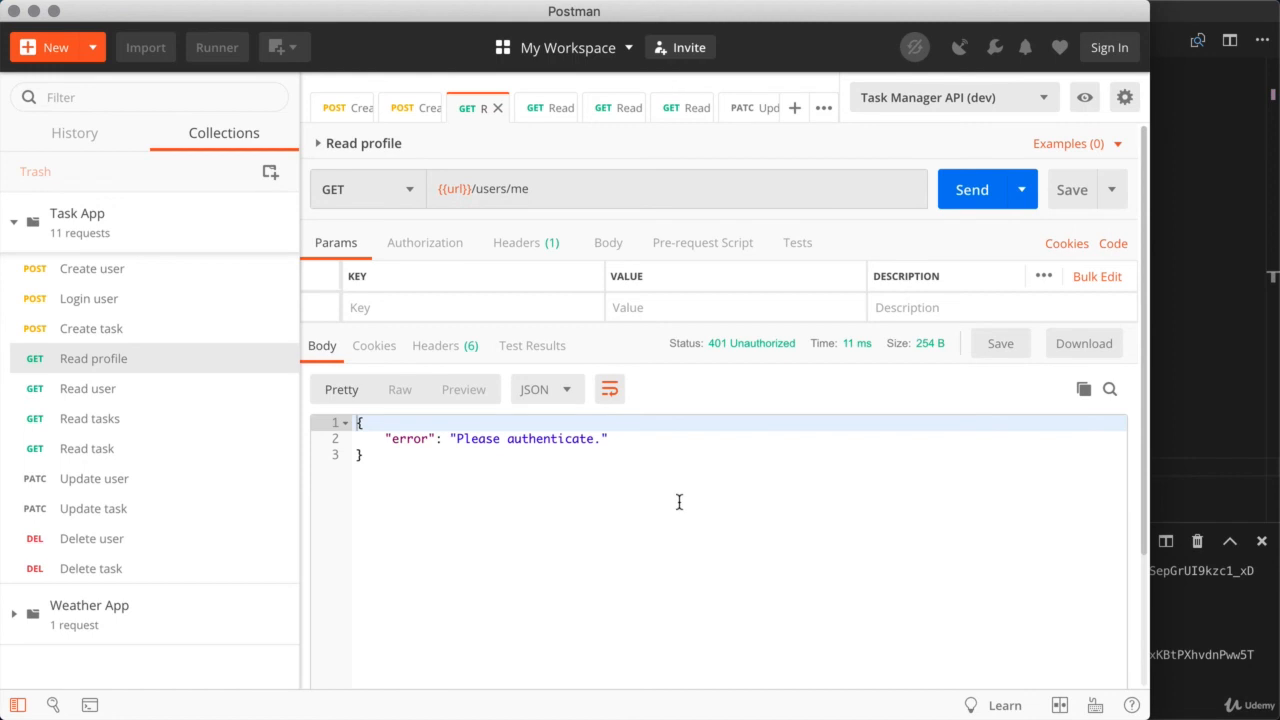
left_click(972, 194)
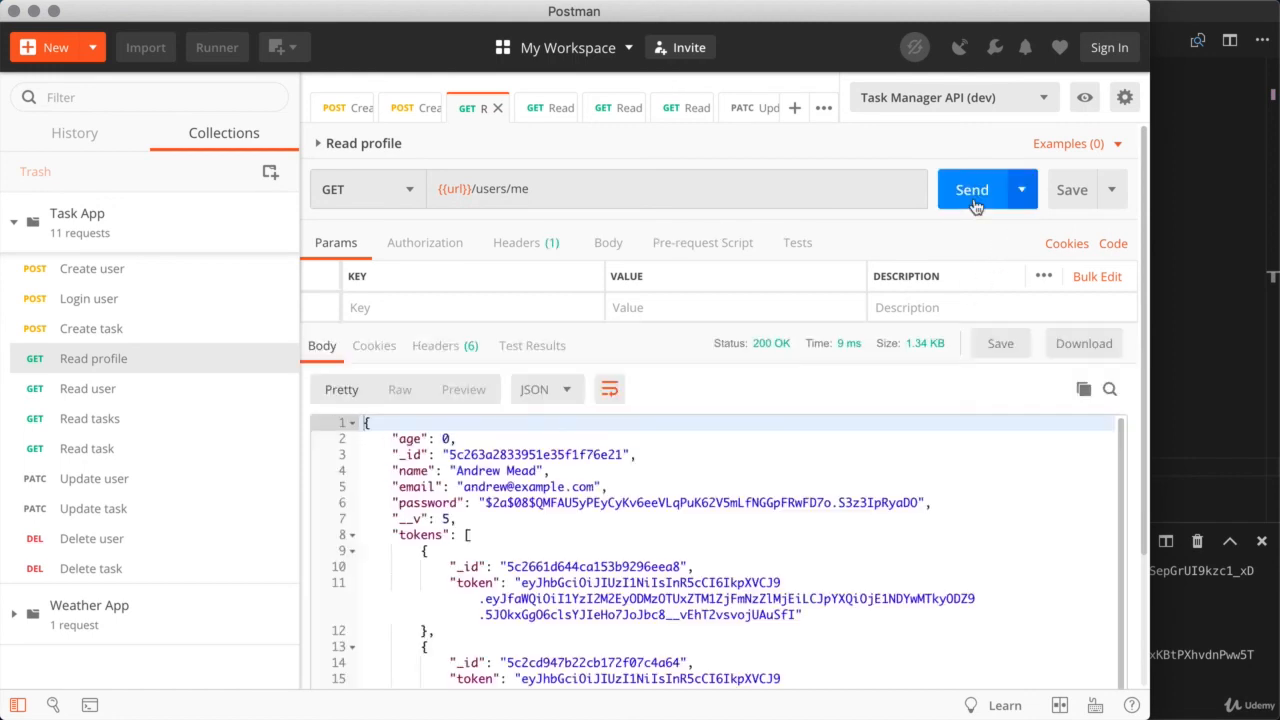
left_click(451, 418)
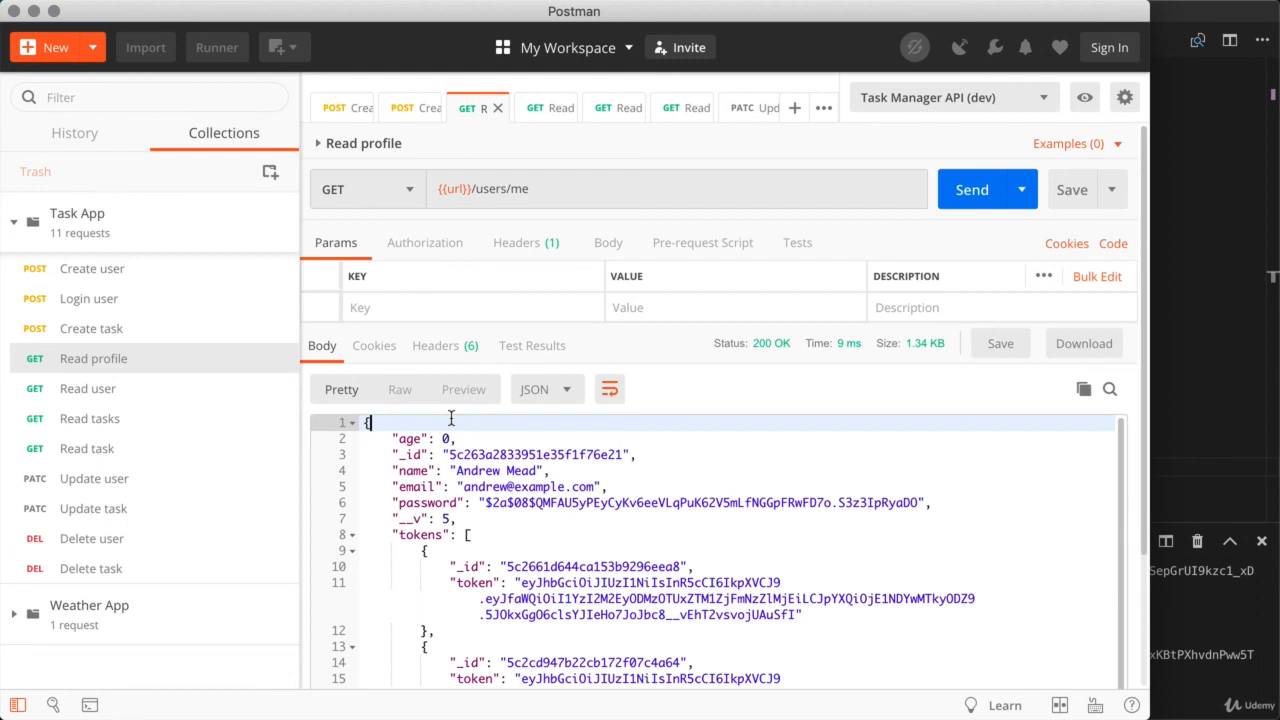
Copy the Login user test script into the Create user request's tests and change the checked status code to 201.
left_click(209, 300)
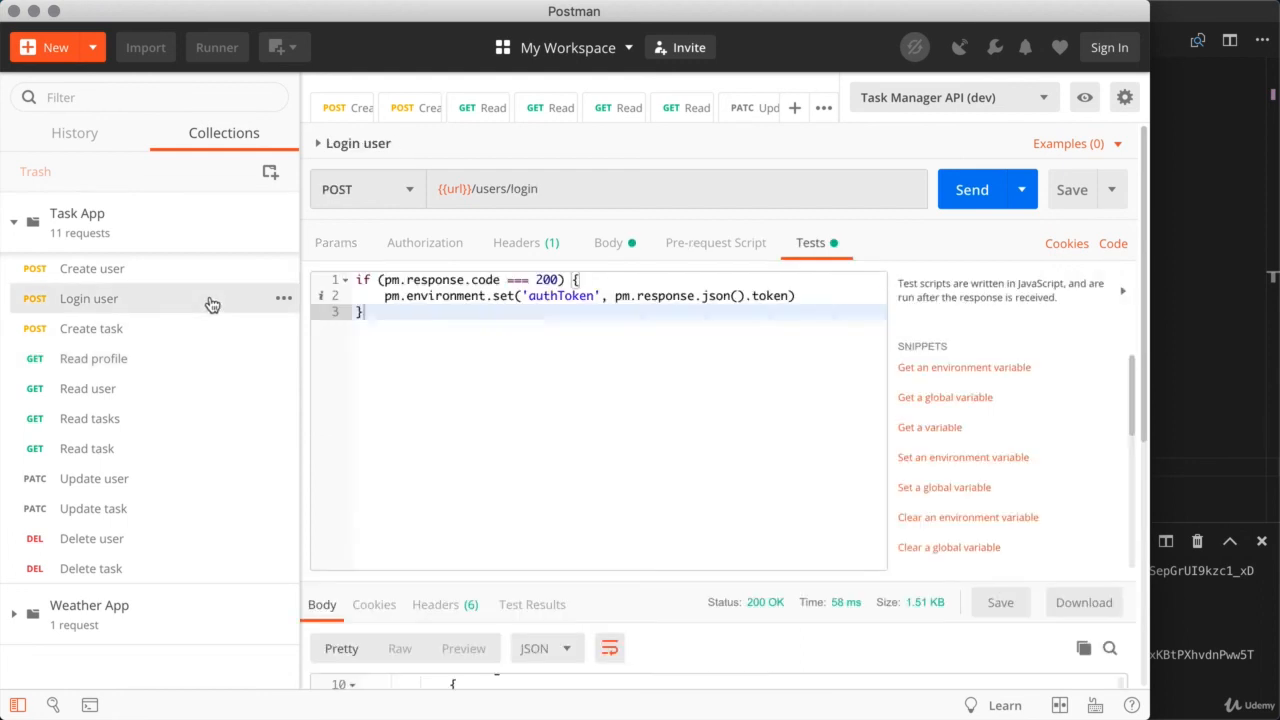
key("super+a")
key("super+c")
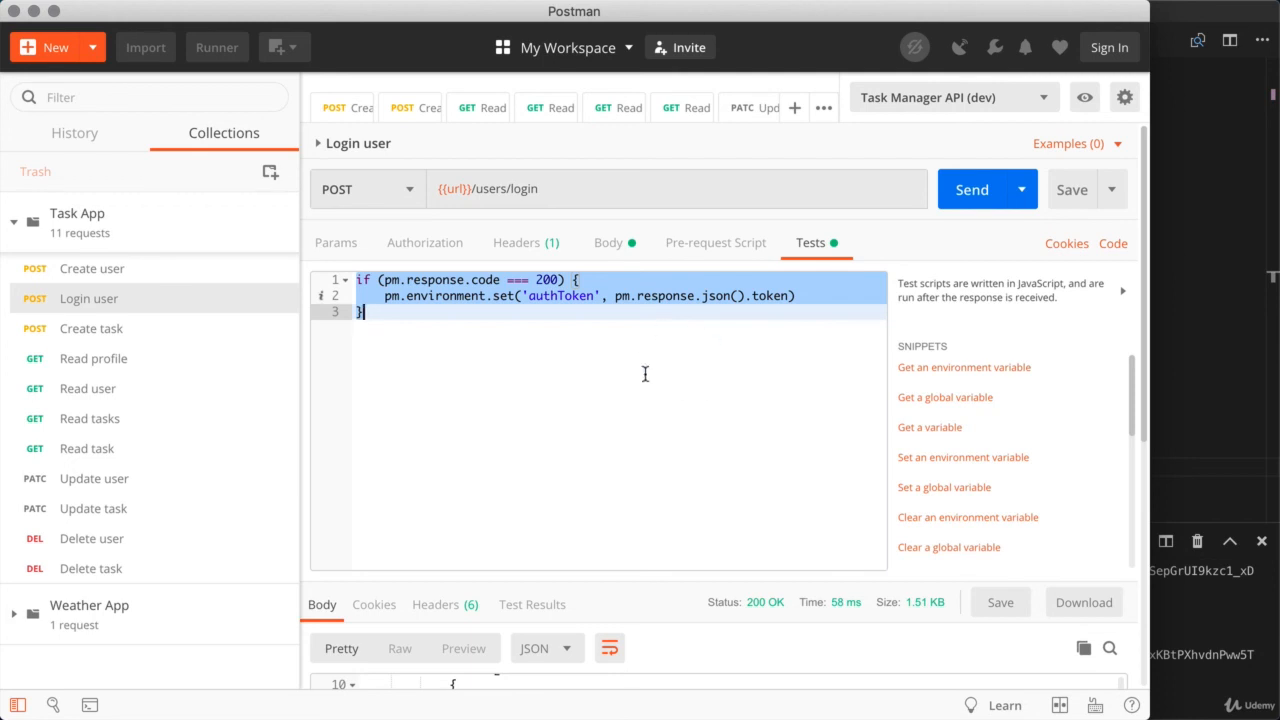
left_click(150, 272)
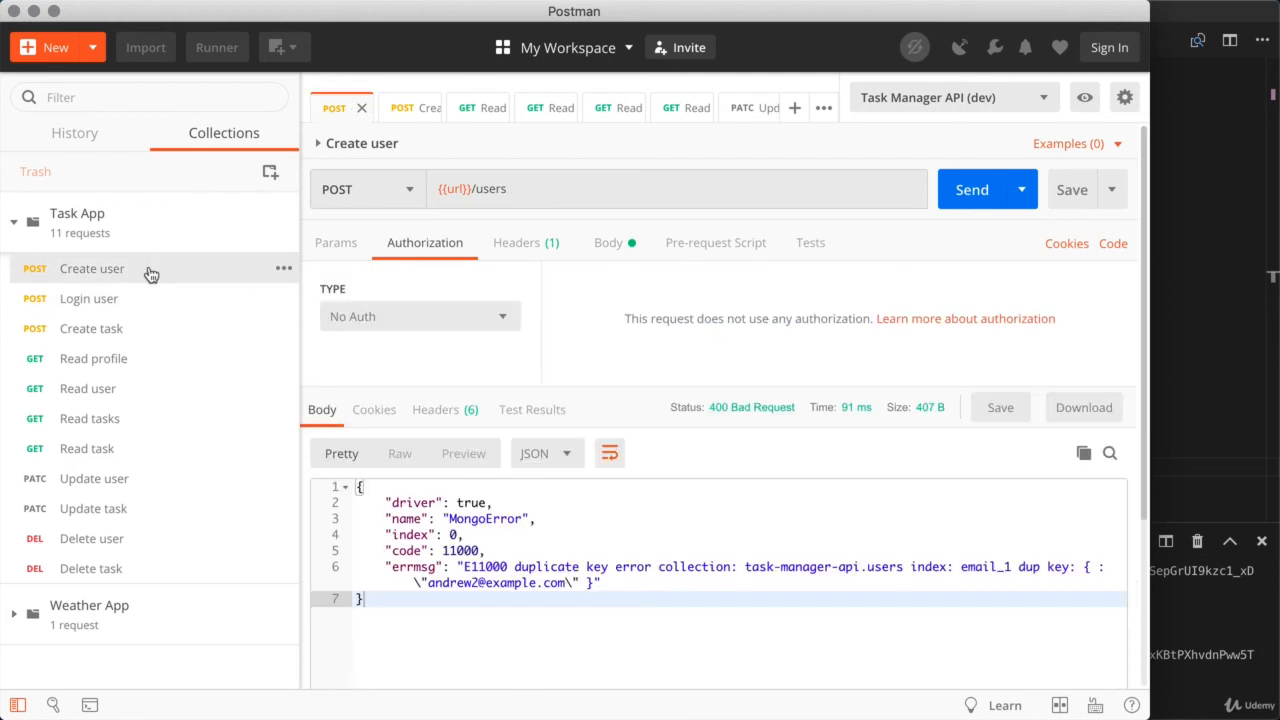
left_click(803, 244)
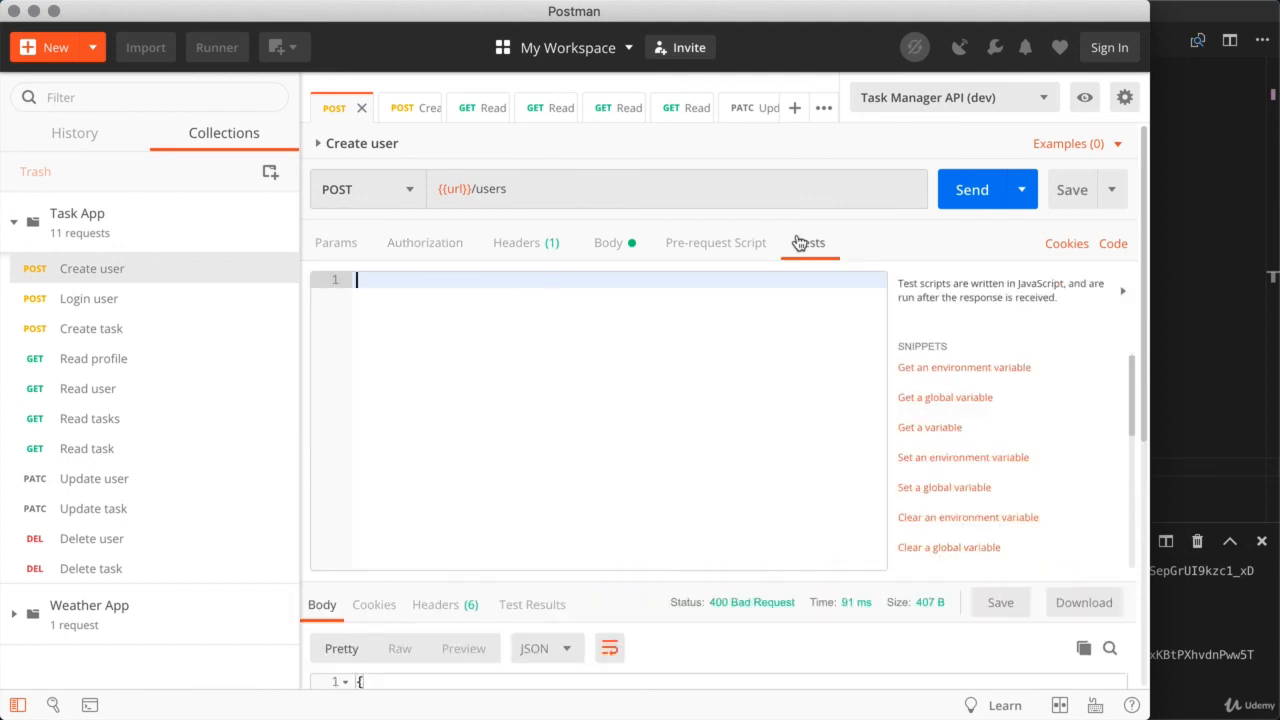
left_click(797, 383)
key("super+v")
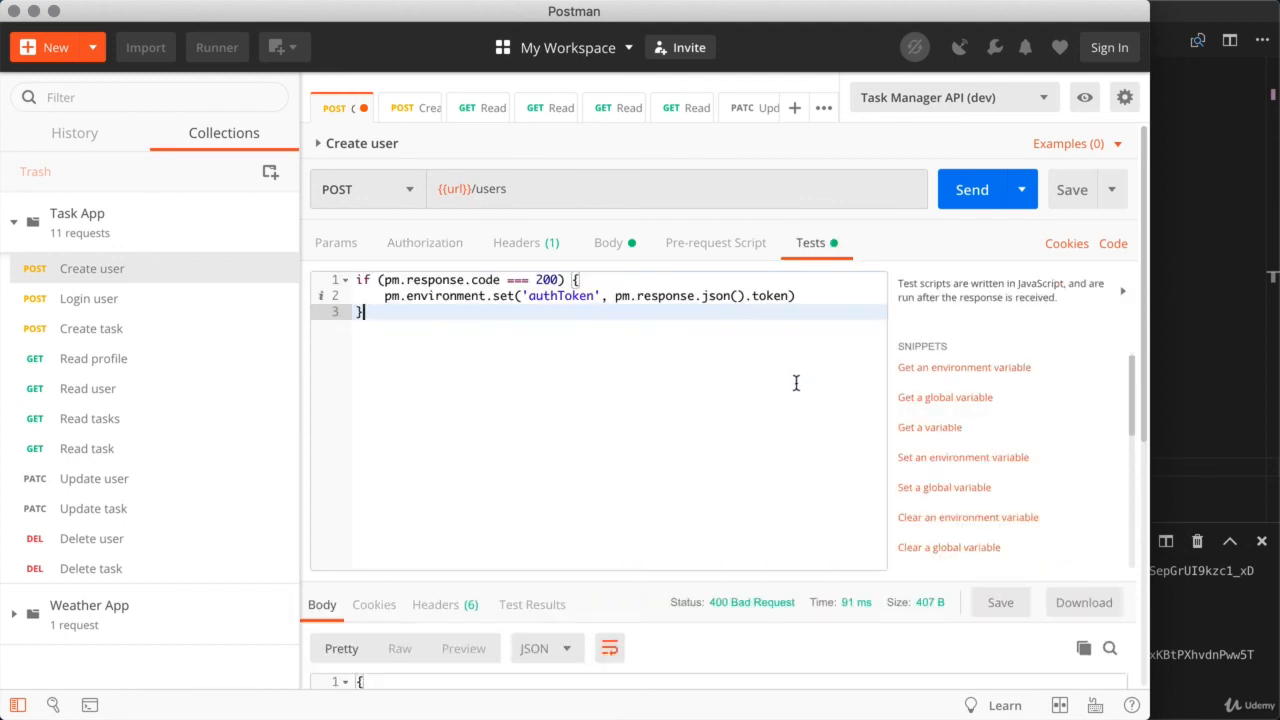
left_click(560, 280)
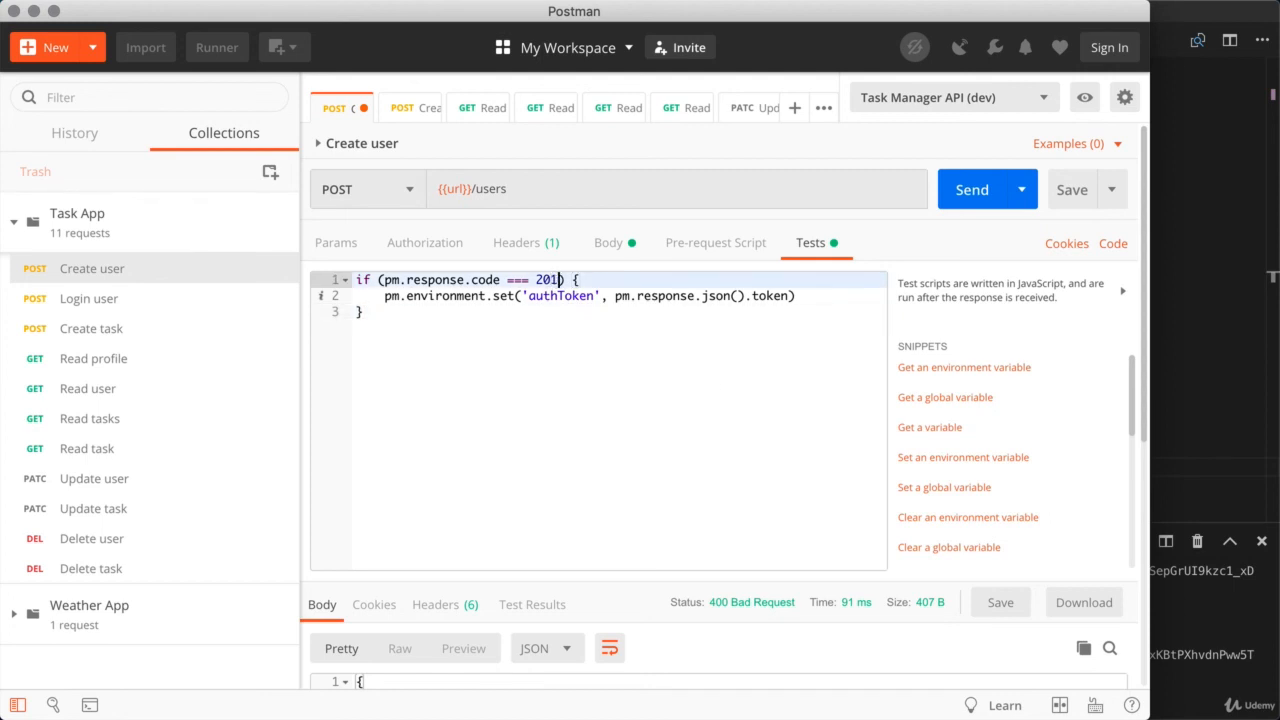
Finish the status code check in the Create user test script as 201 and save the request.
key("BackSpace")
type("1")
left_click(1070, 190)
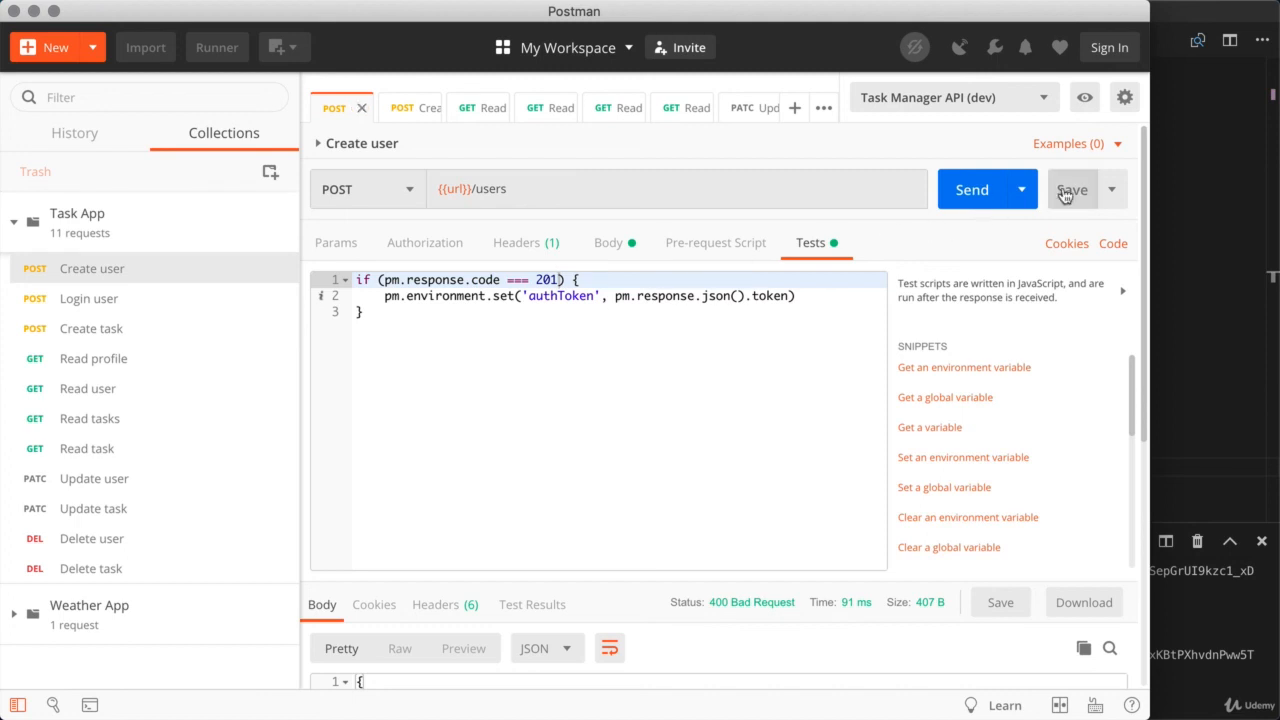
left_click(755, 399)
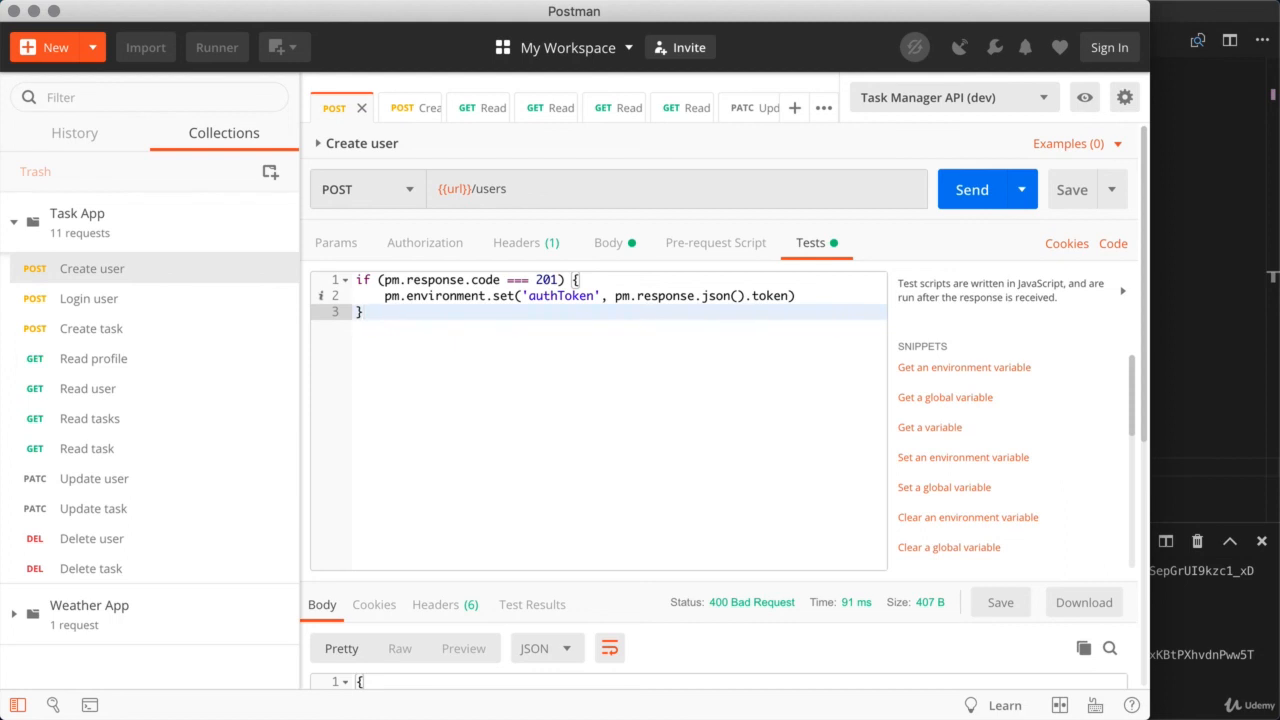
Review the variables defined in the Task Manager API (dev) and Task Manager API (prod) environments, leaving both unedited.
left_click(1124, 98)
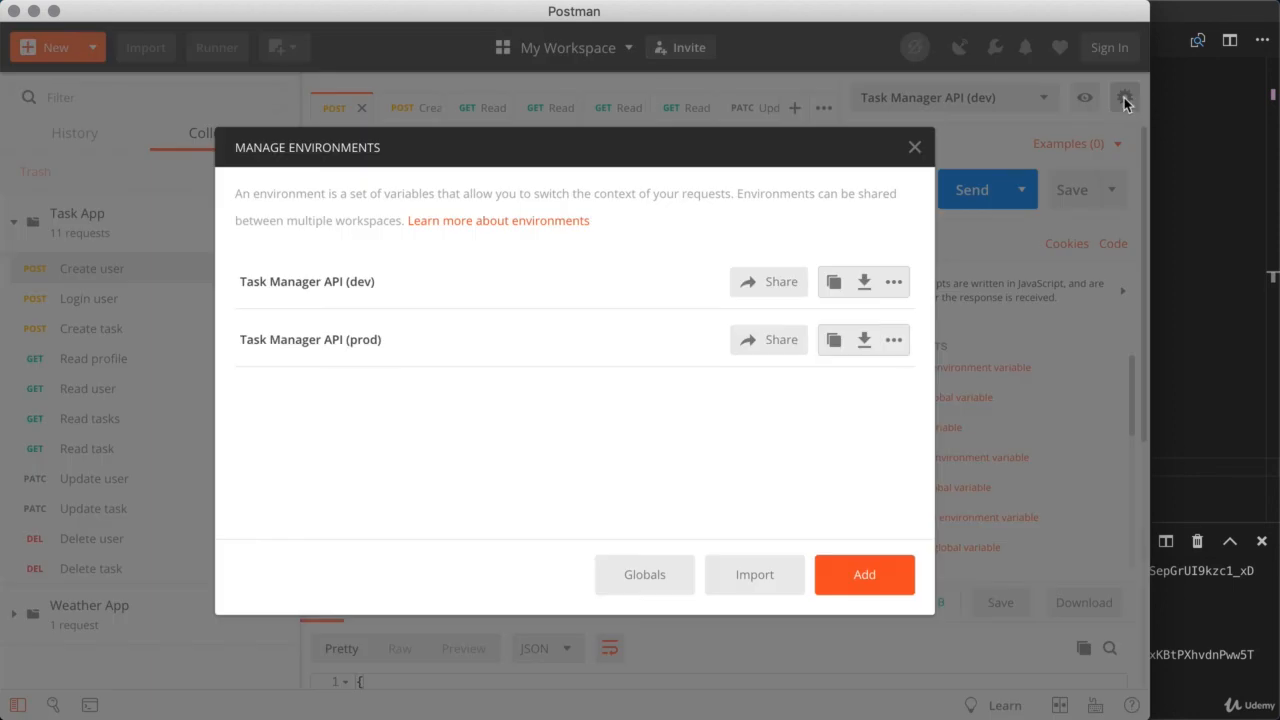
left_click(312, 283)
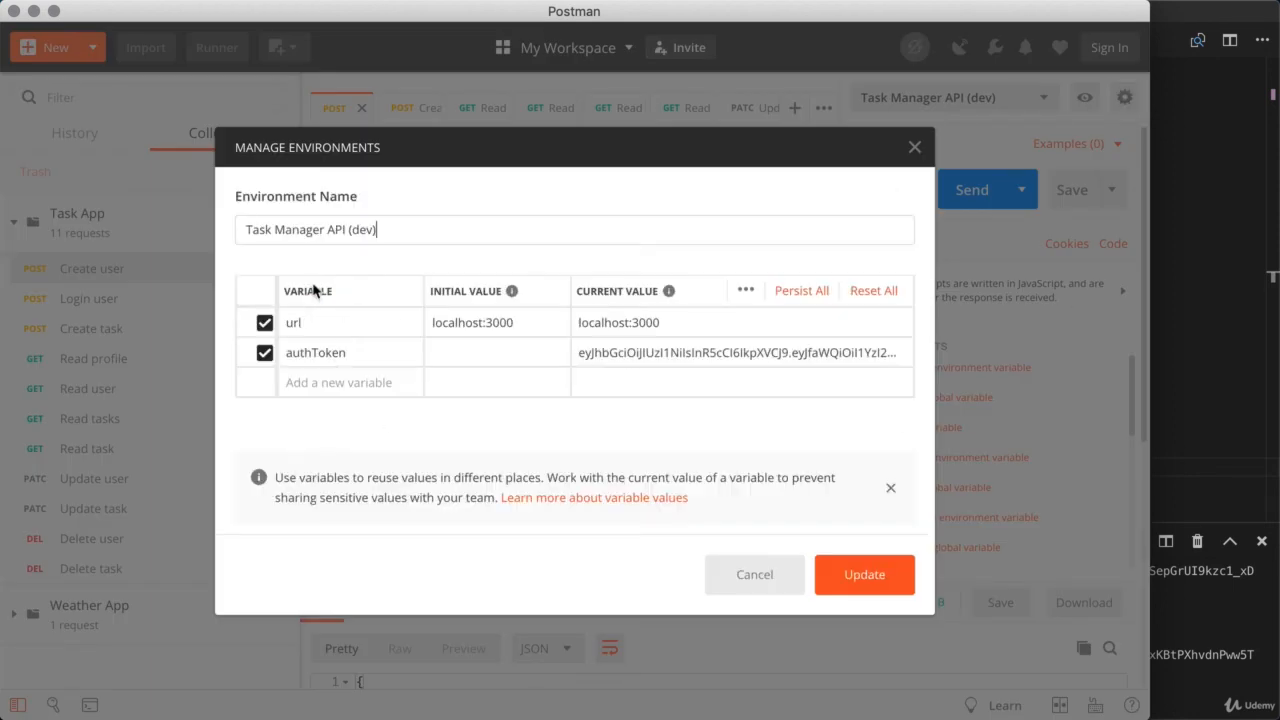
left_click(299, 320)
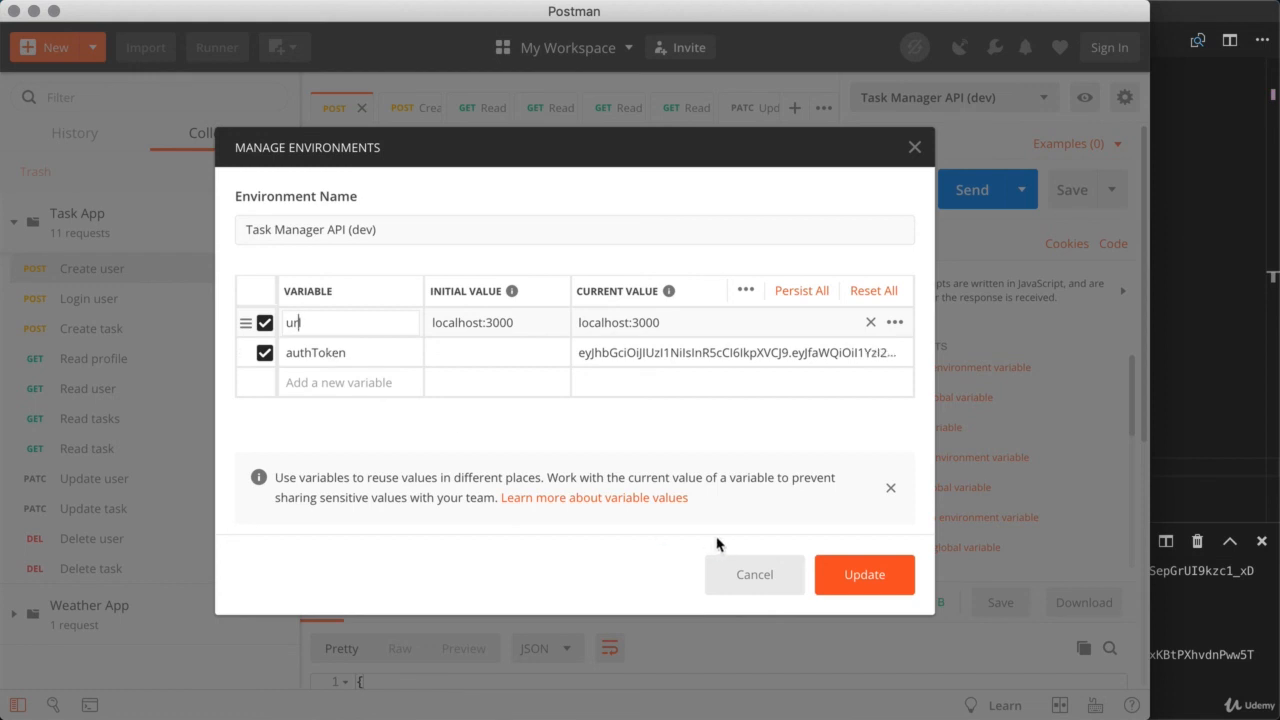
left_click(738, 569)
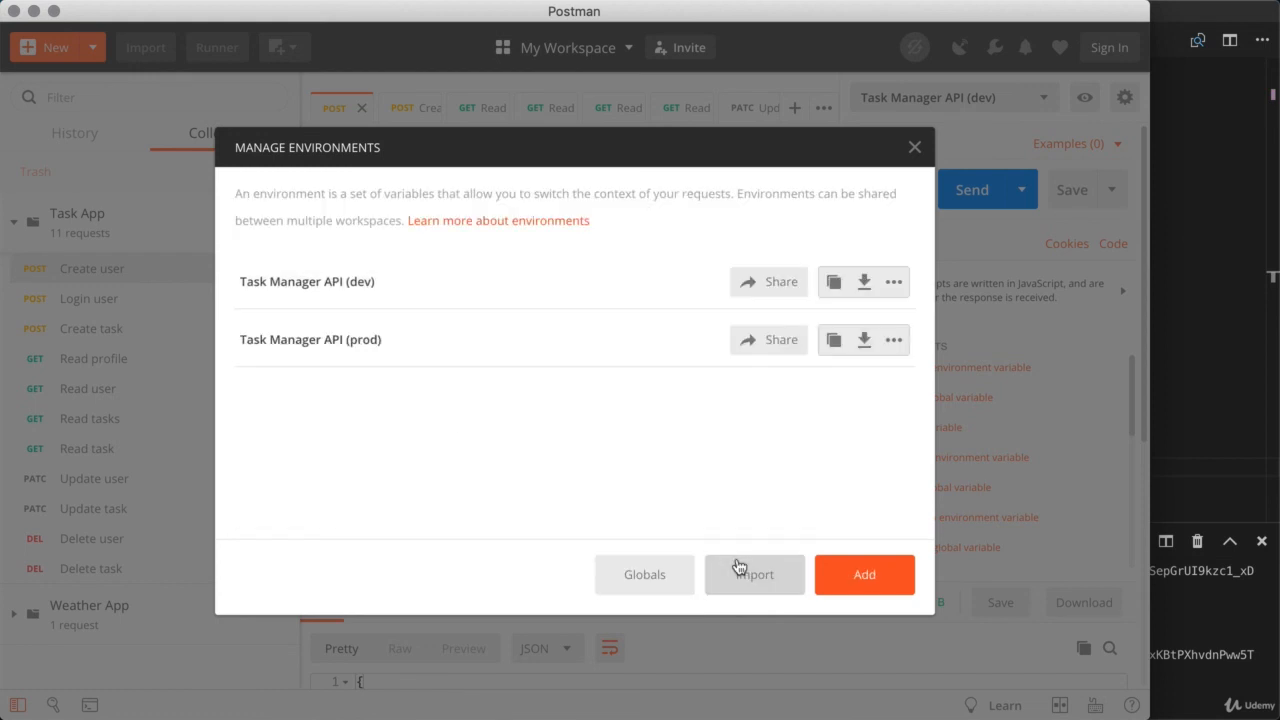
left_click(338, 345)
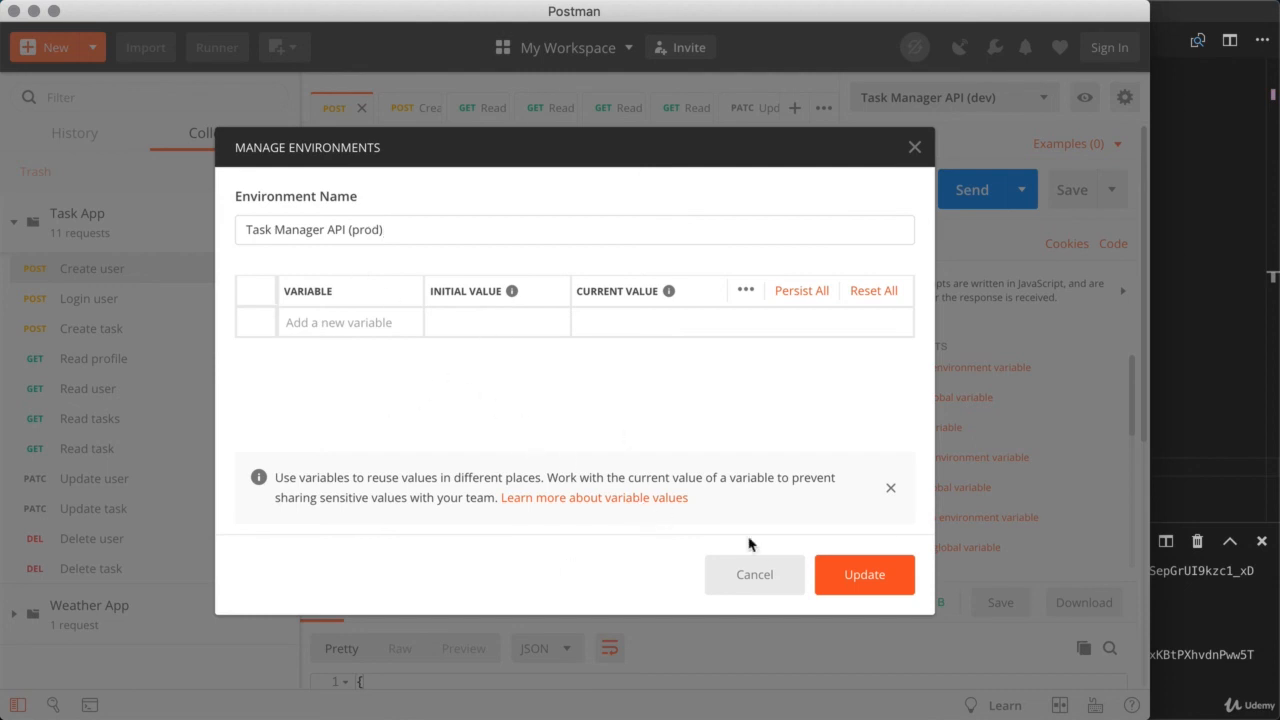
left_click(913, 149)
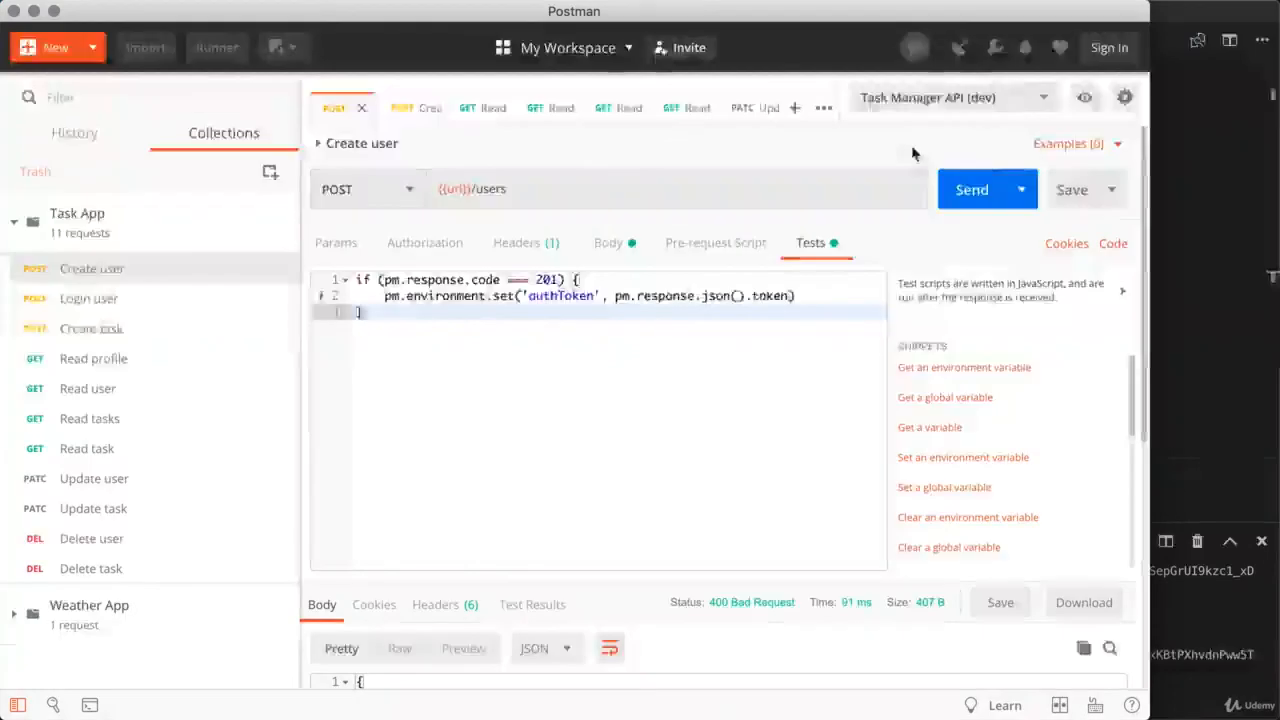
Look over the selectable environments and inspect the value behind the {{url}} variable in the Create user request address.
left_click(1044, 98)
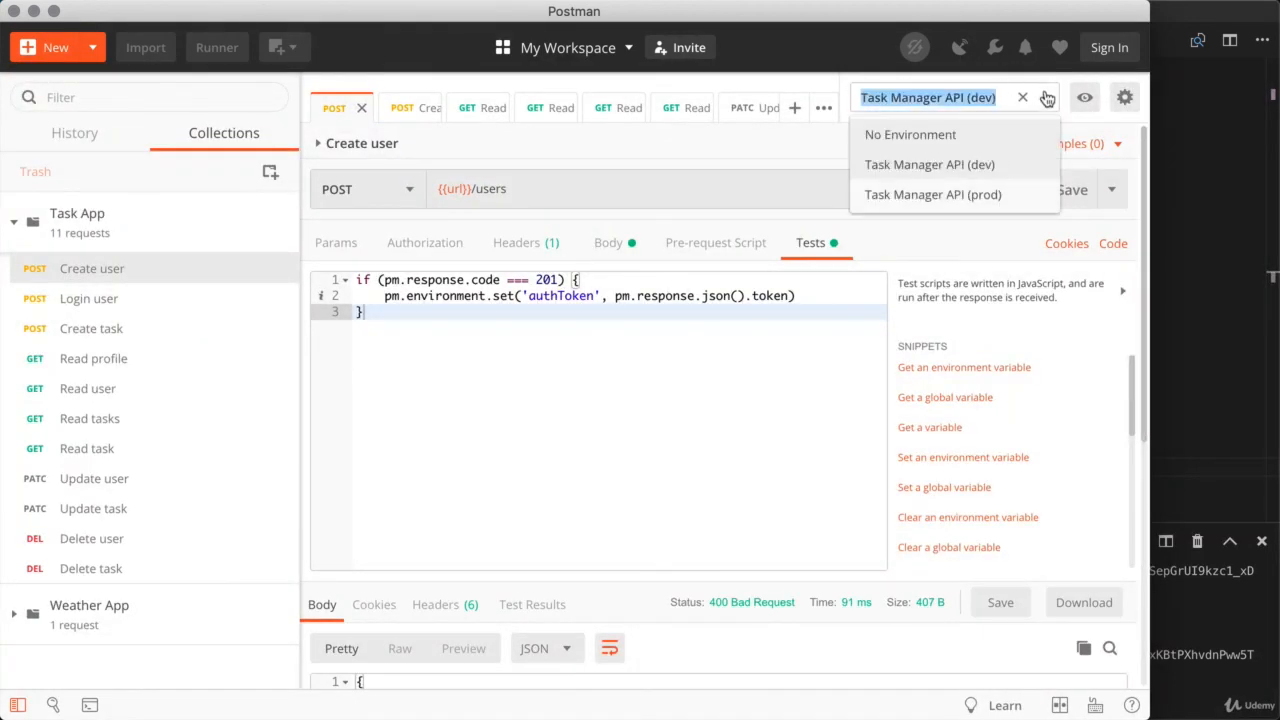
left_click(1045, 97)
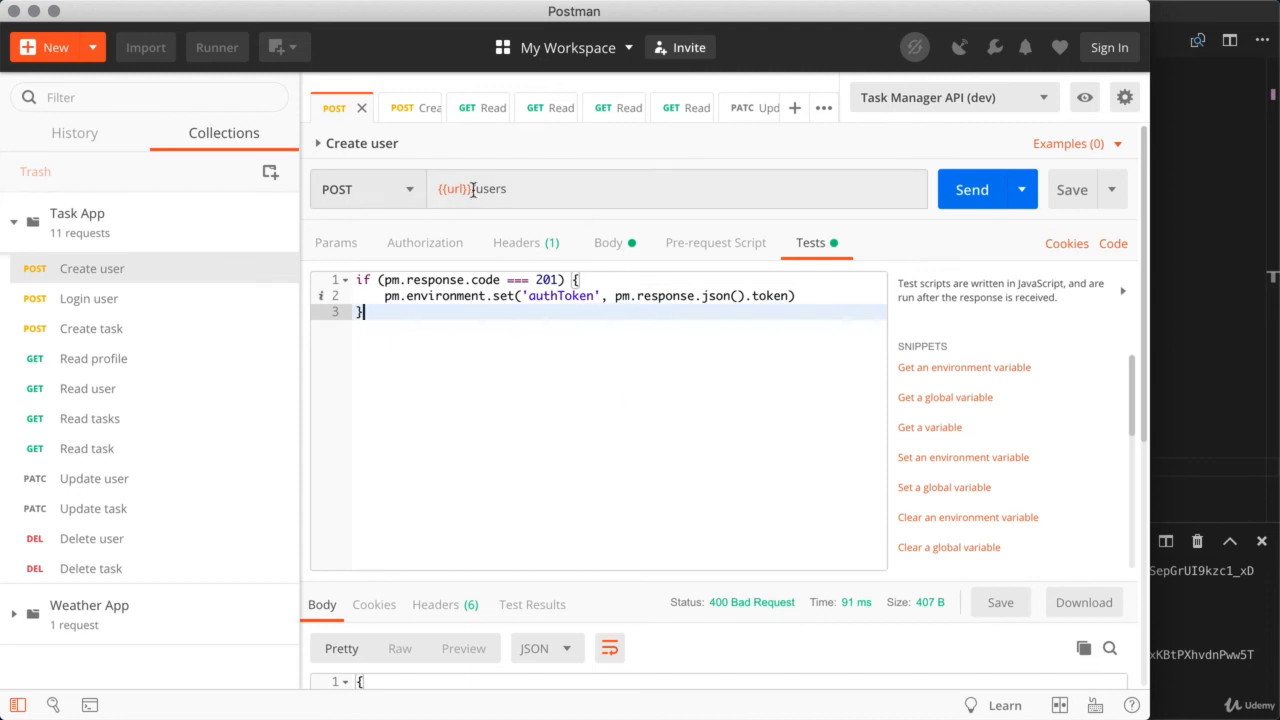
mouse_move(453, 189)
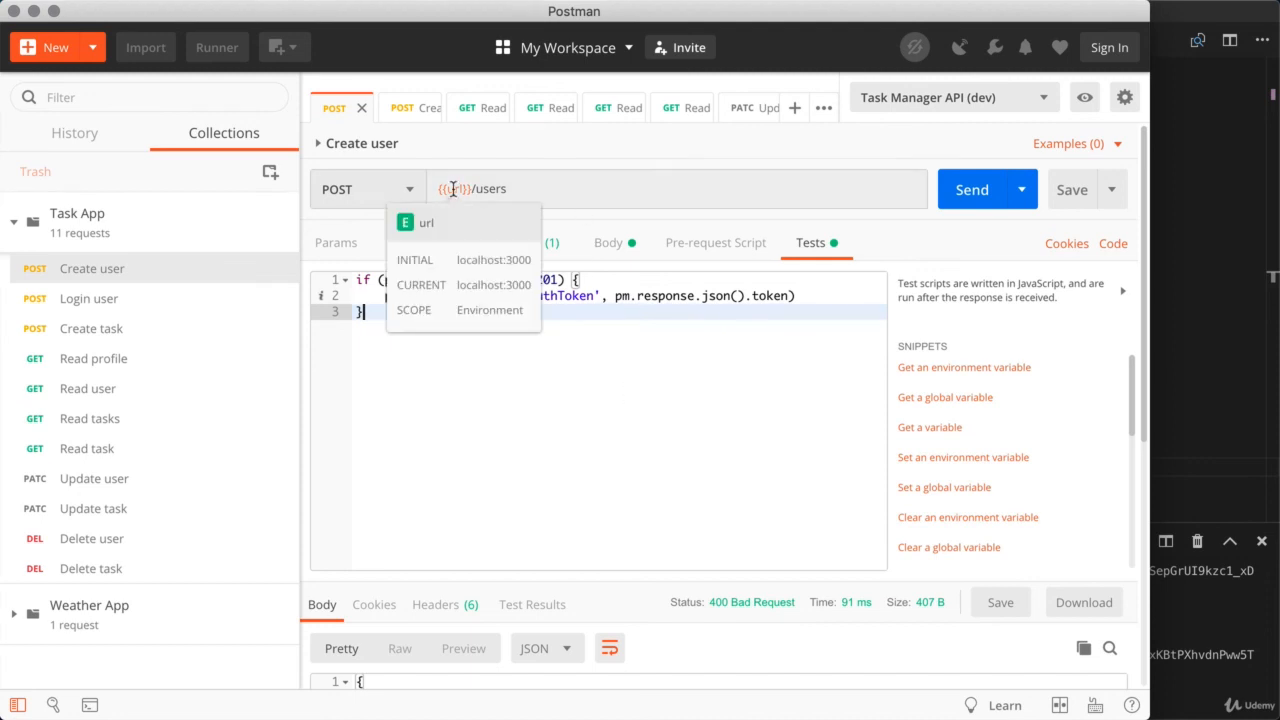